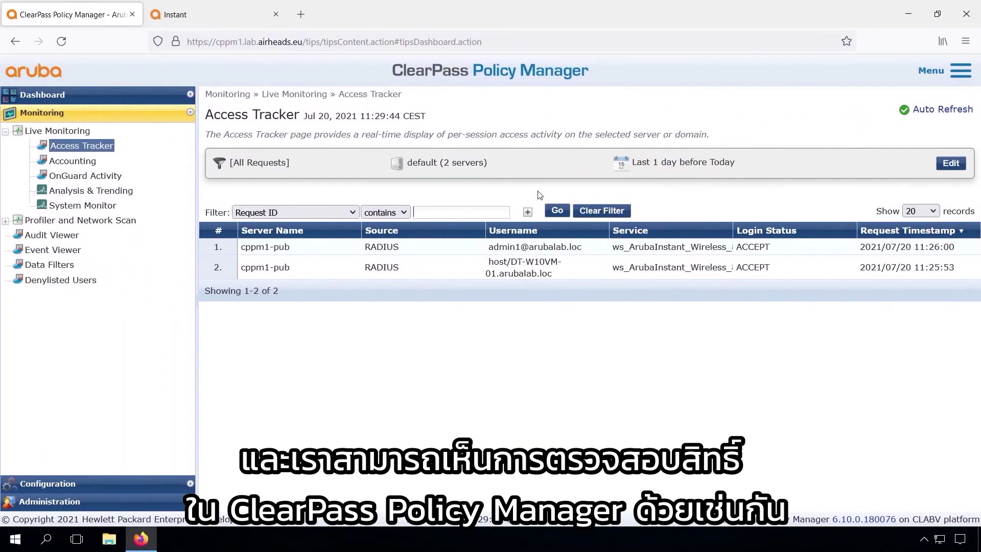
# Switch to the Aruba Instant dashboard, which shows one client connected on Airheads-Corp
pyautogui.click(208, 17)
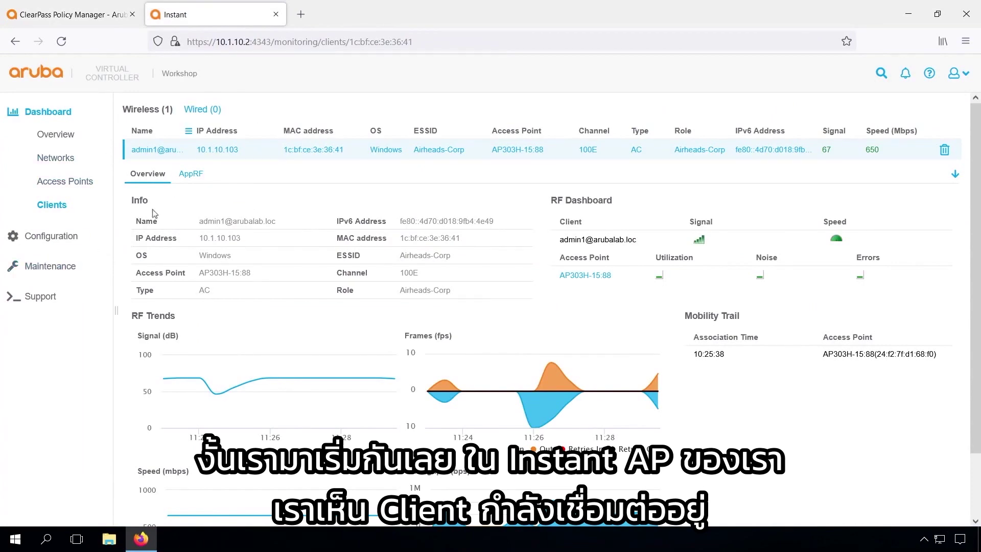
# Go to Configuration > Security and expand Roles to list Airheads-Corp, lab-mgmt and the other roles
pyautogui.click(50, 237)
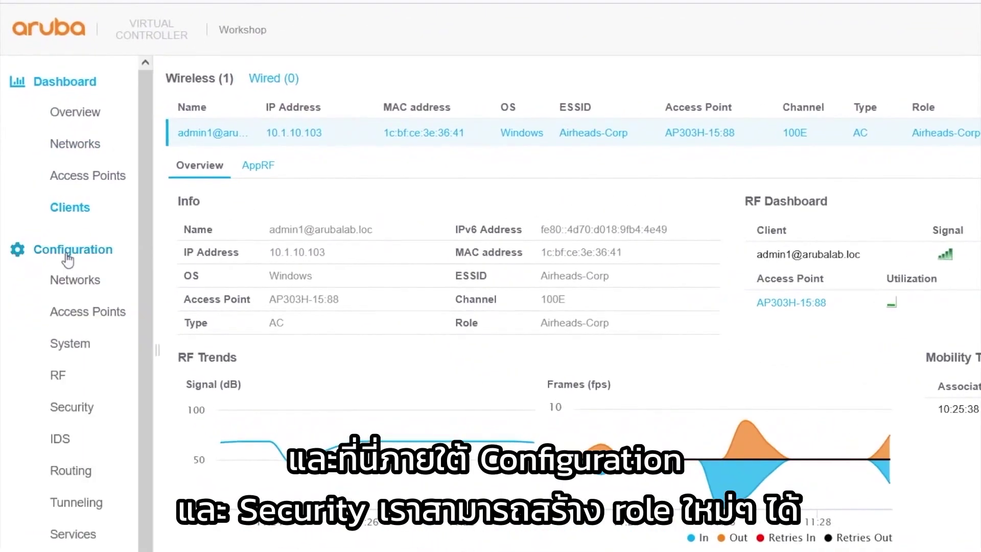
pyautogui.click(66, 407)
pyautogui.click(170, 268)
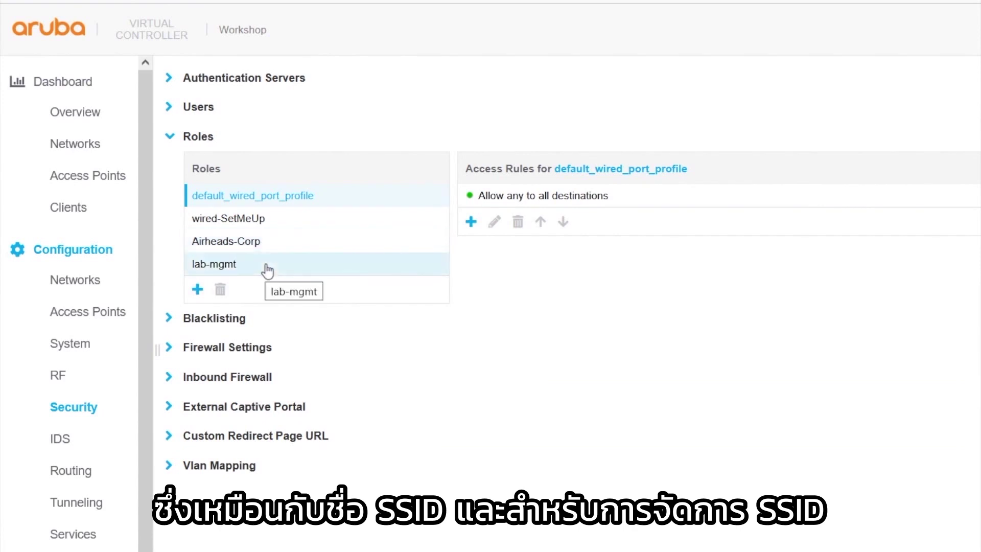
# Add the roles employee, machine and contractor under Roles
pyautogui.click(197, 290)
pyautogui.write('employee')
pyautogui.click(311, 339)
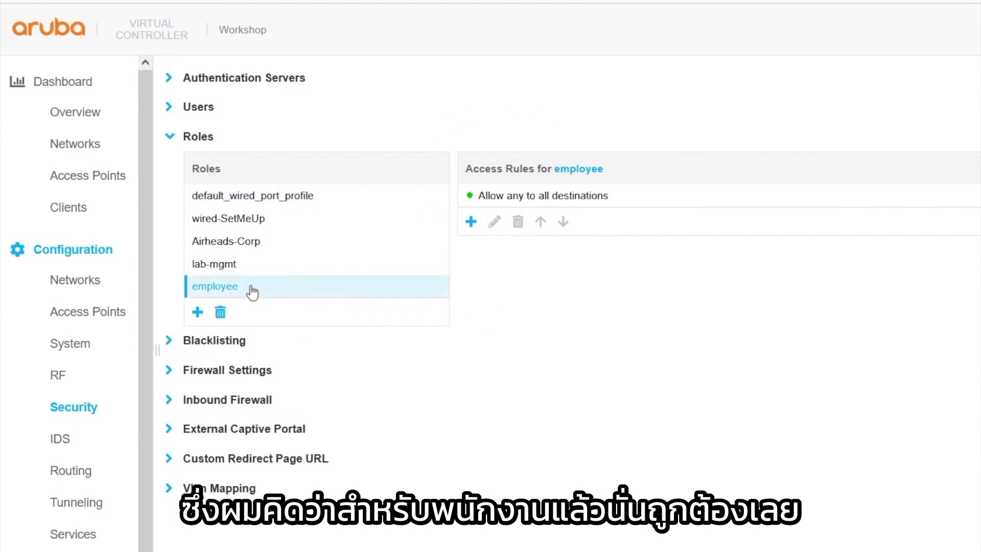
pyautogui.click(198, 312)
pyautogui.write('machine')
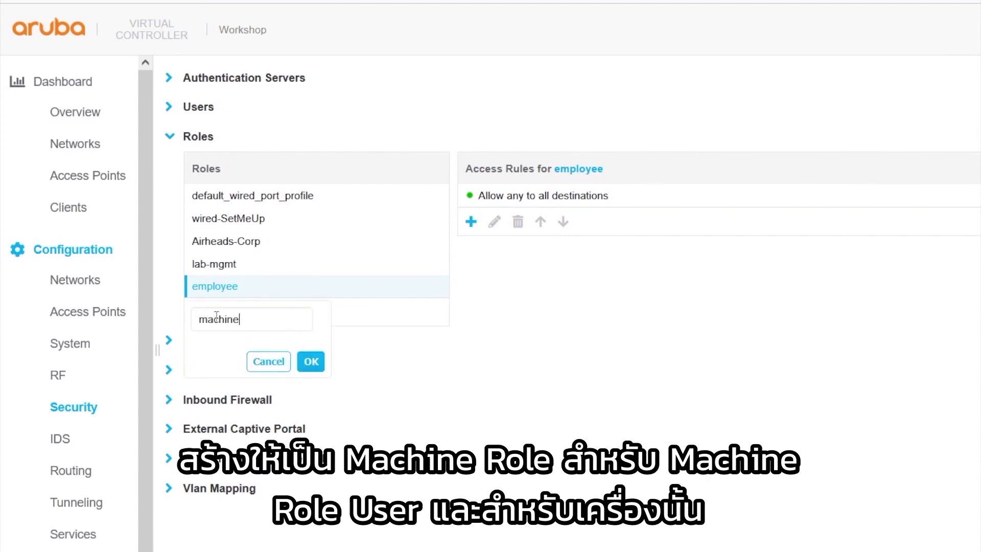
pyautogui.click(311, 362)
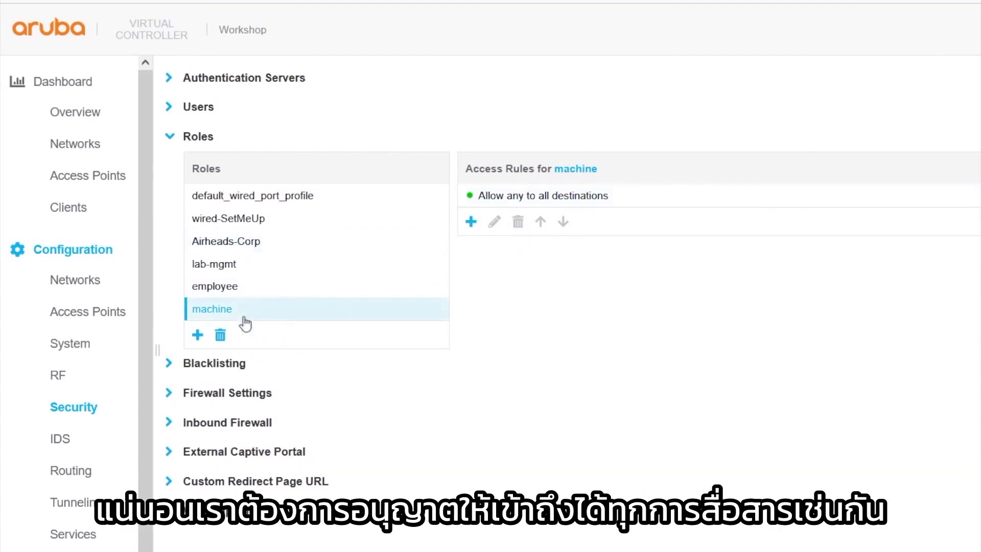
pyautogui.click(198, 335)
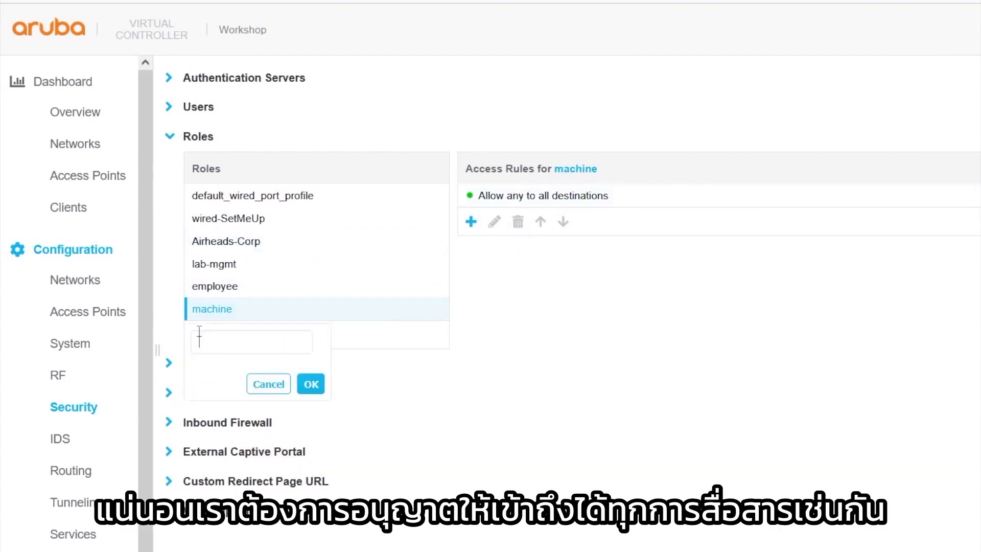
pyautogui.write('contr')
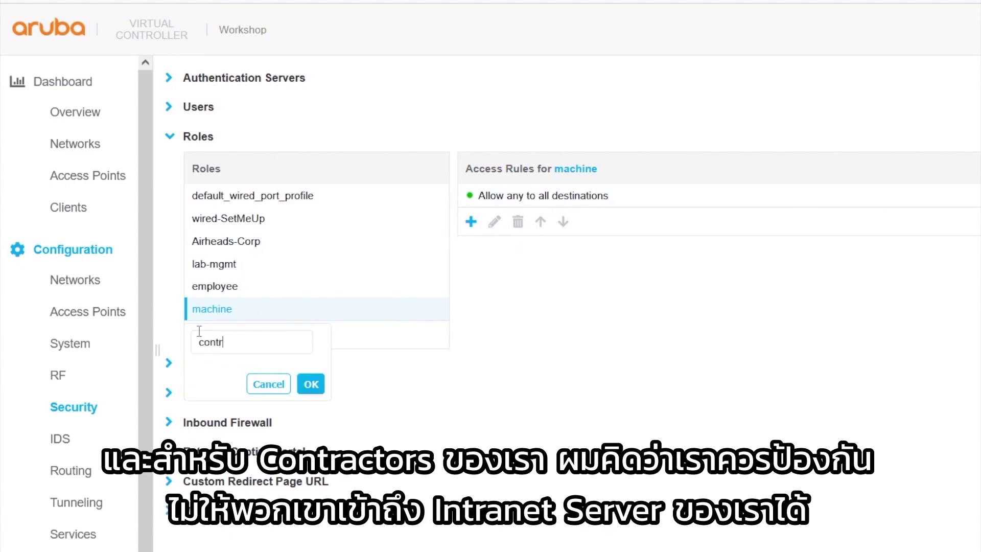
pyautogui.write('actor')
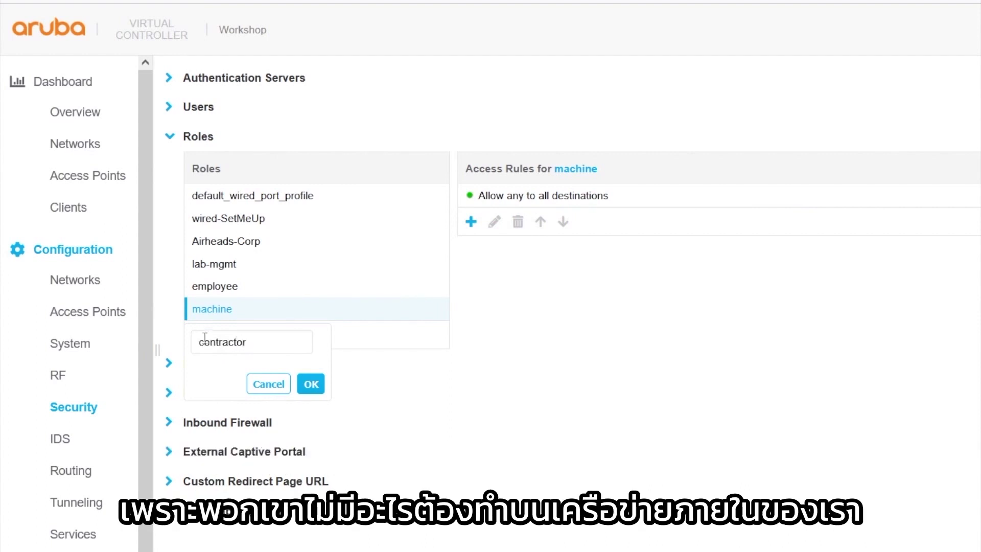
pyautogui.click(310, 386)
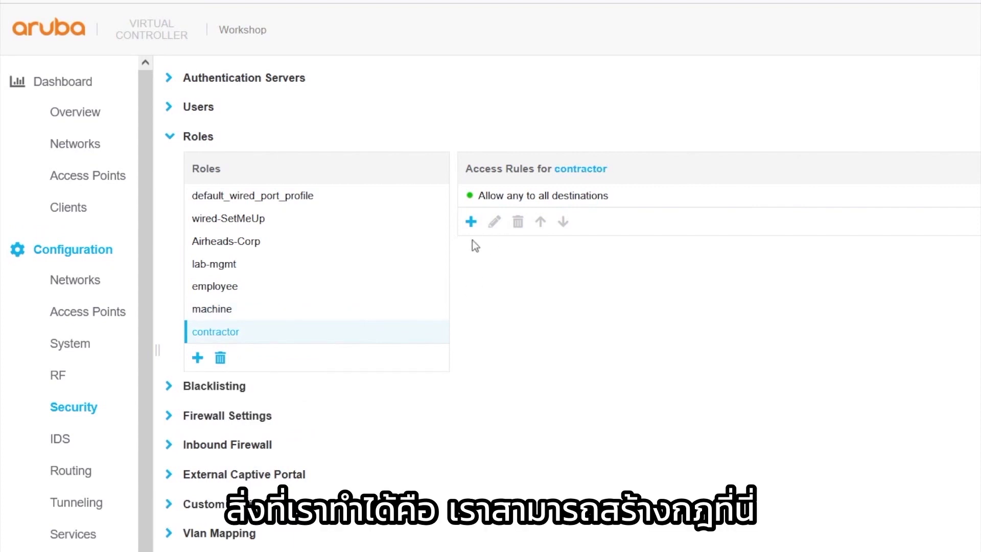
# Give contractor a Deny rule for server 10.1.254.20 and move it above the allow-all rule
pyautogui.click(471, 221)
pyautogui.click(894, 204)
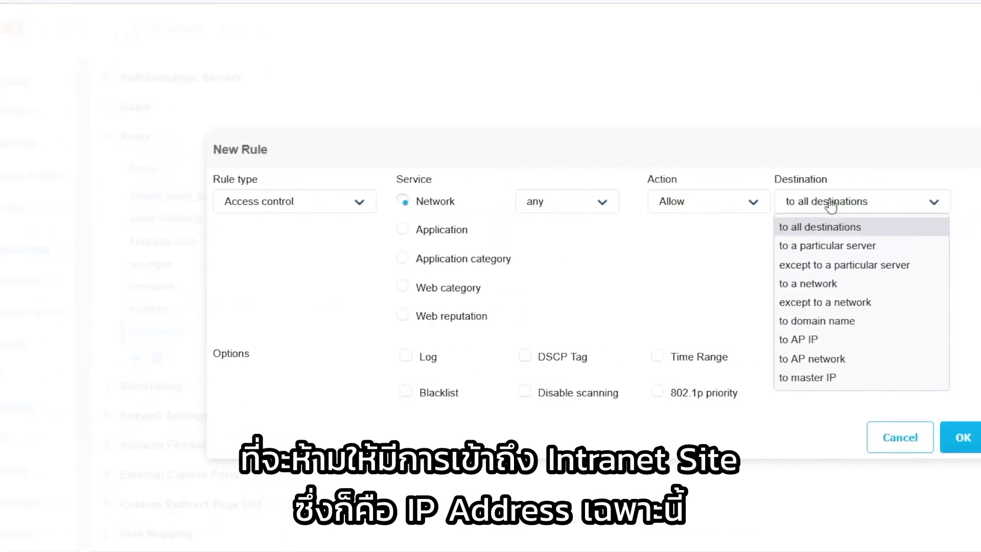
pyautogui.click(827, 246)
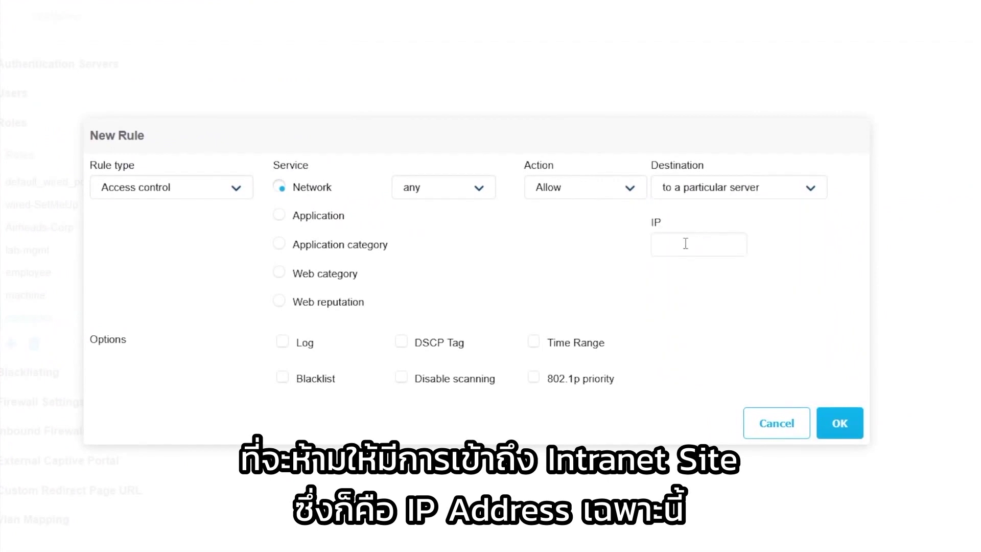
pyautogui.write('10.1.254.20')
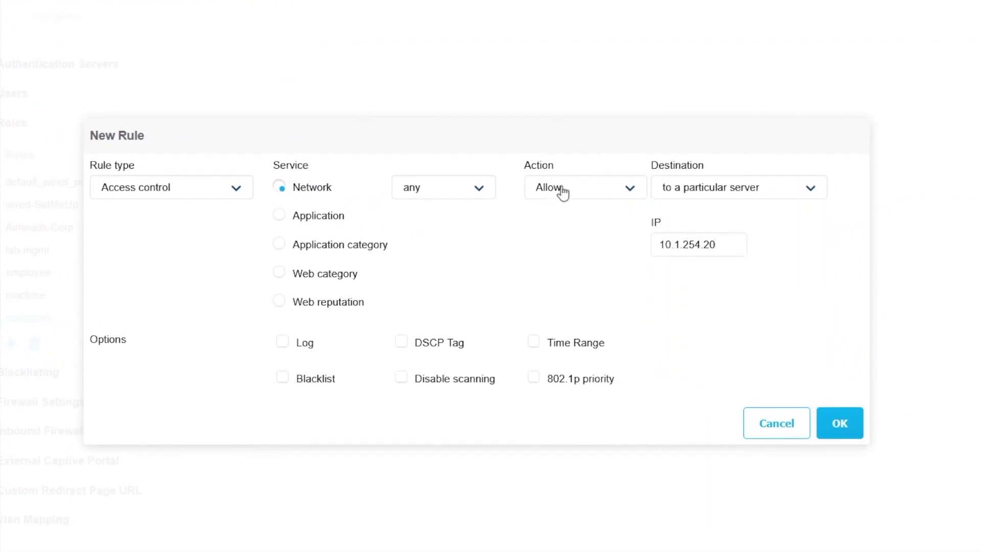
pyautogui.click(559, 193)
pyautogui.click(554, 232)
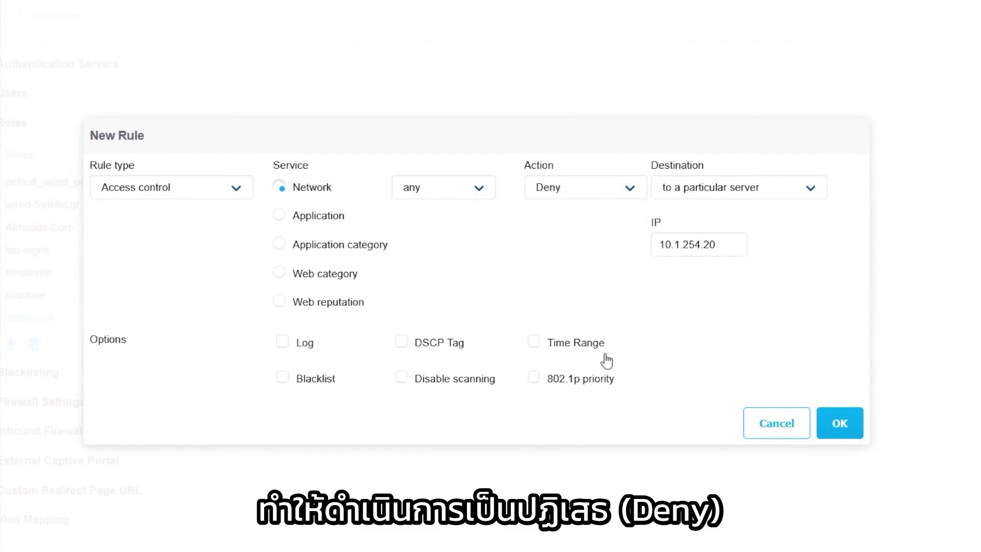
pyautogui.click(839, 423)
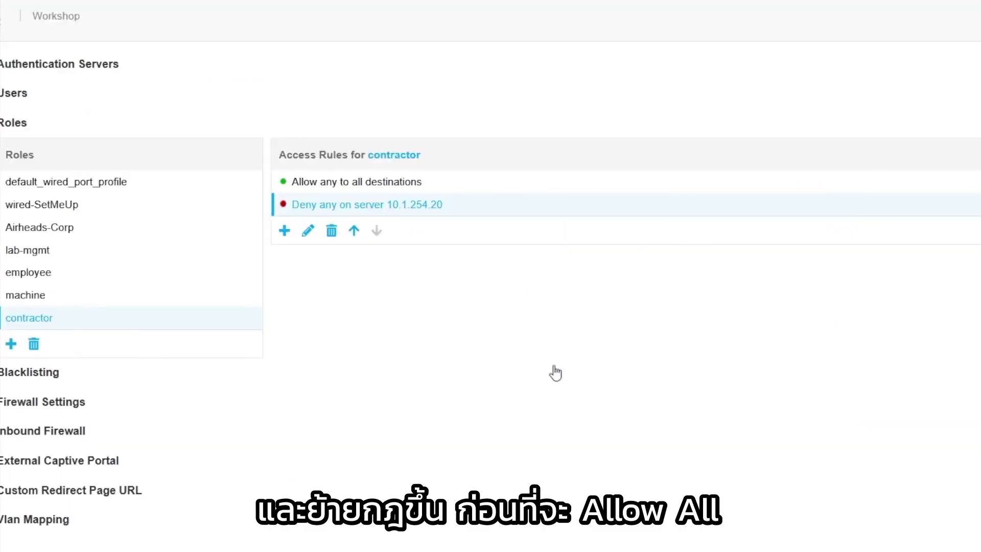
pyautogui.click(356, 232)
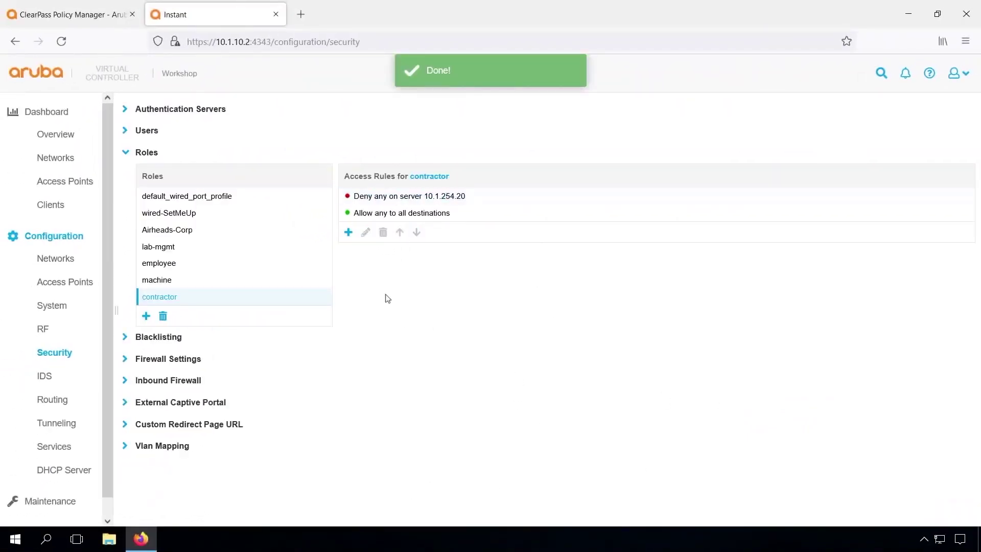
# Create the admin and helpdesk roles under Roles
pyautogui.click(146, 316)
pyautogui.write('admin')
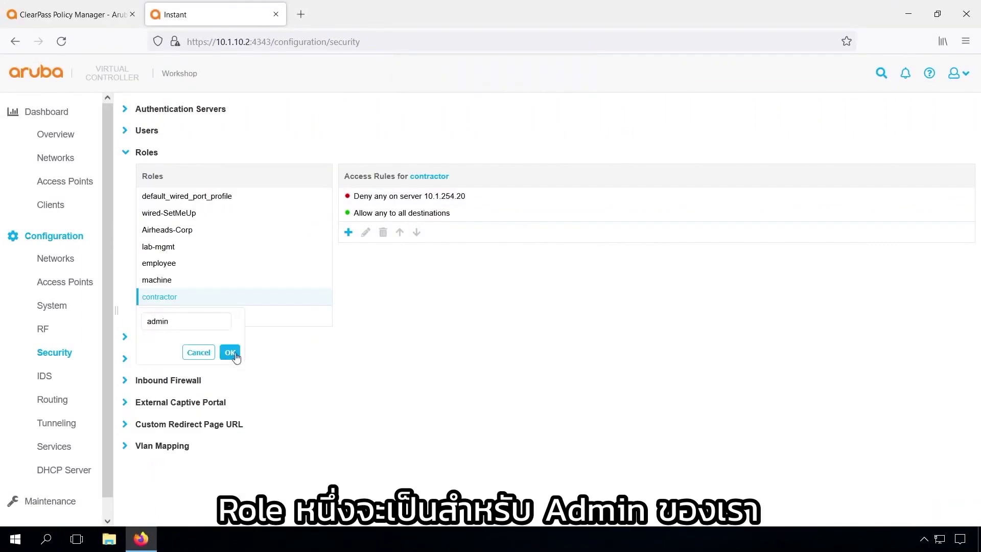
pyautogui.click(230, 353)
pyautogui.click(153, 333)
pyautogui.write('help')
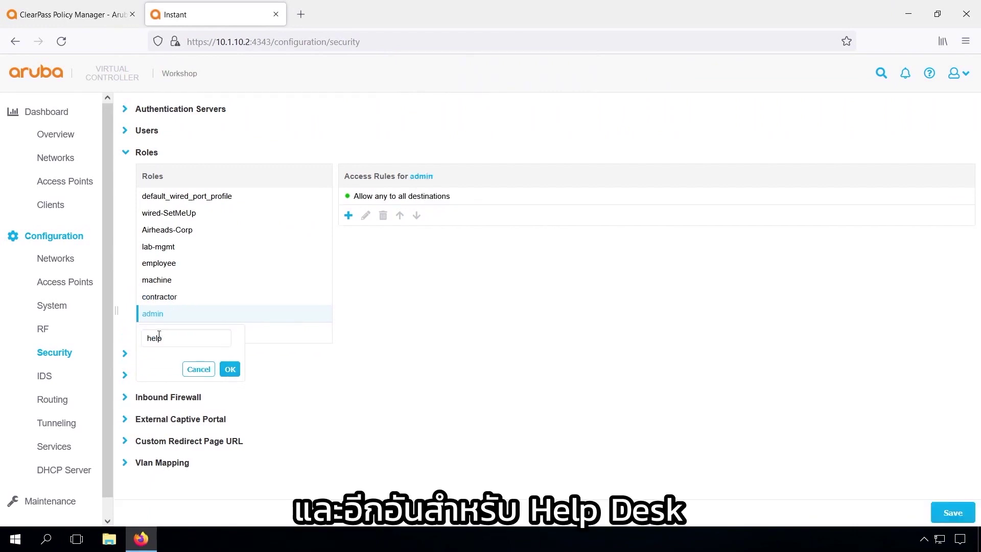
pyautogui.write('desk')
pyautogui.press('Return')
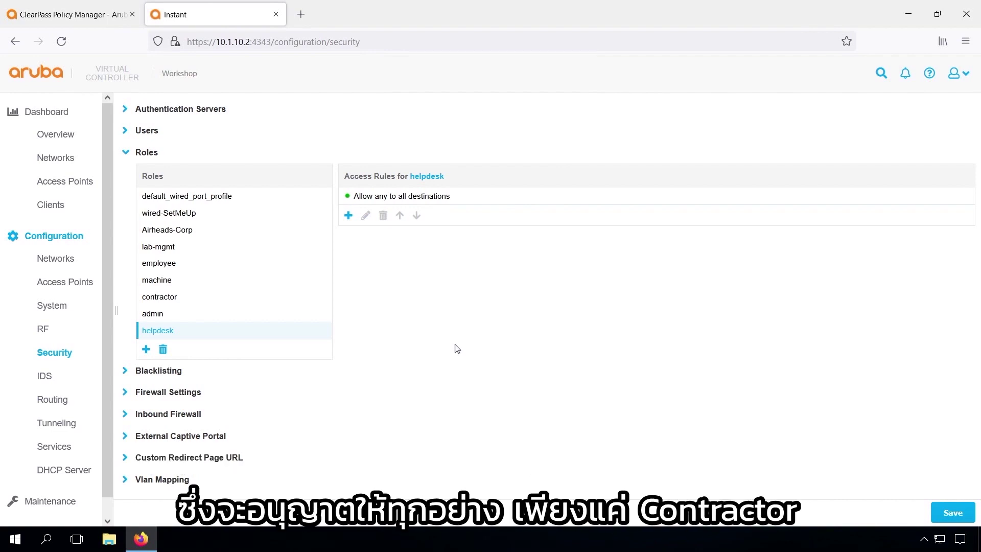
# Back in ClearPass, open the ws_ArubaInstant_Wireless_802.1X service from the Services list
pyautogui.click(78, 15)
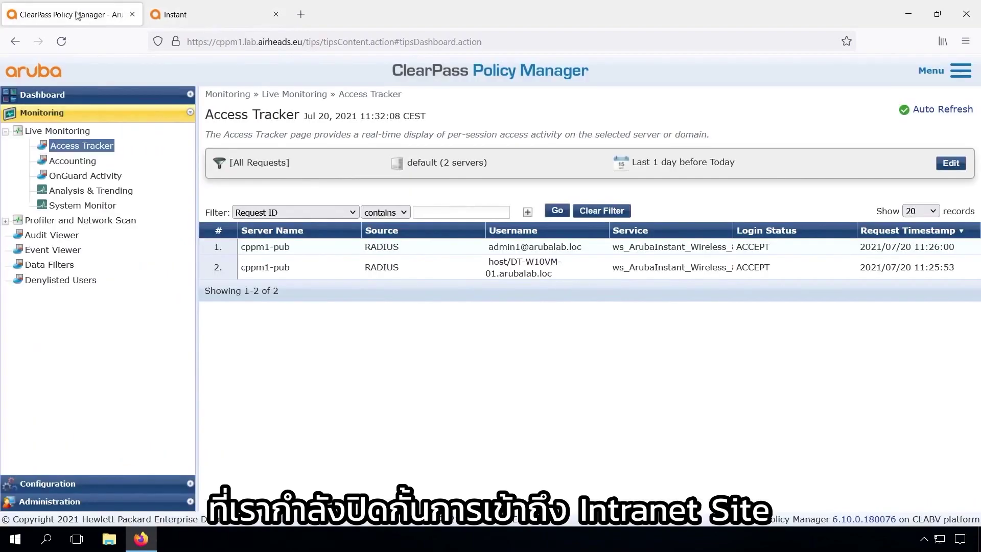
pyautogui.click(55, 486)
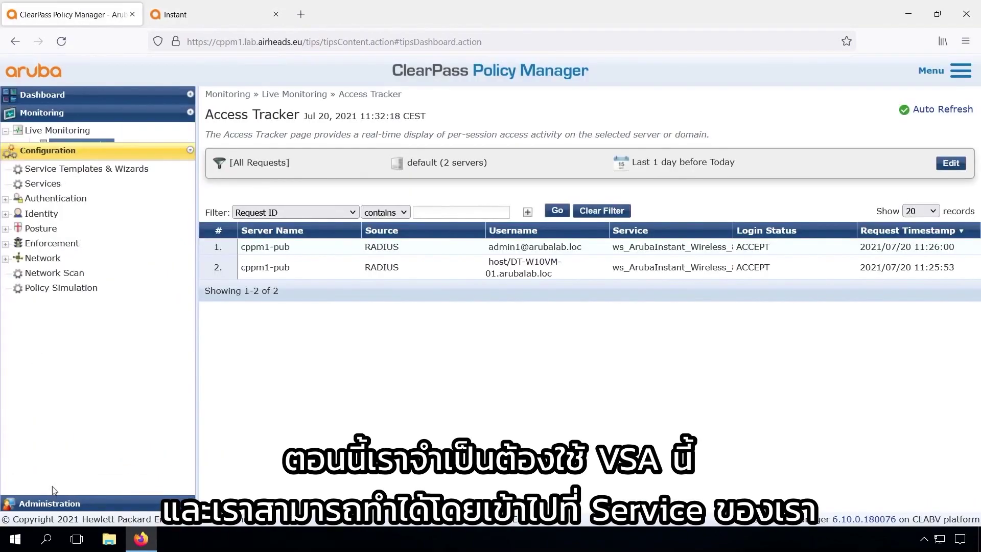
pyautogui.click(45, 164)
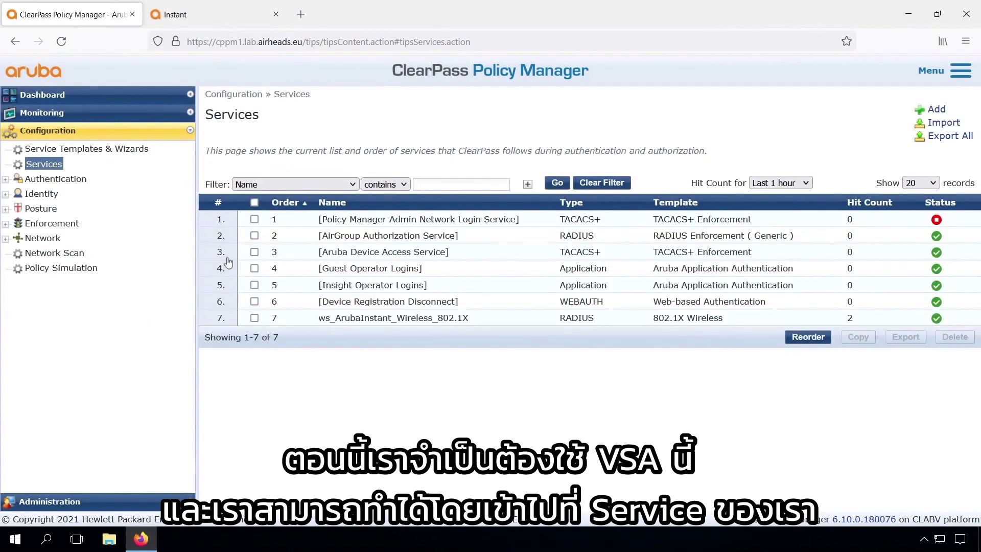
pyautogui.click(383, 318)
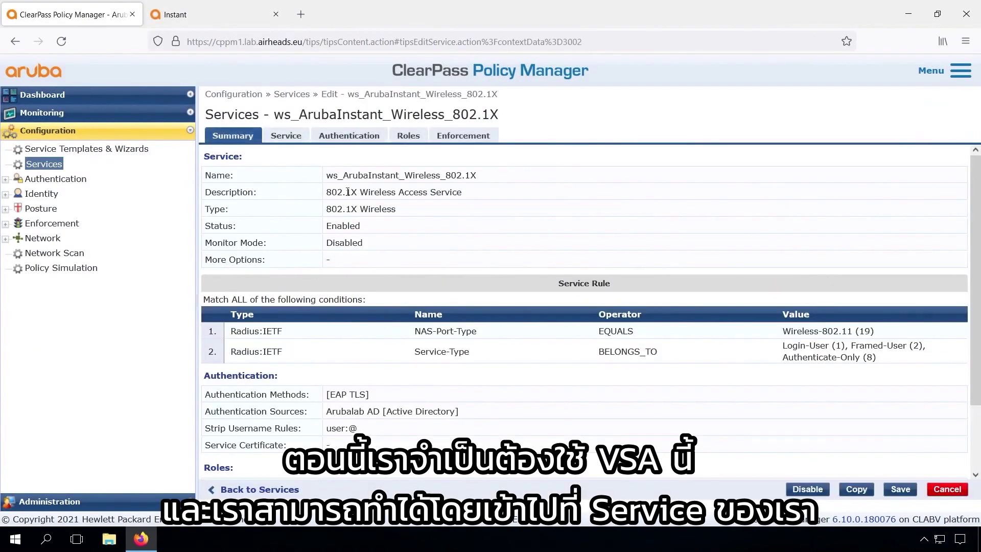
# Review the service's General, Authentication, Roles and Enforcement (Sample Allow Access Policy) tabs, then expand Enforcement
pyautogui.click(284, 137)
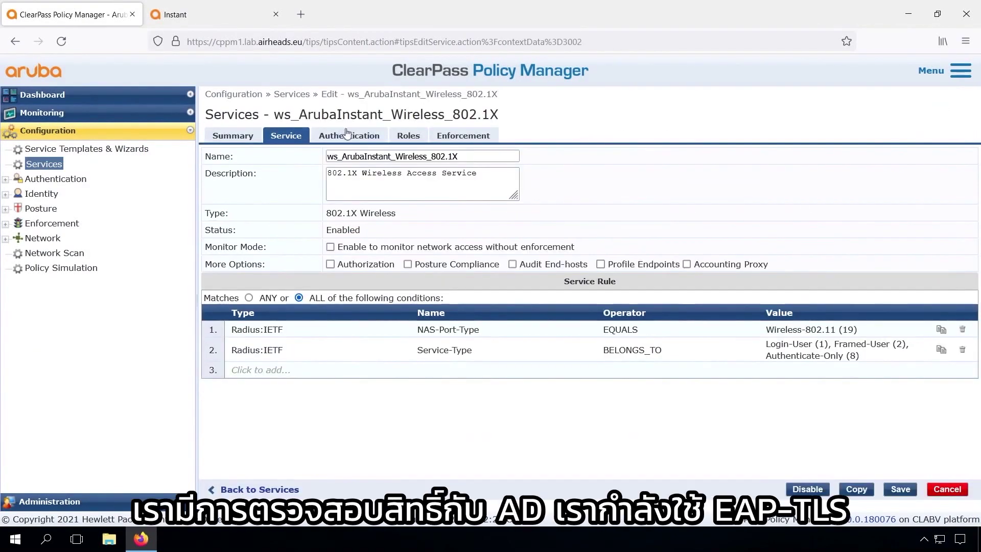
pyautogui.click(346, 134)
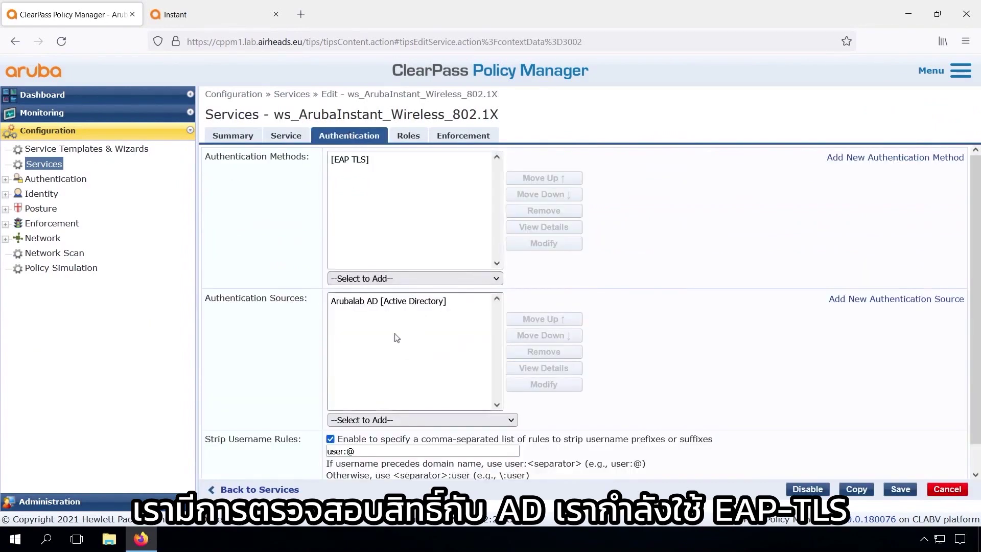
pyautogui.click(409, 137)
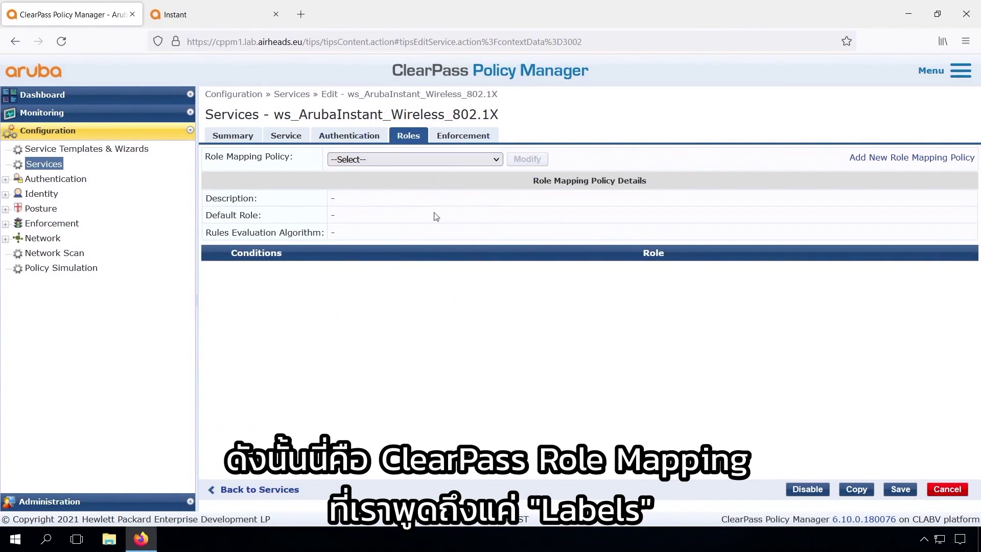
pyautogui.click(461, 138)
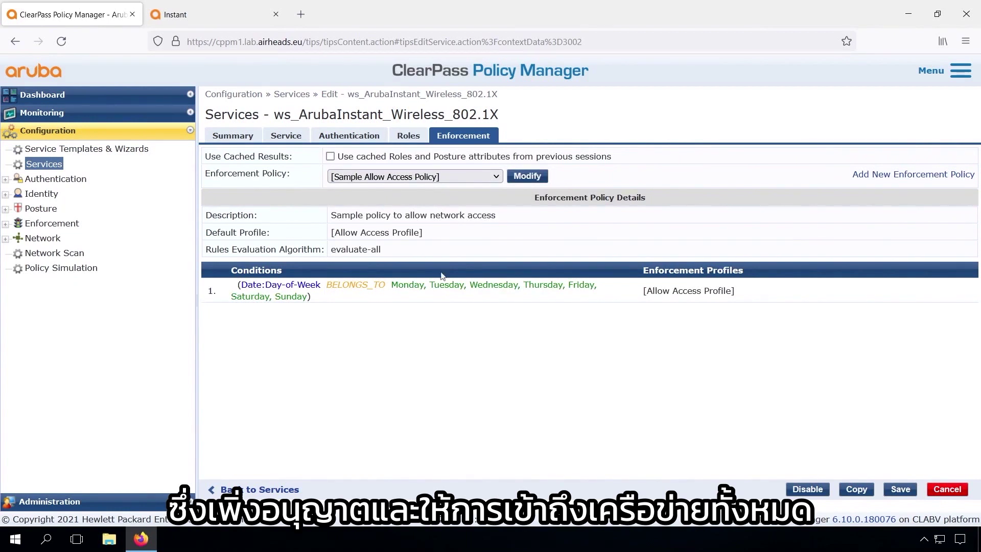
pyautogui.click(48, 223)
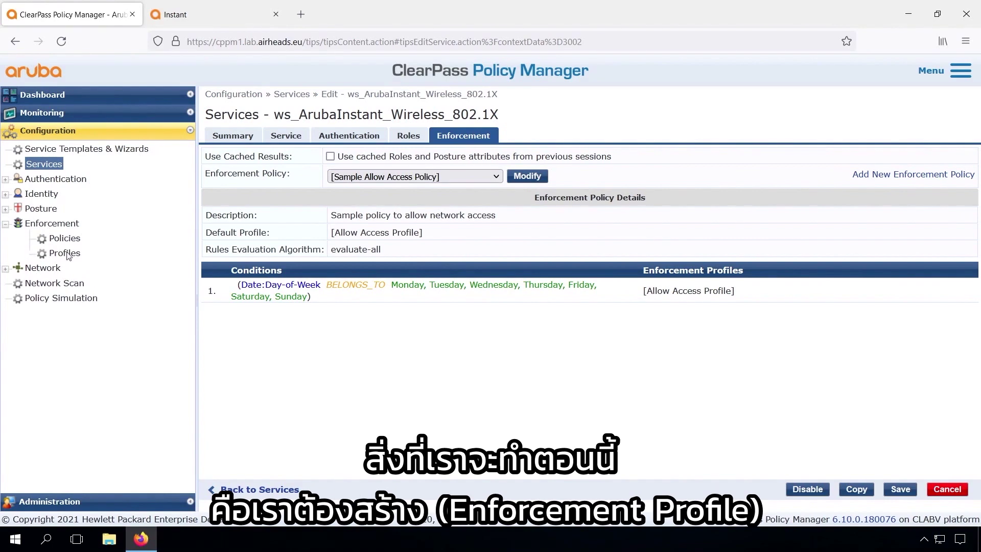
# Start a new enforcement profile named ws_Employee, described 'Return the employee Aruba User Role'
pyautogui.click(66, 254)
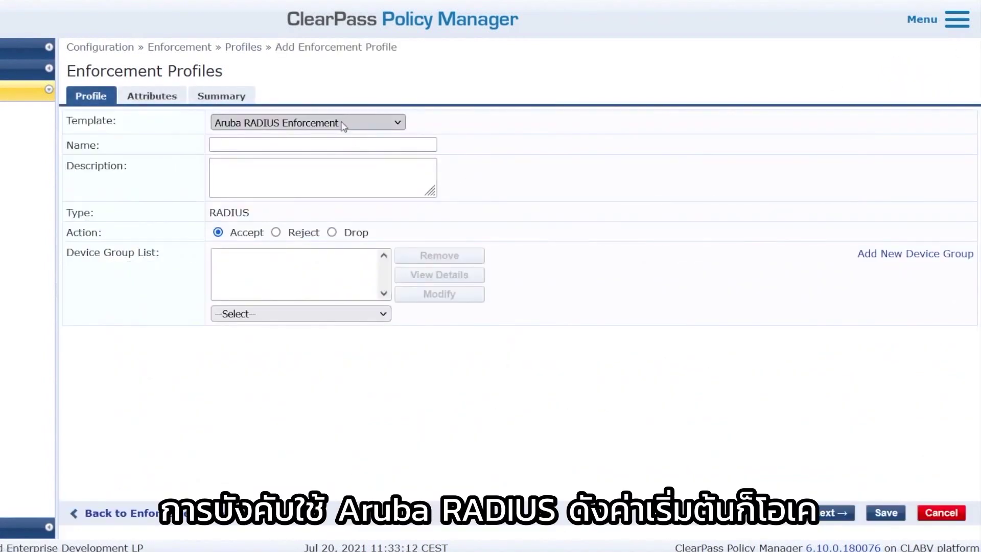
pyautogui.click(317, 143)
pyautogui.write('ws')
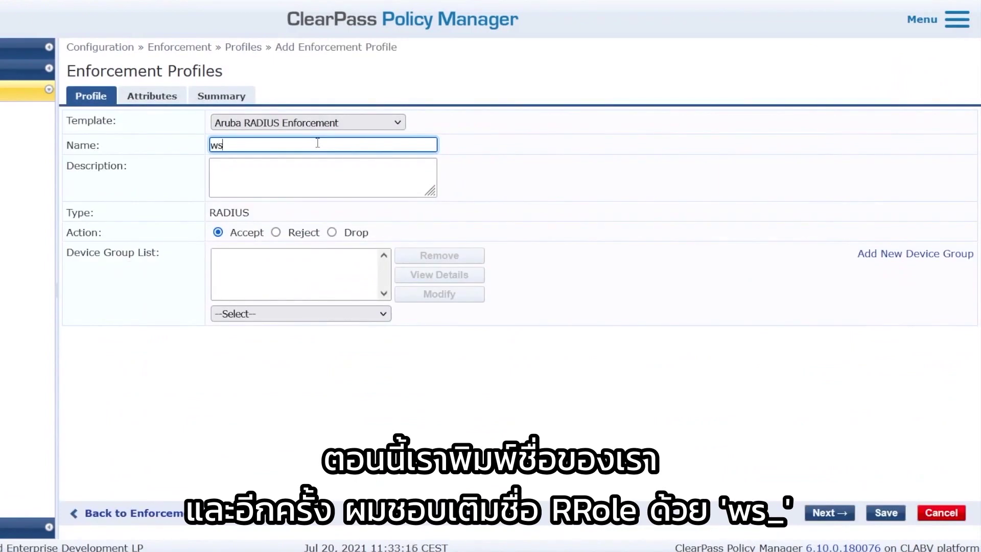
pyautogui.write('_')
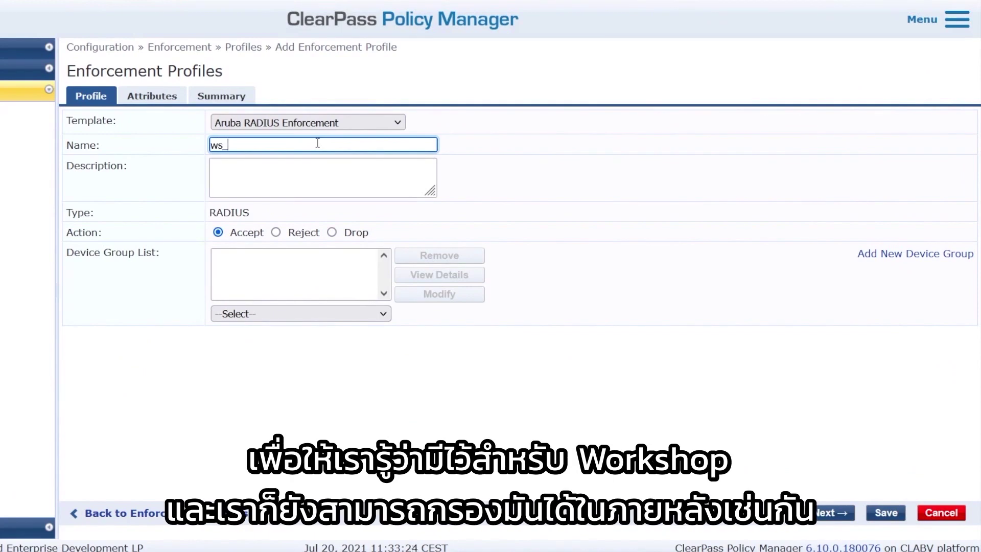
pyautogui.write('Employee')
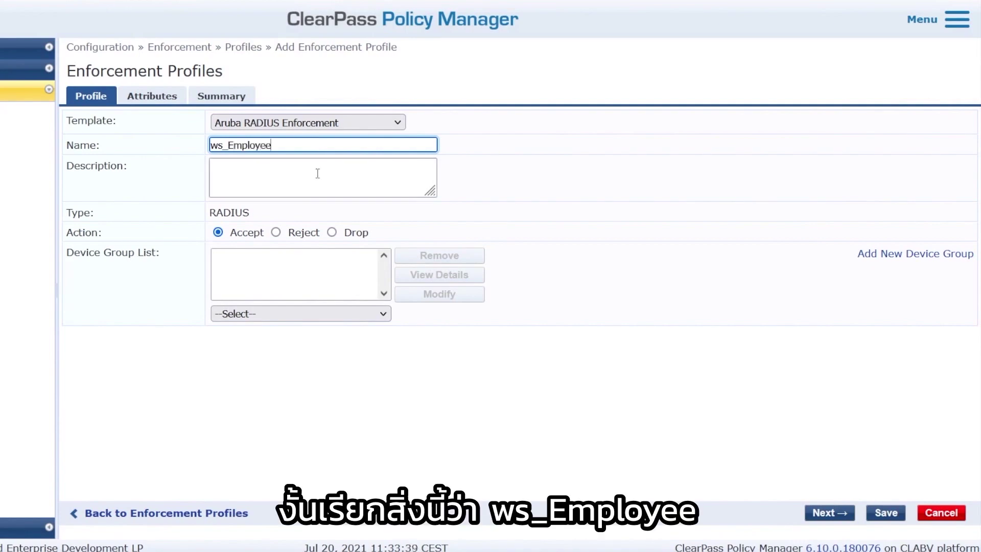
pyautogui.click(317, 173)
pyautogui.write('Return the employ')
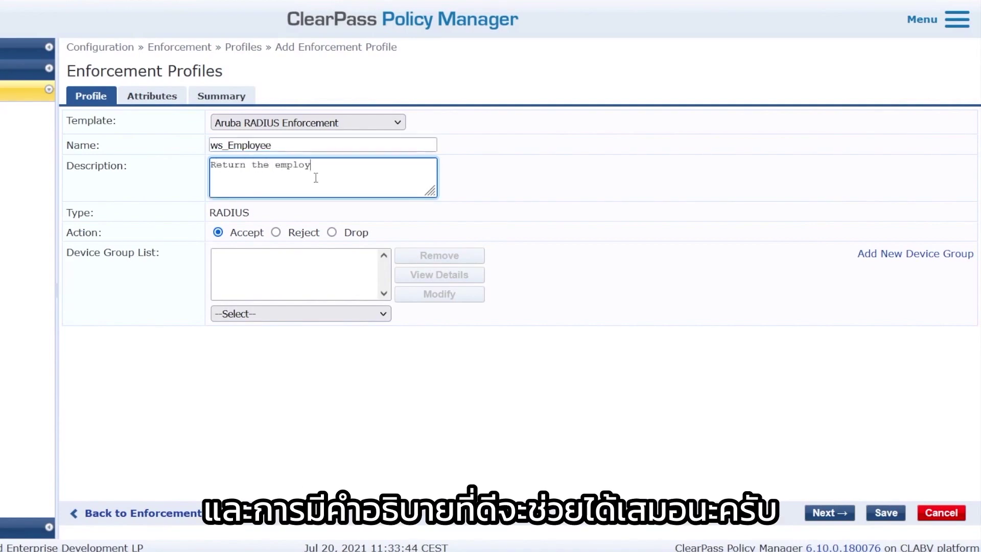
pyautogui.write('ee Aruba User Role')
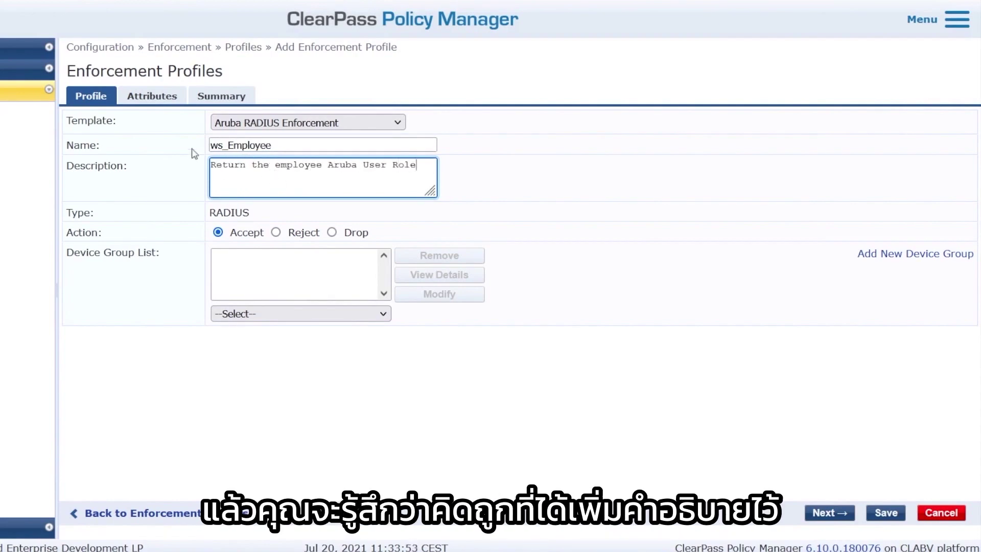
# Set the profile's Aruba-User-Role attribute value to employee and check Instant's role names
pyautogui.click(152, 97)
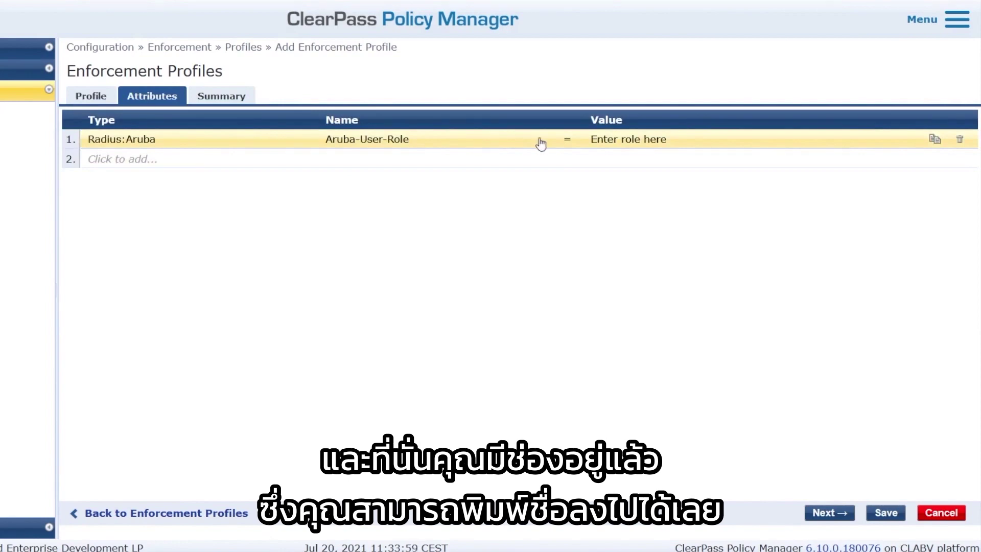
pyautogui.click(614, 143)
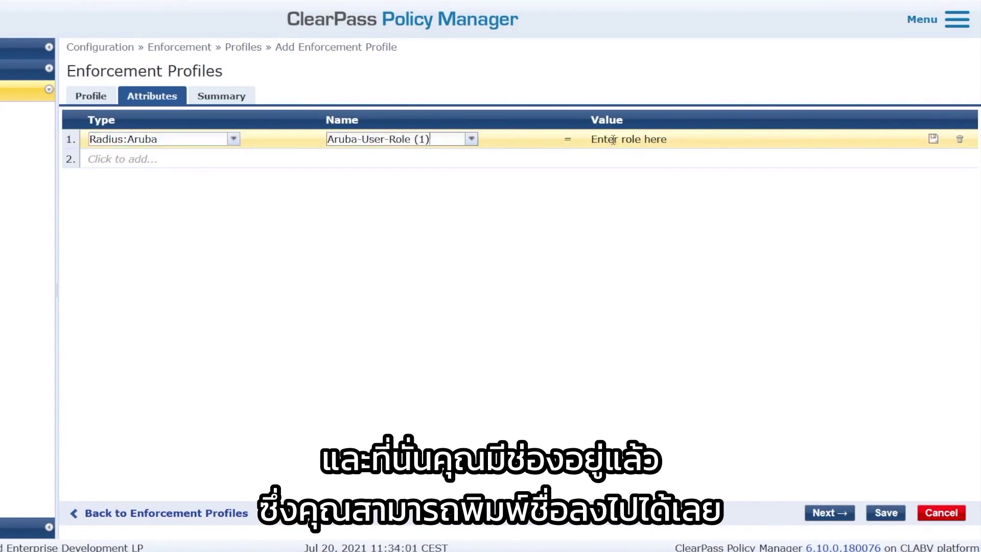
pyautogui.write('emplo')
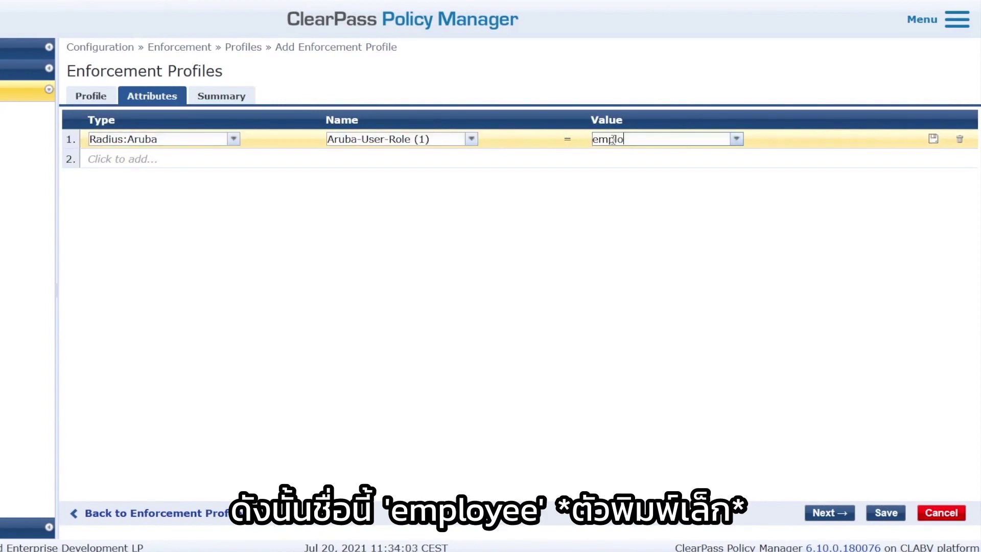
pyautogui.write('yee')
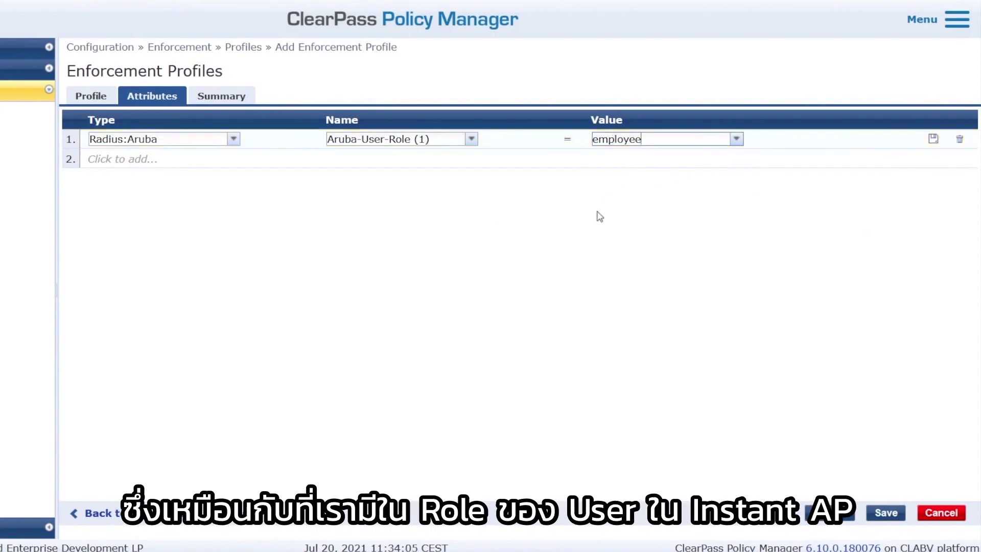
pyautogui.click(213, 18)
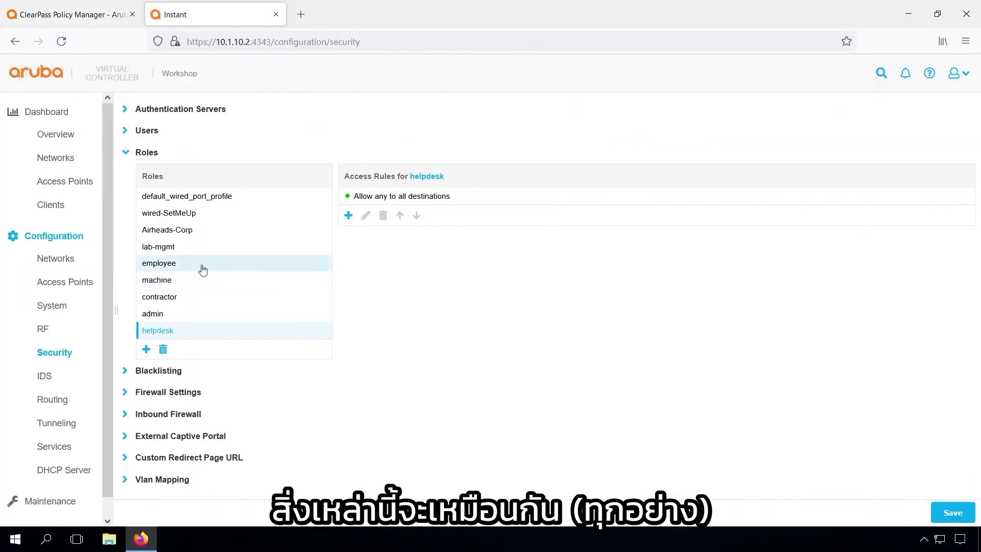
# Compare role names against Instant, then save the ws_Employee enforcement profile
pyautogui.click(100, 18)
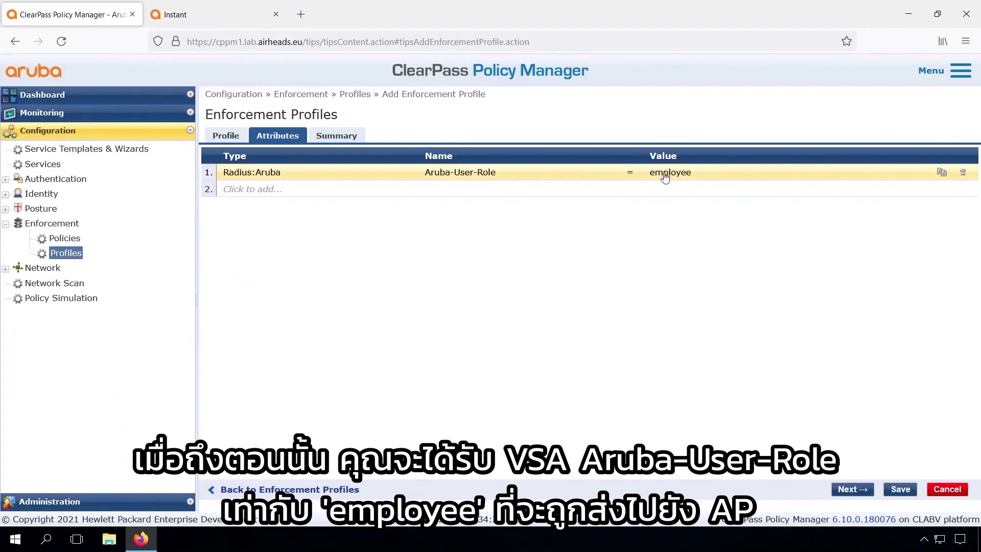
pyautogui.click(197, 16)
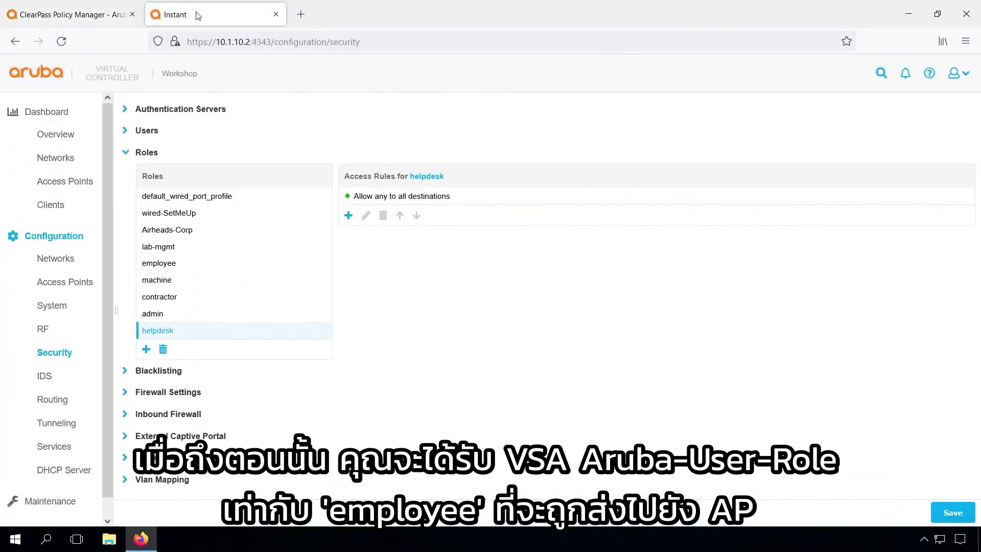
pyautogui.click(110, 19)
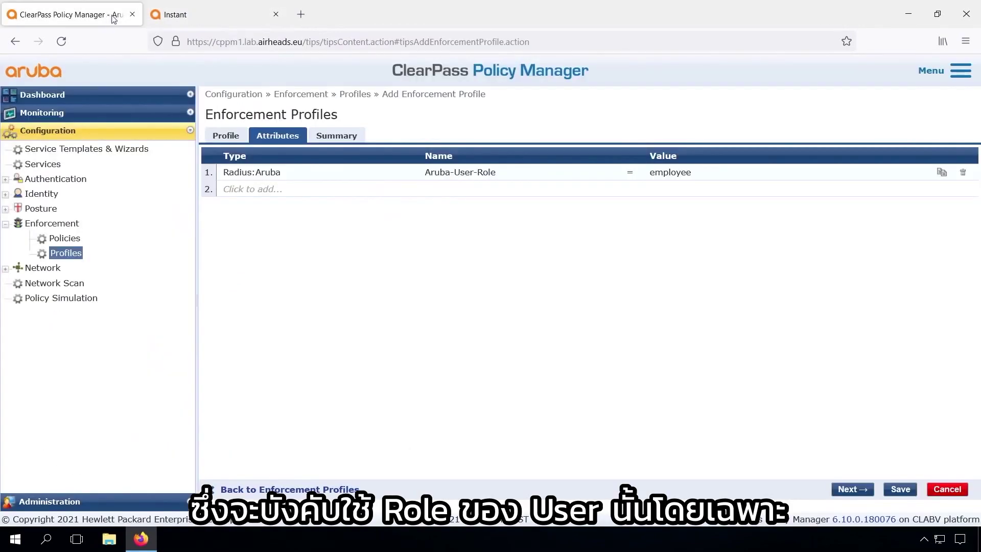
pyautogui.click(900, 490)
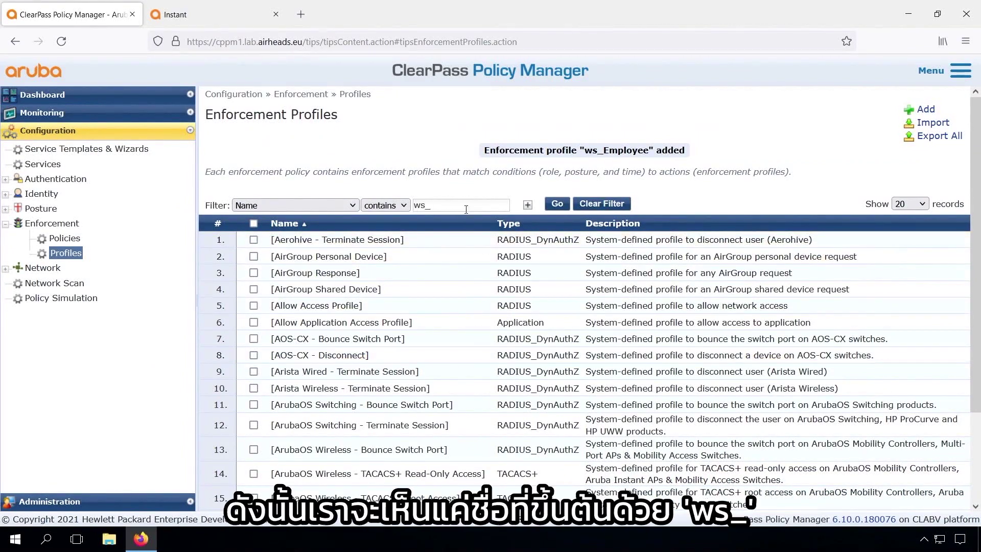
# Filter profiles by ws_ and create ws_Admin, whose Aruba-User-Role value is admin
pyautogui.click(558, 204)
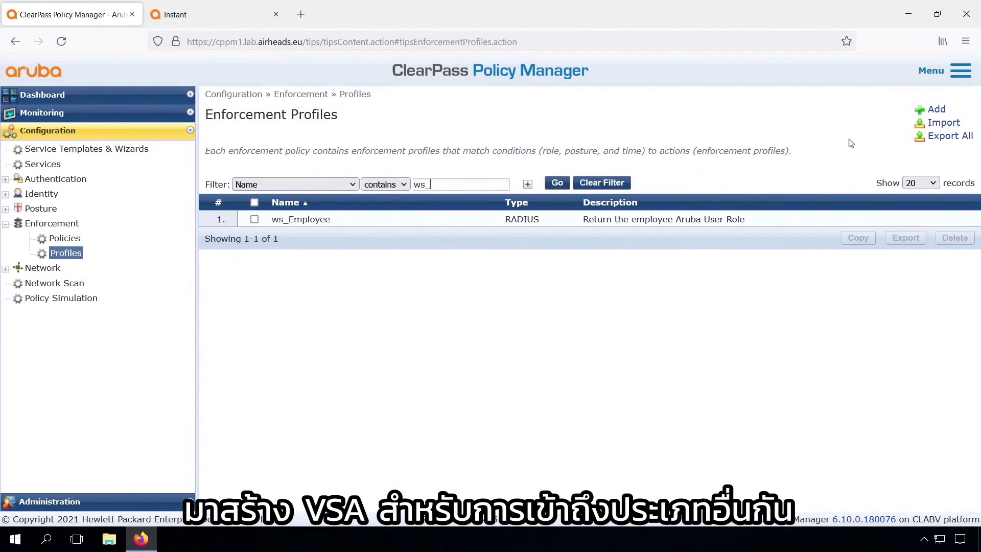
pyautogui.click(936, 110)
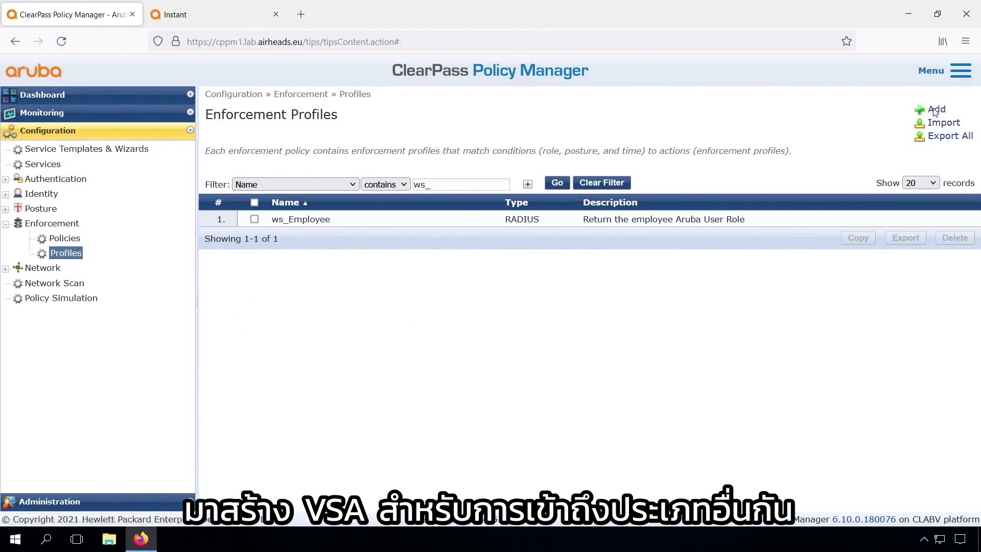
pyautogui.click(489, 176)
pyautogui.write('ws_Admin')
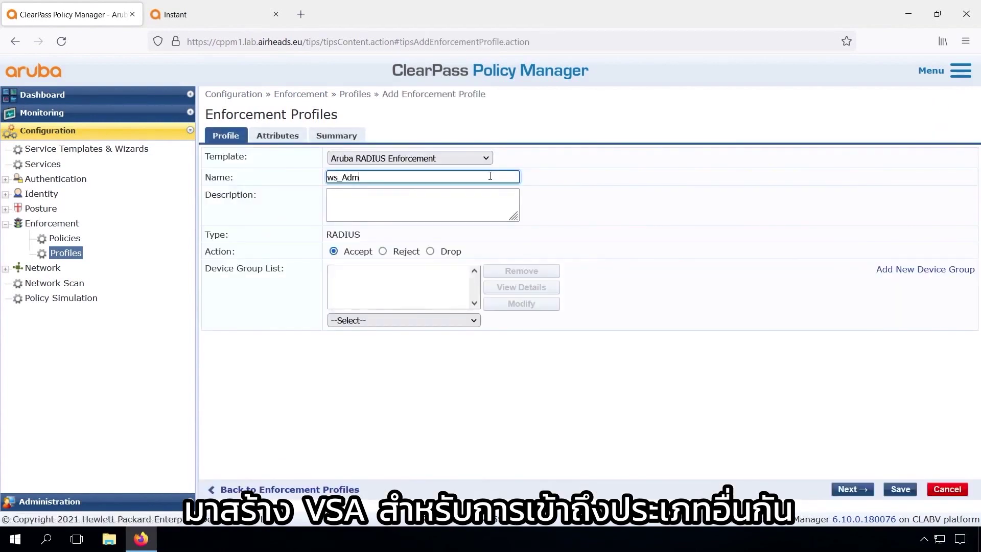
pyautogui.click(465, 209)
pyautogui.write('Rete')
pyautogui.write('rn the A')
pyautogui.write('dmin Aruba User Role')
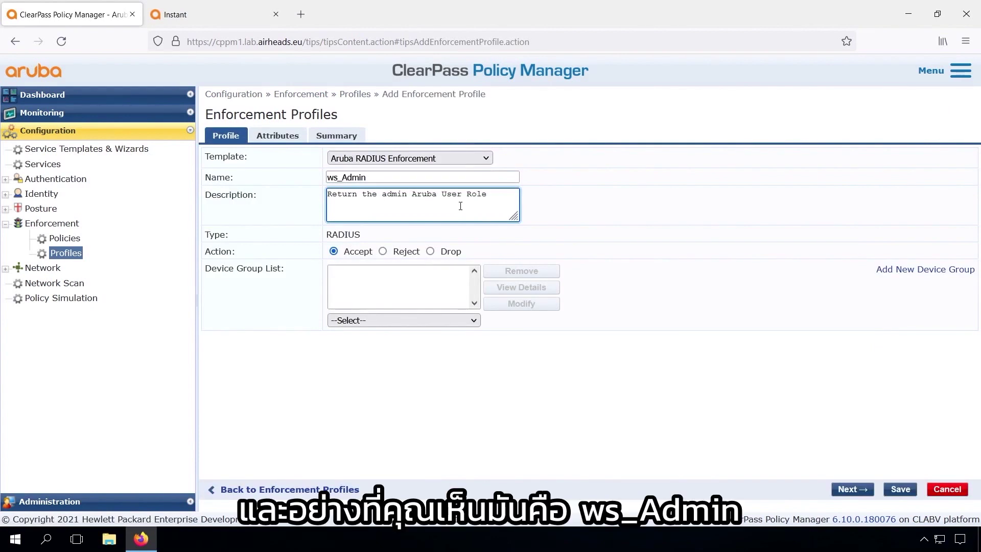
pyautogui.click(277, 135)
pyautogui.click(605, 172)
pyautogui.click(675, 172)
pyautogui.write('a')
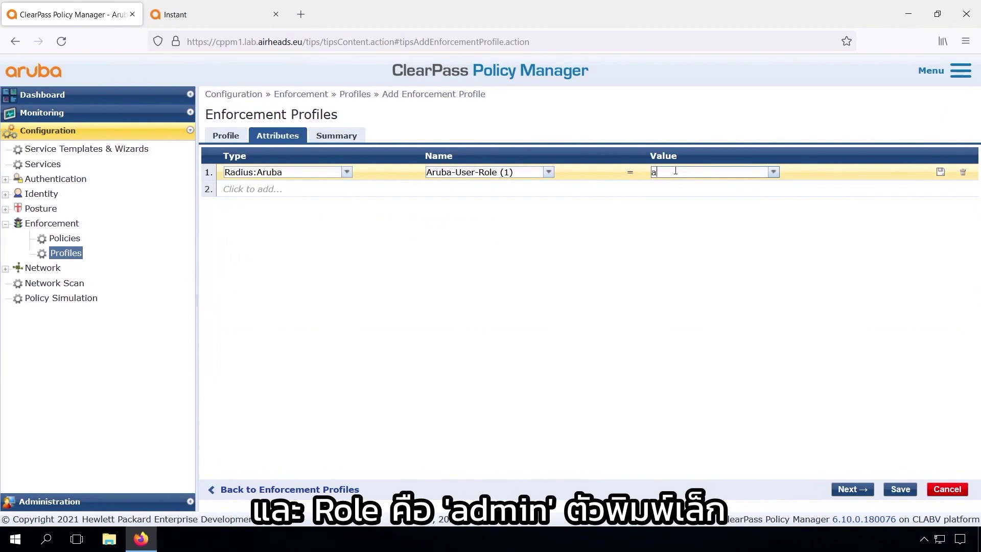
pyautogui.write('dmin')
pyautogui.click(901, 489)
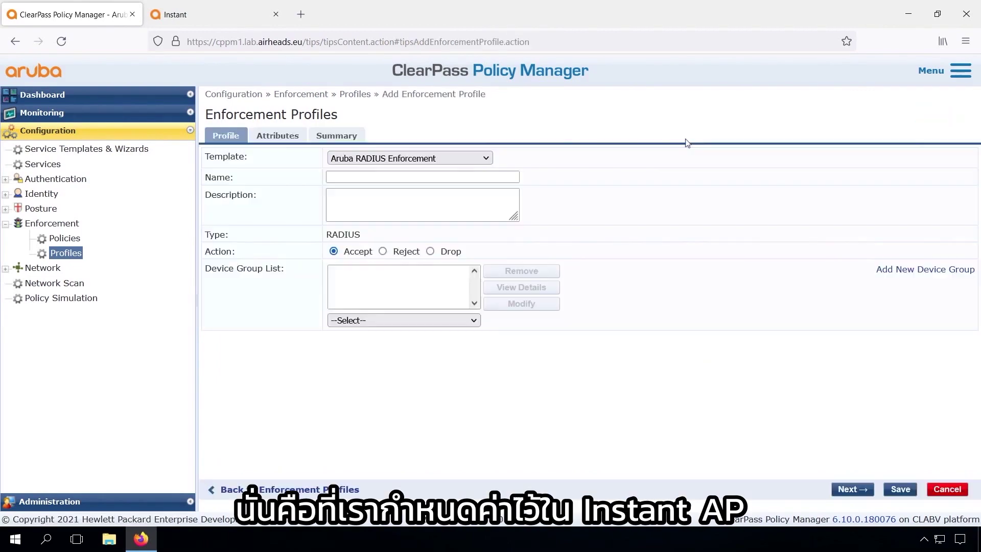
# Create ws_Machine, described 'Return the machine Aruba User Role', with role value machine
pyautogui.click(451, 177)
pyautogui.write('ws_Machine')
pyautogui.click(426, 211)
pyautogui.write('Return th')
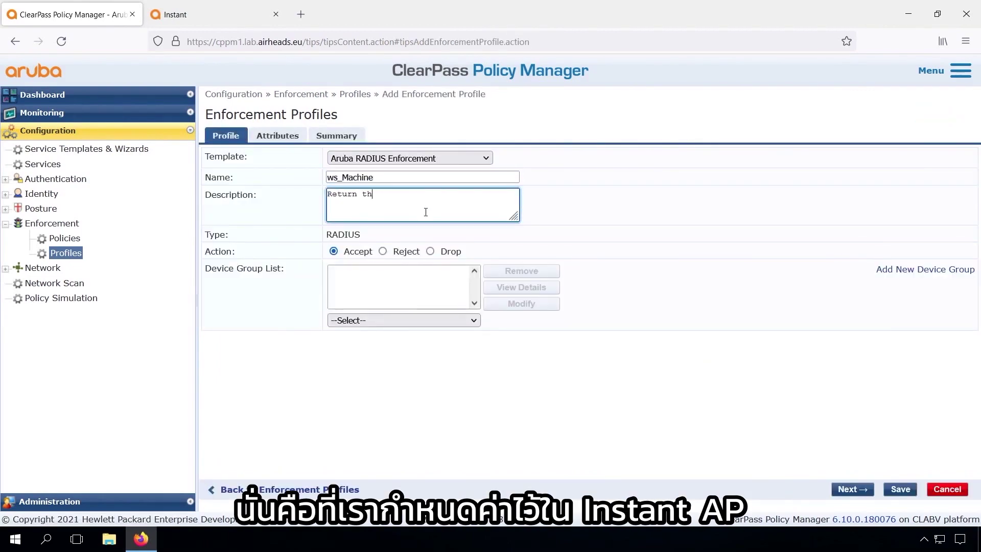
pyautogui.write('e machine Aruba User Role')
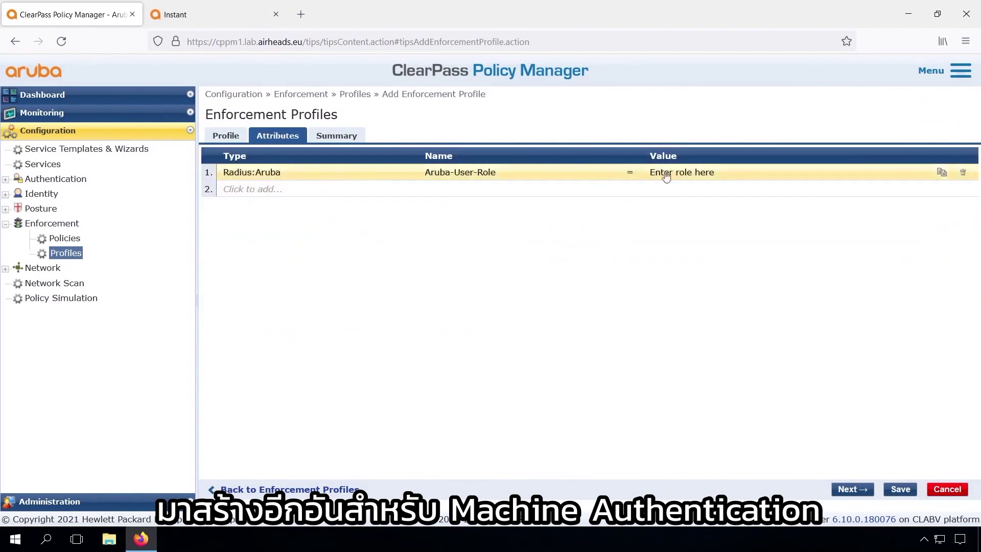
pyautogui.write('machine')
pyautogui.click(900, 489)
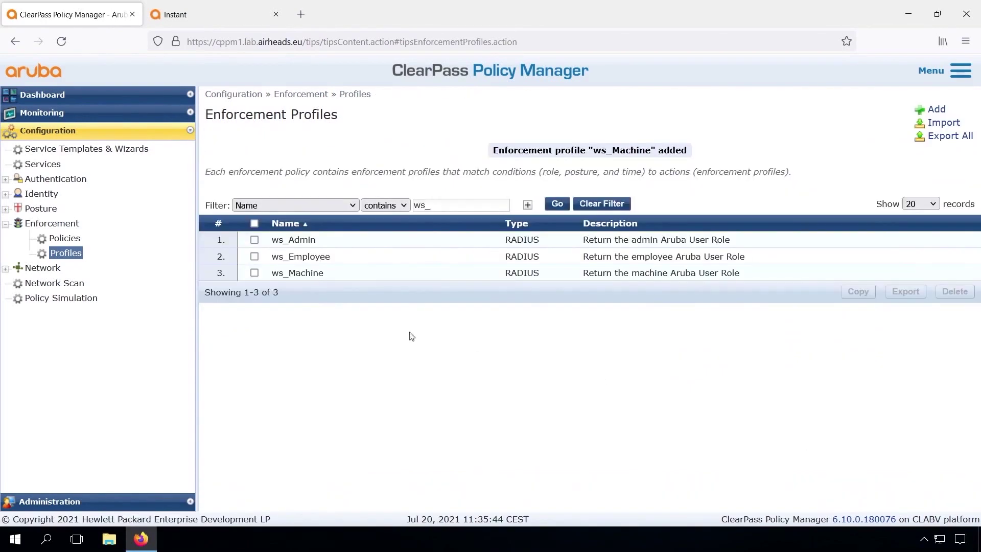
# Copy ws_Machine and rename the copy ws_Contractor, changing its description to contractor
pyautogui.click(254, 273)
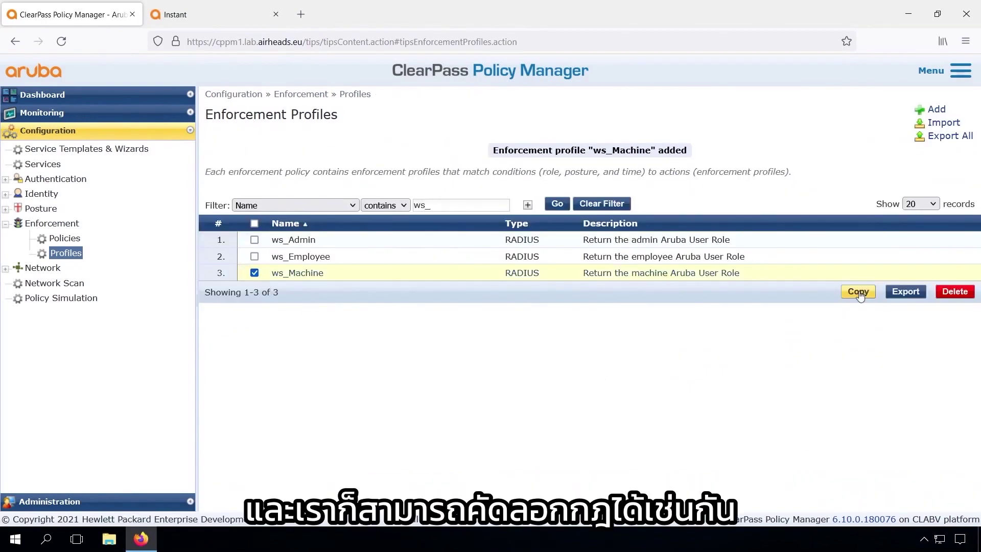
pyautogui.click(858, 293)
pyautogui.click(333, 240)
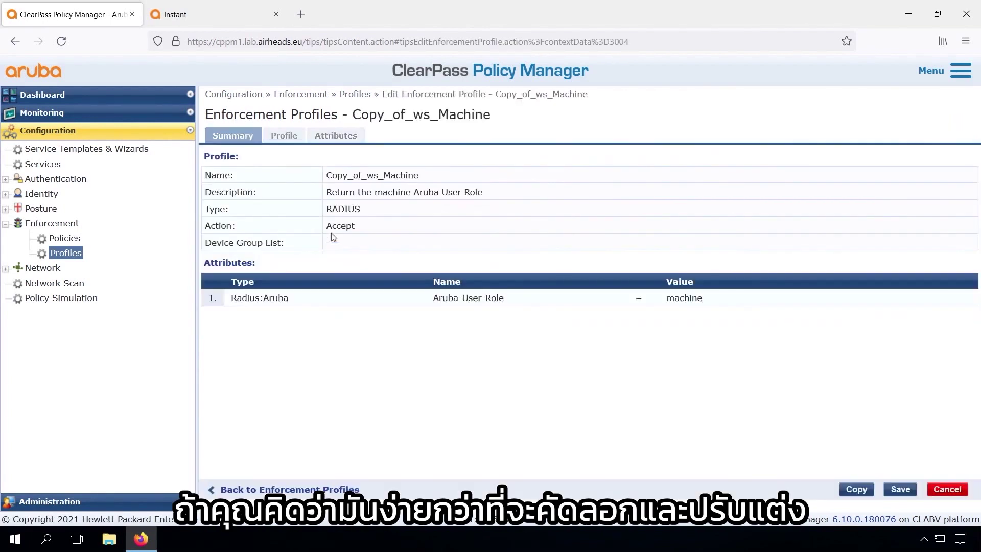
pyautogui.click(283, 136)
pyautogui.moveTo(361, 156); pyautogui.dragTo(327, 156)
pyautogui.press('BackSpace')
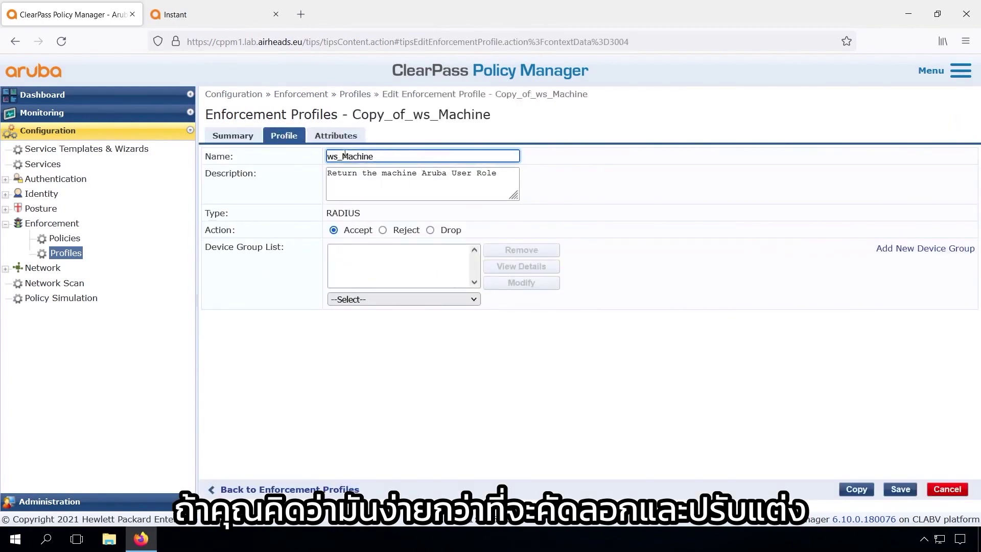
pyautogui.doubleClick(344, 154)
pyautogui.click(382, 158)
pyautogui.write('Contractor')
pyautogui.doubleClick(390, 173)
pyautogui.write('congtra')
pyautogui.press('BackSpace')
pyautogui.press('BackSpace')
pyautogui.press('BackSpace')
pyautogui.press('BackSpace')
pyautogui.write('tractor')
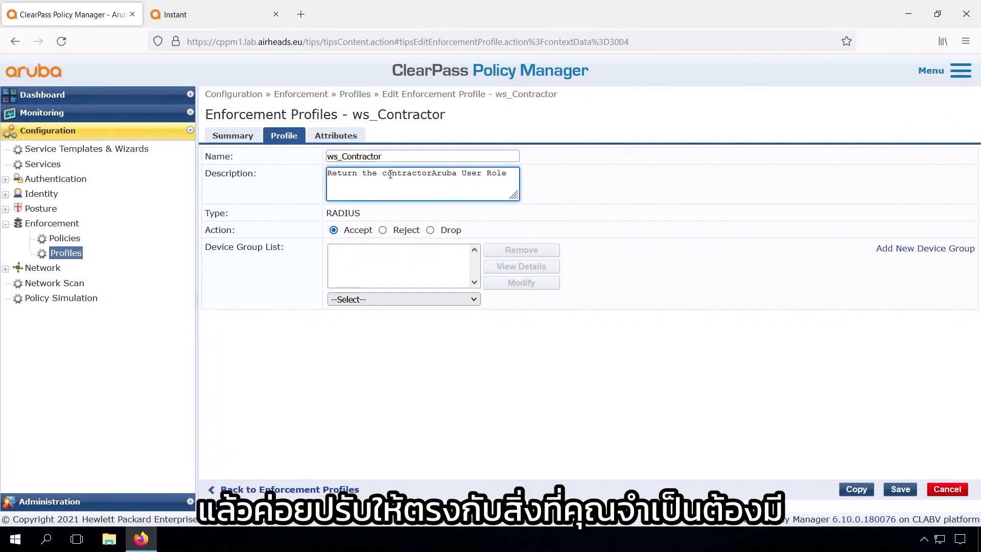
# Set the copy's Aruba-User-Role value to contractor and save ws_Contractor
pyautogui.click(338, 135)
pyautogui.click(527, 174)
pyautogui.doubleClick(674, 172)
pyautogui.write('contractor')
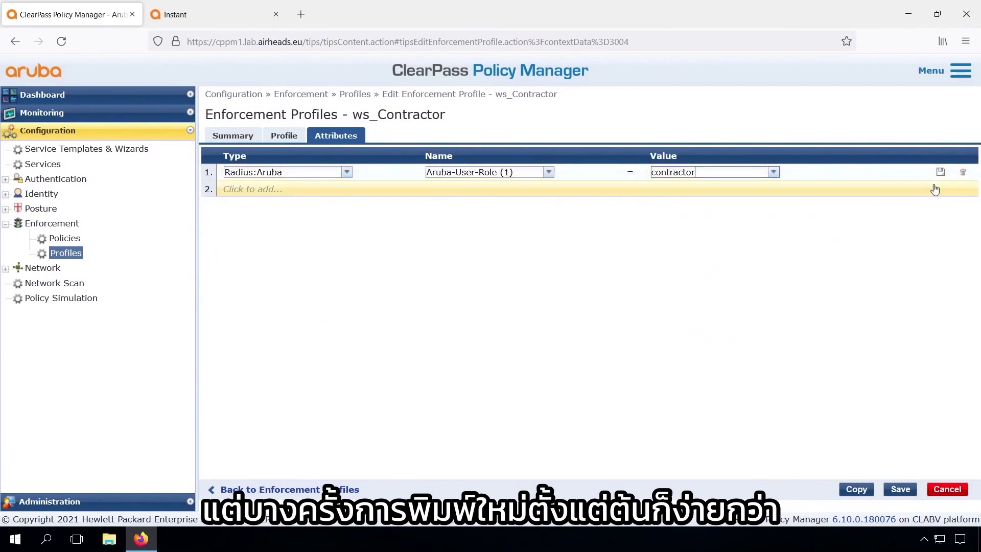
pyautogui.click(940, 171)
pyautogui.click(899, 489)
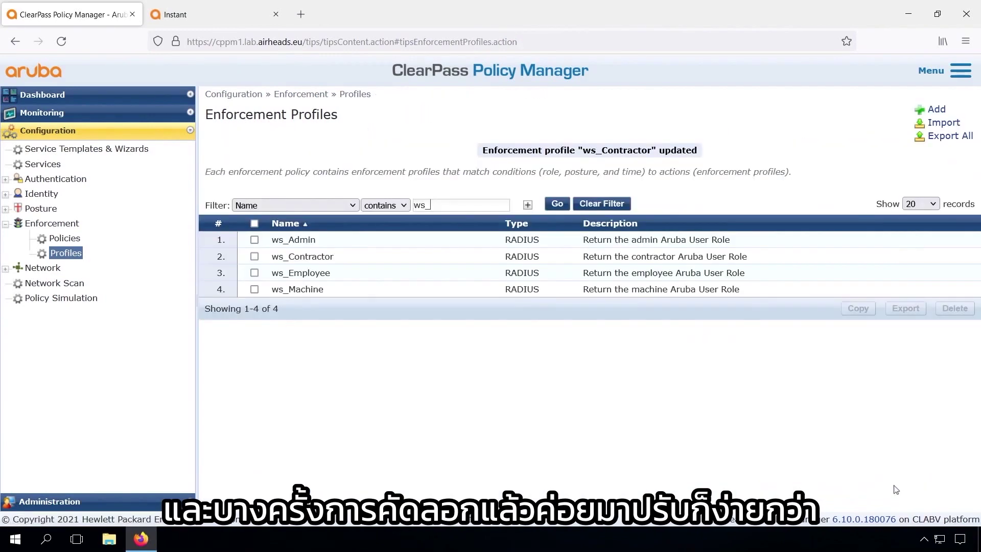
# Copy ws_Contractor into ws_Helpdesk with a helpdesk description, then edit its role value
pyautogui.click(253, 256)
pyautogui.click(849, 309)
pyautogui.click(321, 239)
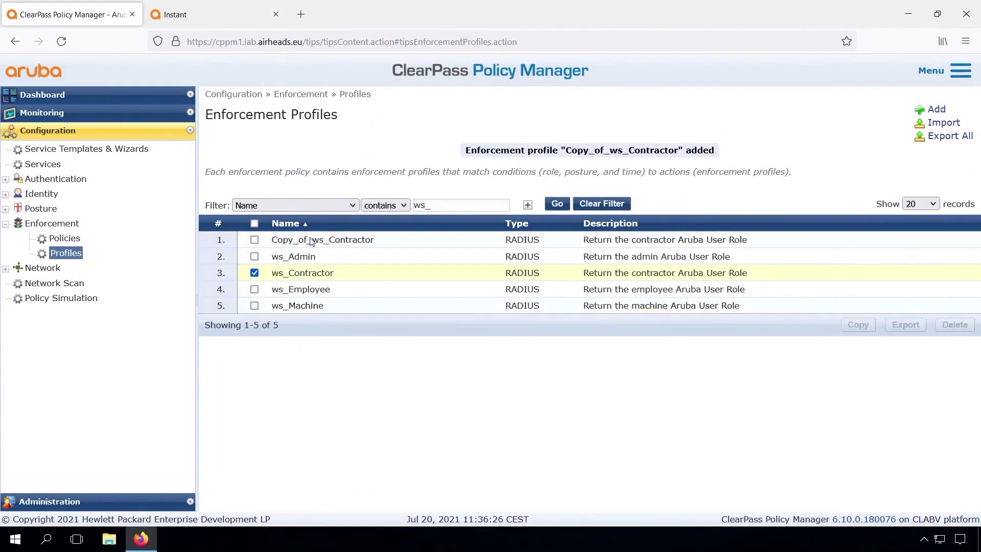
pyautogui.click(284, 135)
pyautogui.moveTo(363, 156); pyautogui.dragTo(309, 162)
pyautogui.press('BackSpace')
pyautogui.click(398, 155)
pyautogui.press('BackSpace')
pyautogui.press('BackSpace')
pyautogui.press('BackSpace')
pyautogui.press('BackSpace')
pyautogui.press('BackSpace')
pyautogui.press('BackSpace')
pyautogui.press('BackSpace')
pyautogui.press('BackSpace')
pyautogui.press('BackSpace')
pyautogui.press('BackSpace')
pyautogui.write('Helpdesk')
pyautogui.doubleClick(407, 174)
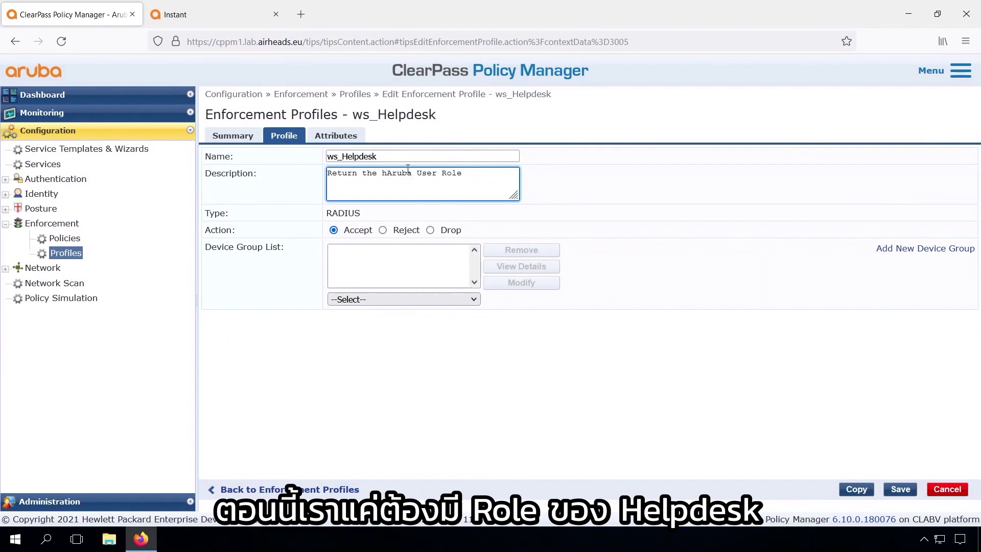
pyautogui.write('helpdesk')
pyautogui.click(339, 139)
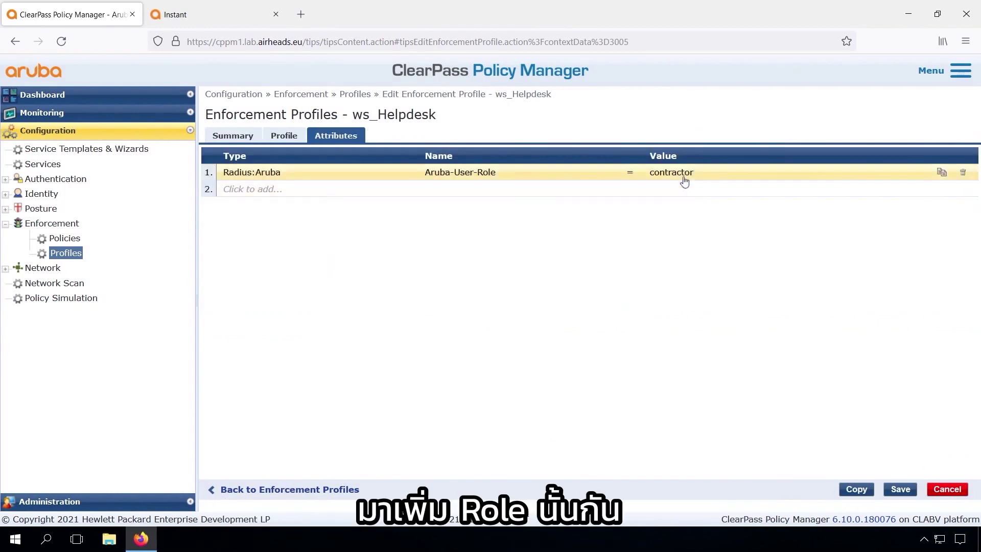
pyautogui.click(685, 173)
# Finish and save the ws_Helpdesk enforcement profile, then go to the Services list
pyautogui.write('helpdesk')
pyautogui.click(900, 489)
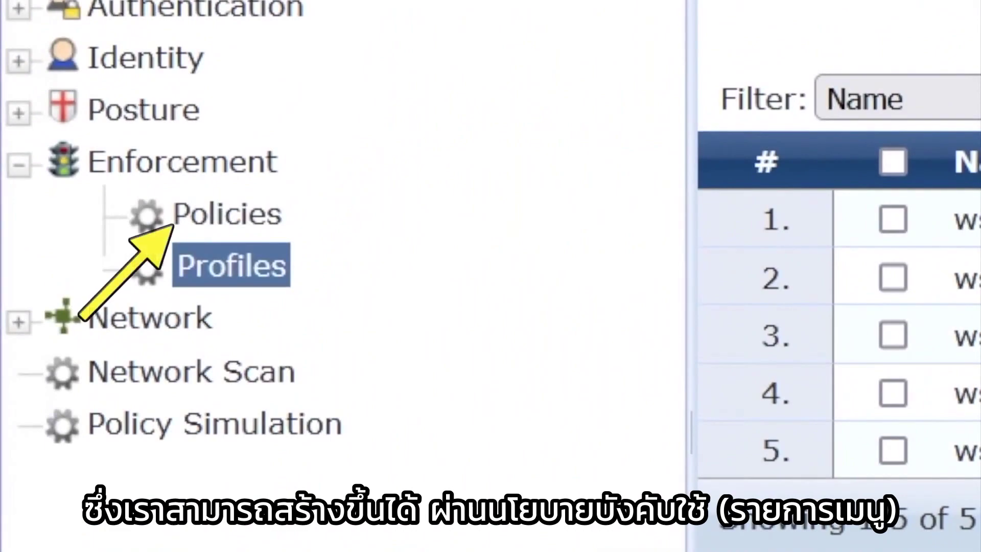
pyautogui.click(46, 166)
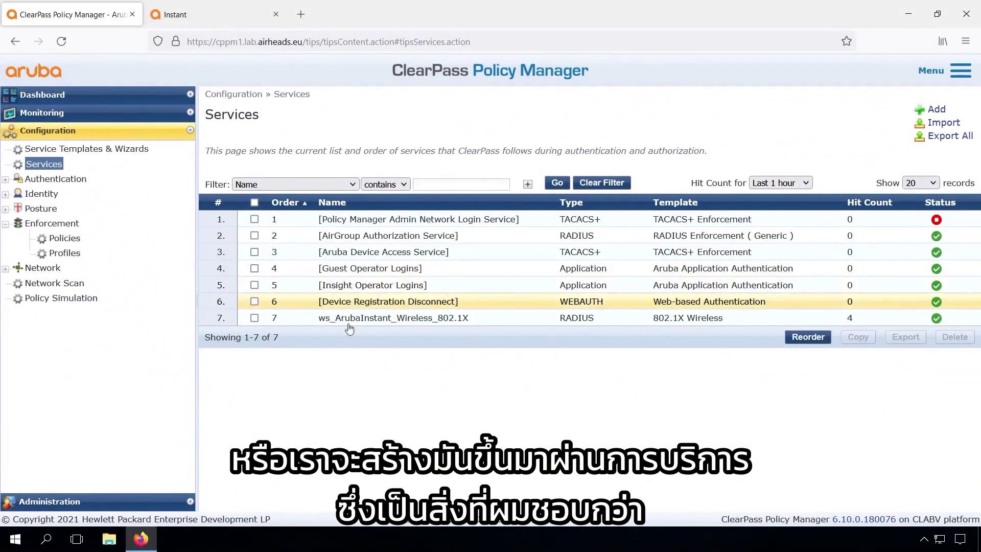
# Open the ws_ArubaInstant_Wireless_802.1X service's enforcement settings and start a new enforcement policy
pyautogui.click(369, 320)
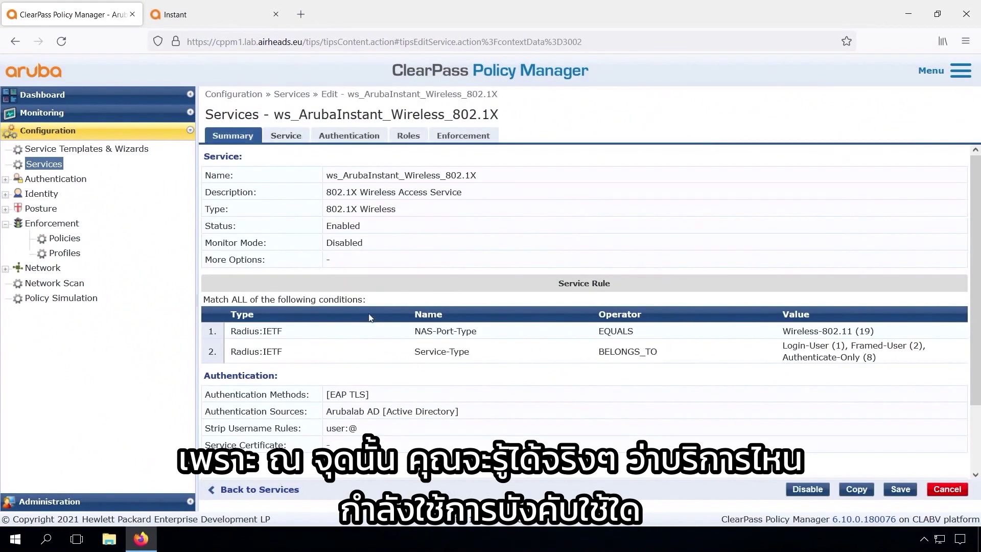
pyautogui.click(468, 137)
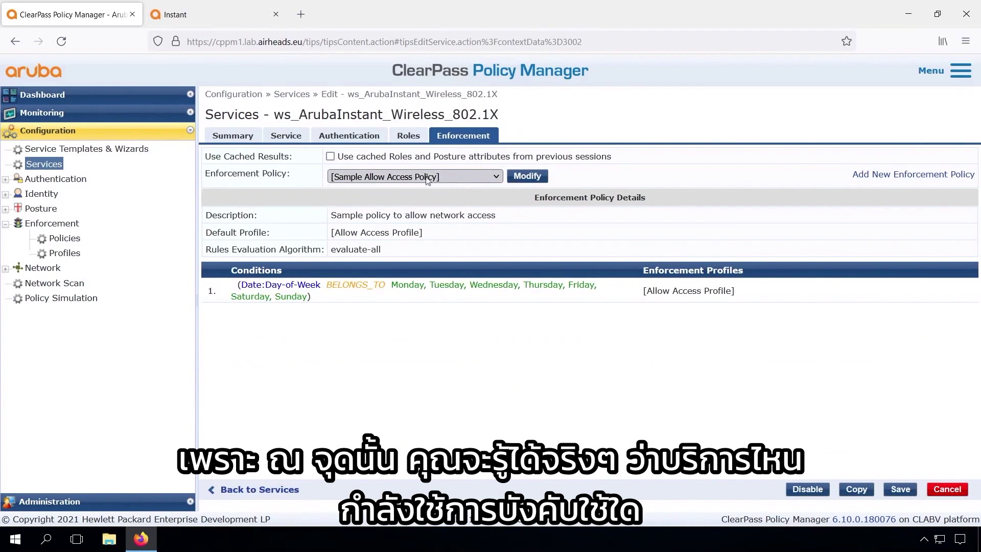
pyautogui.click(894, 175)
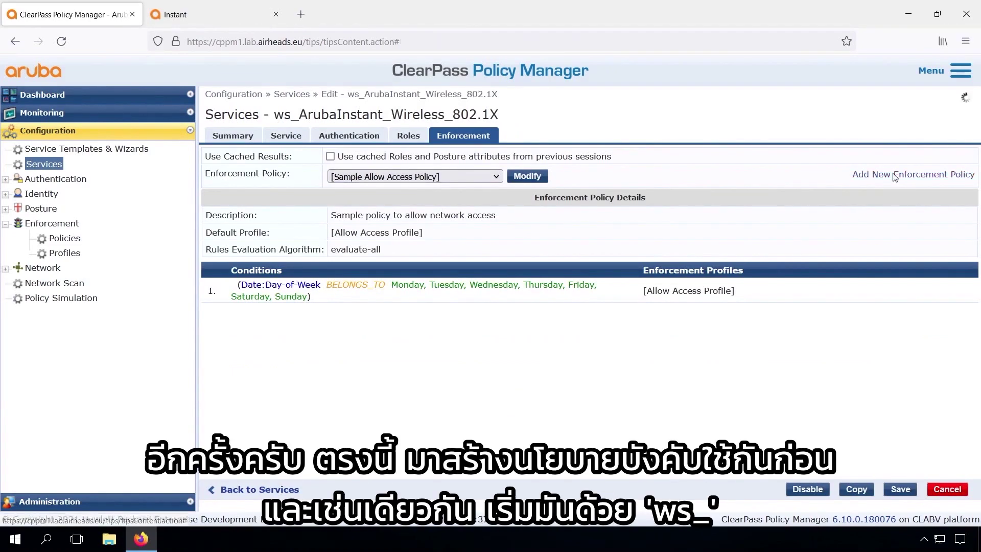
# Name the policy ws_Aruba_Instant_1X_enforcement, add a description, and default it to Deny Access Profile
pyautogui.click(422, 173)
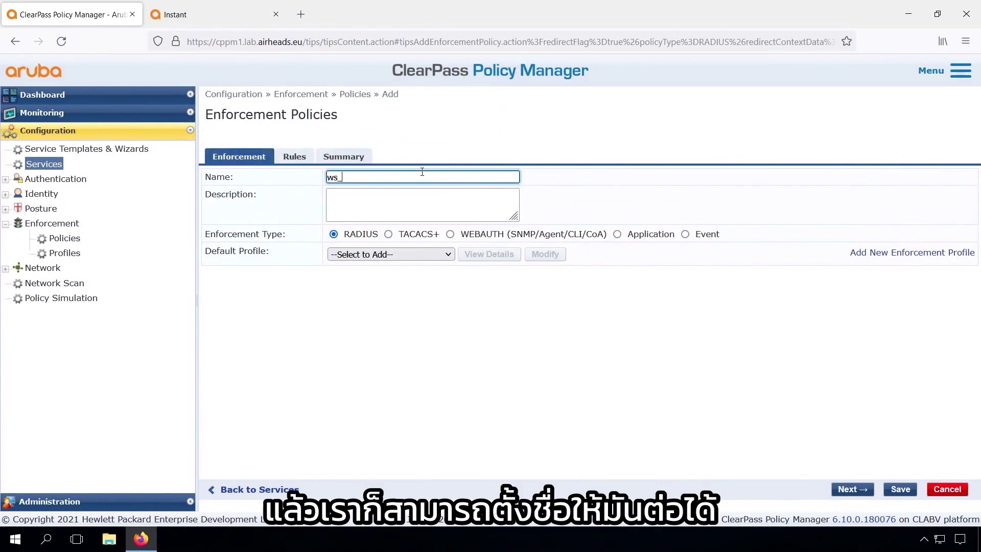
pyautogui.write('Aruba_Instant_enforcement')
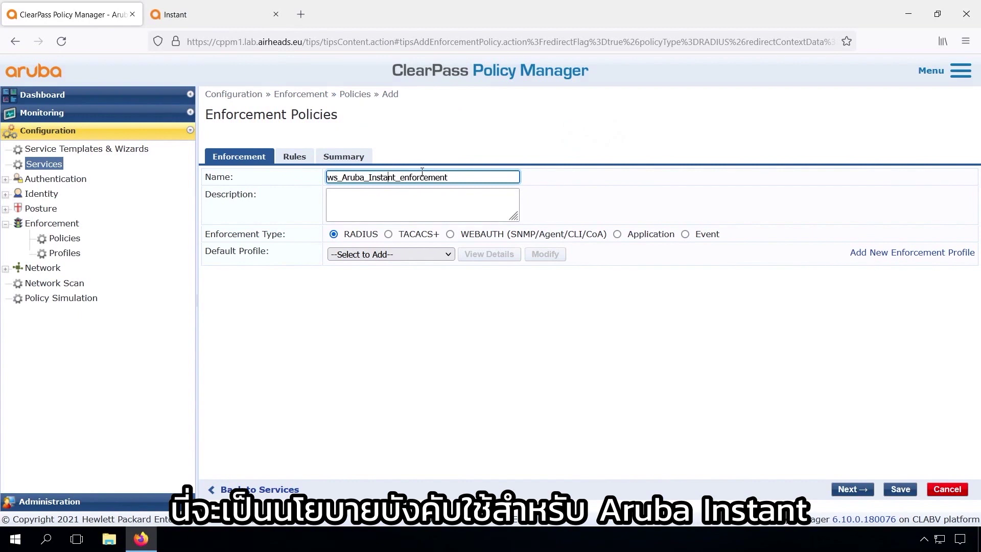
pyautogui.write('1X_')
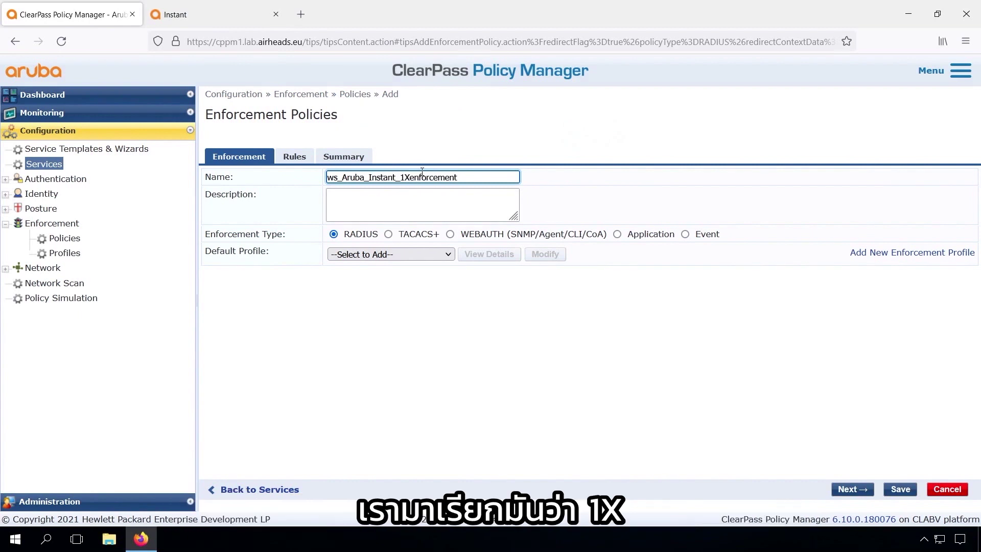
pyautogui.click(399, 201)
pyautogui.write('Enforcement policy for 802.1X on')
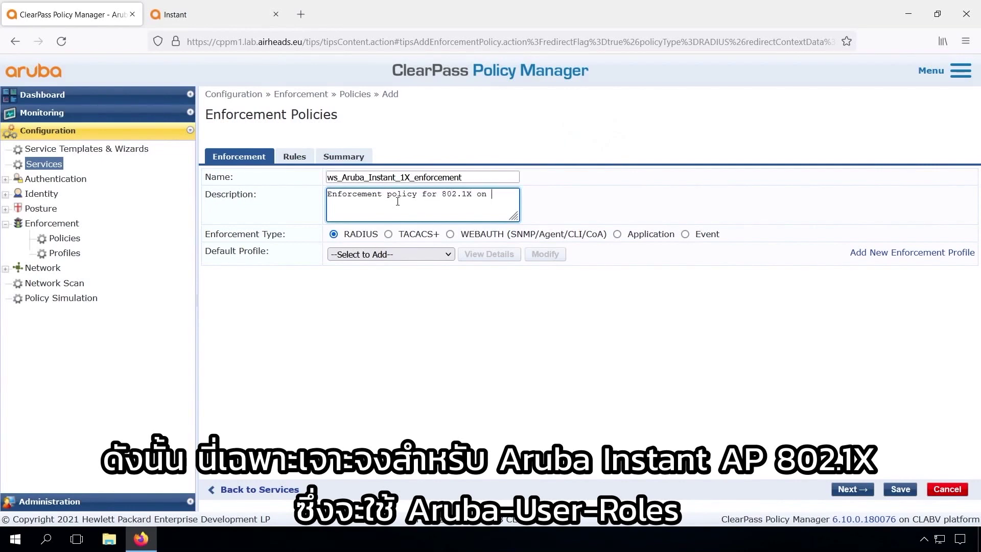
pyautogui.write(' Instant')
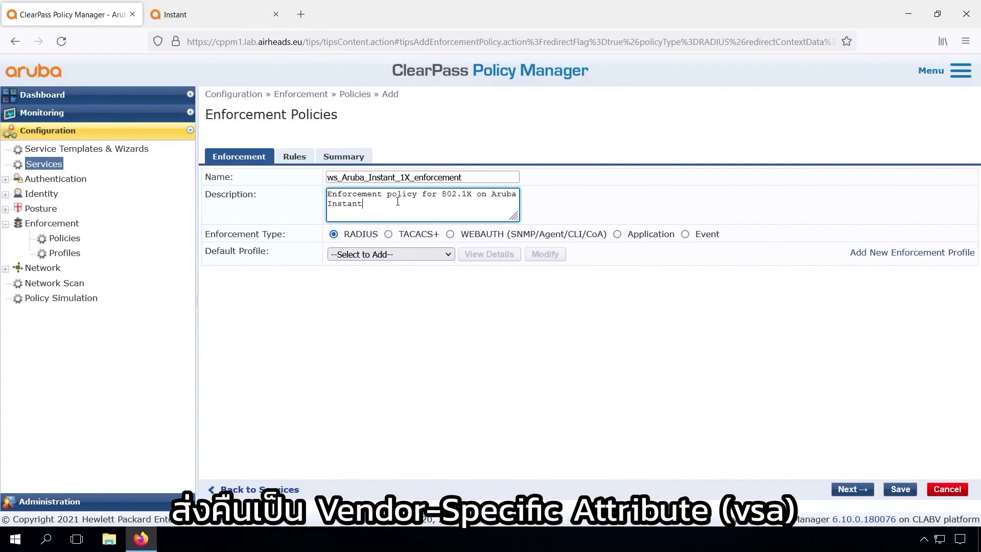
pyautogui.click(402, 254)
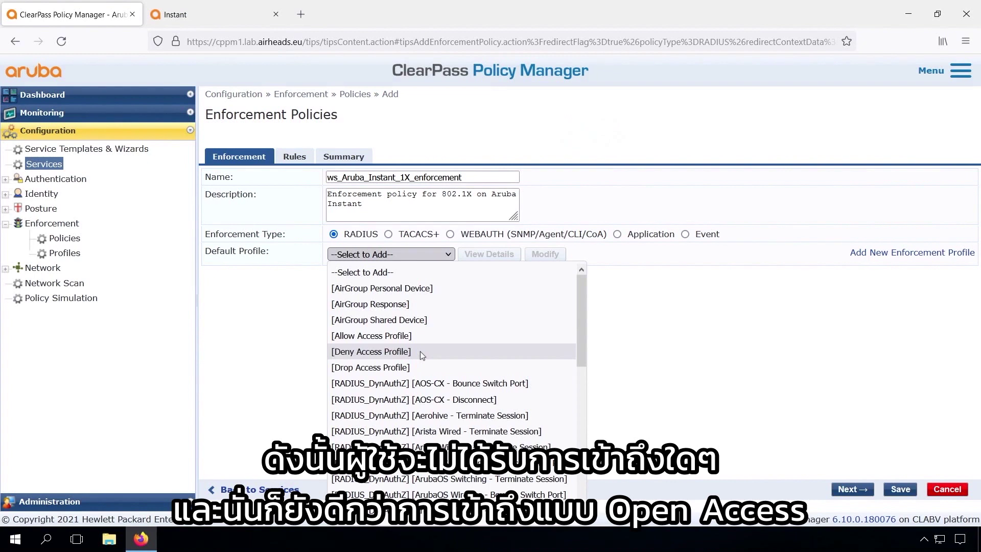
pyautogui.click(422, 354)
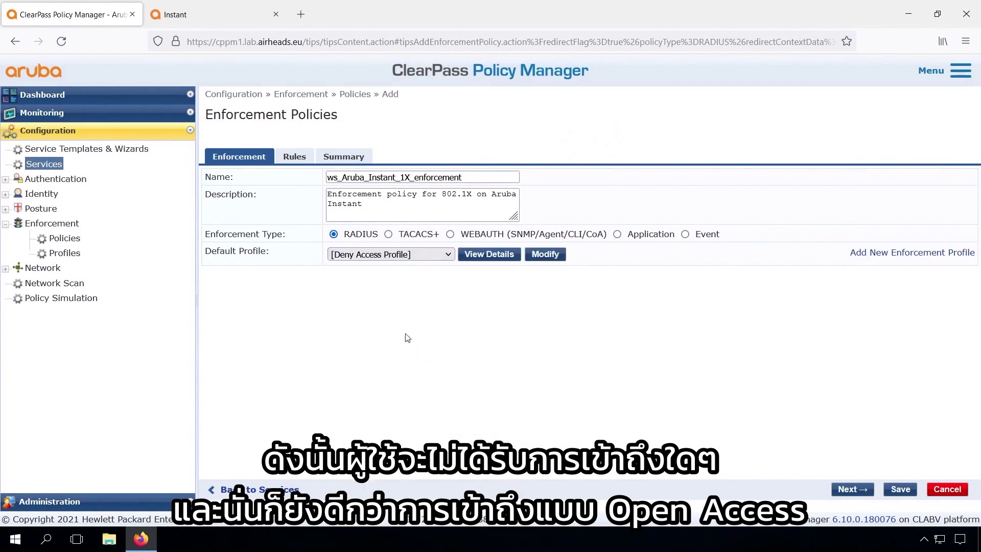
pyautogui.click(294, 157)
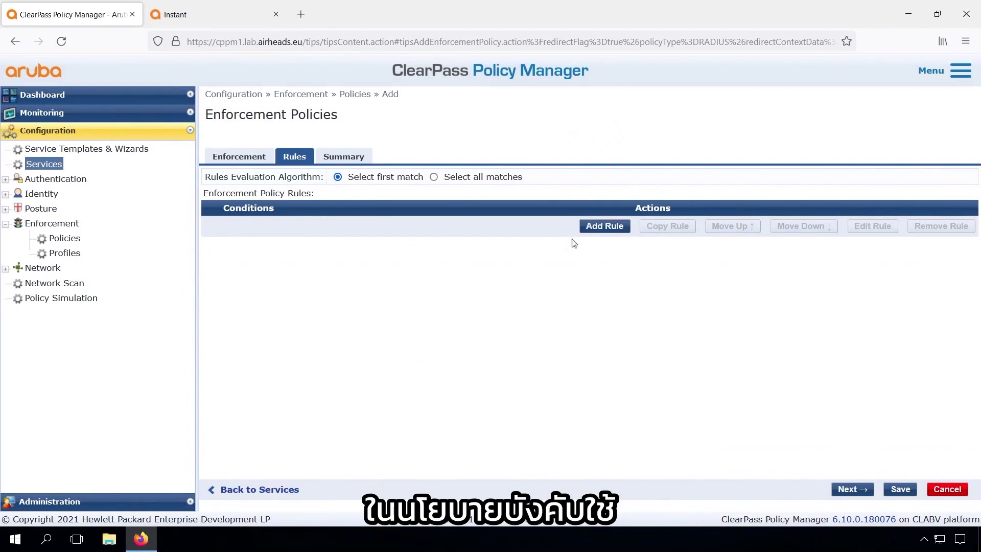
# Add a rule condition: Authorization:Arubalab AD Groups EQUALS Workshop Users
pyautogui.click(605, 226)
pyautogui.click(174, 227)
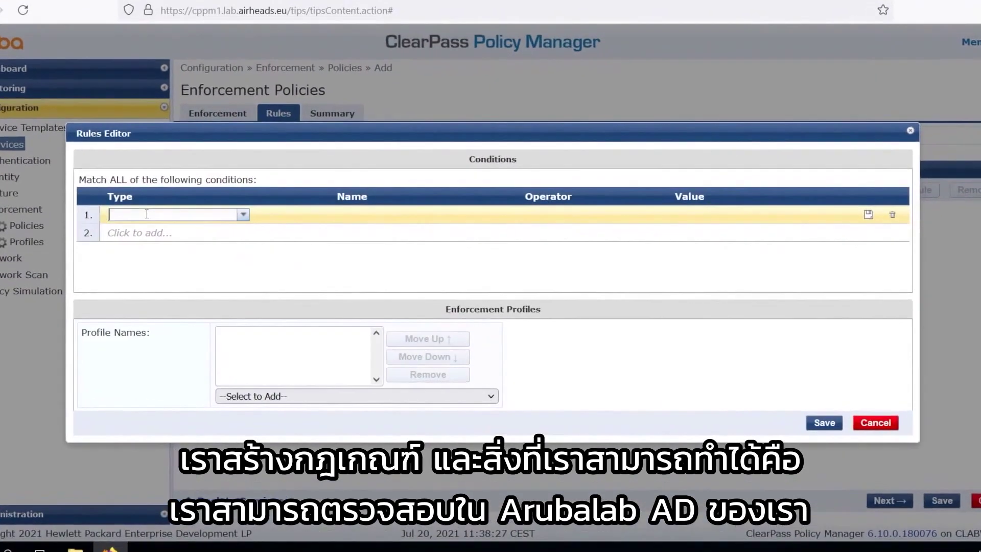
pyautogui.write('ad')
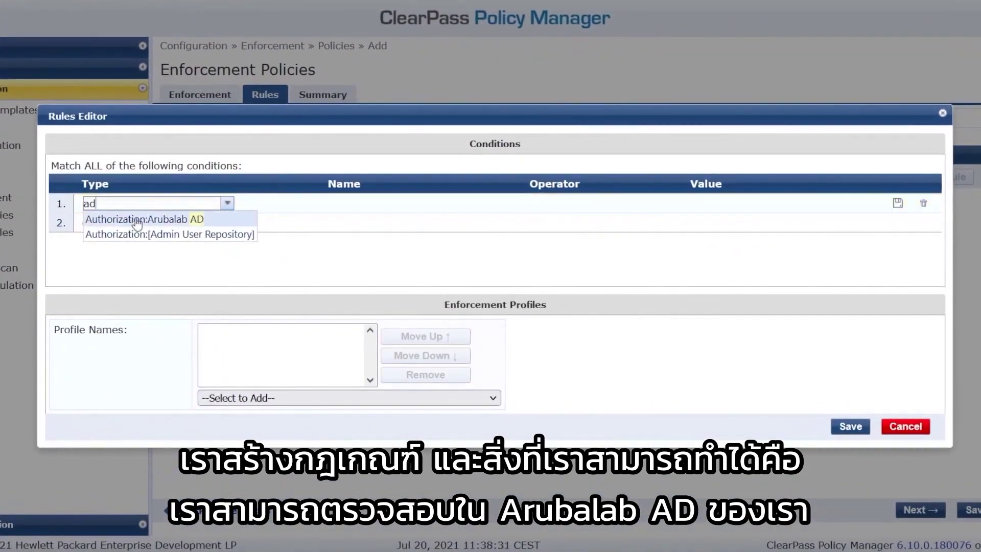
pyautogui.click(160, 229)
pyautogui.write('grou')
pyautogui.press('Tab')
pyautogui.write('eq')
pyautogui.press('Tab')
pyautogui.write('Worksh')
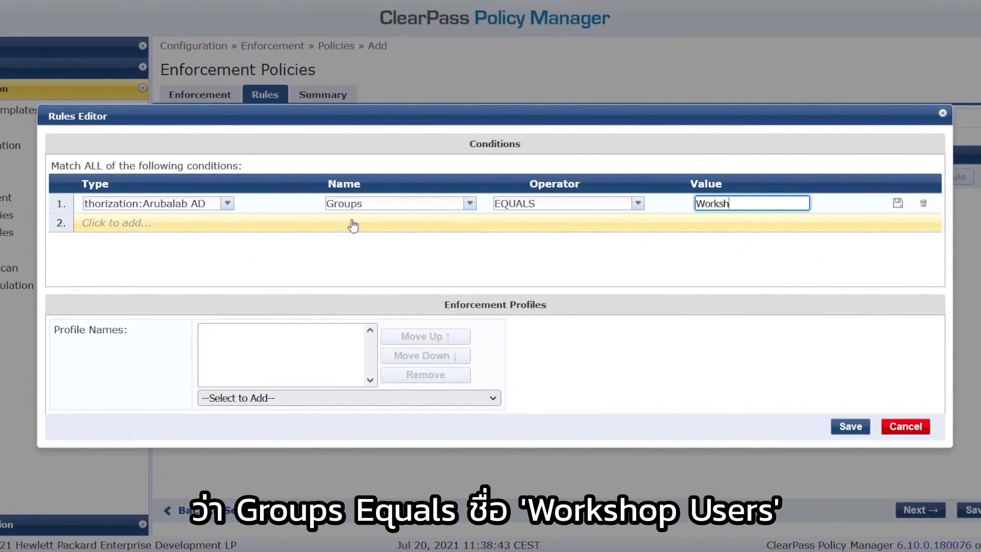
pyautogui.write('op Users')
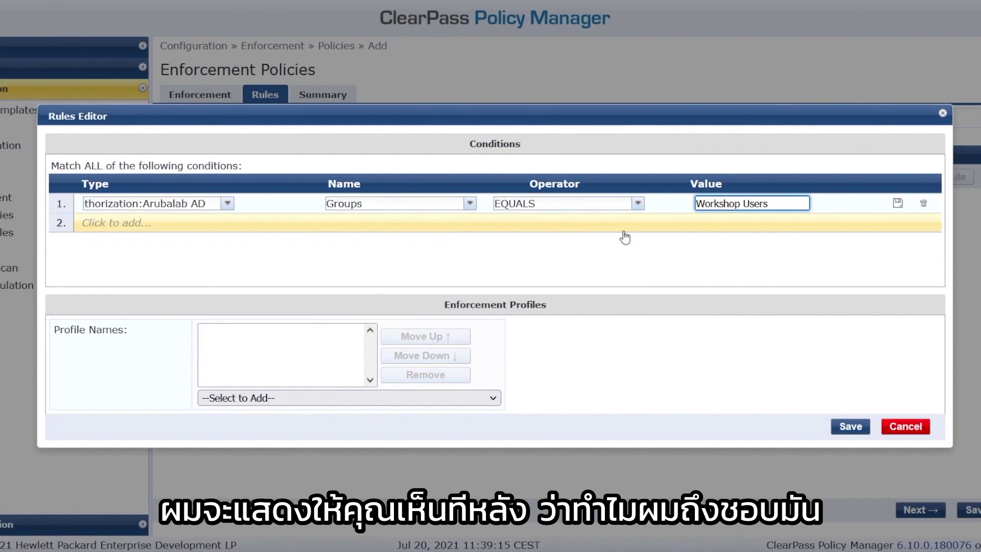
pyautogui.click(360, 398)
# Give the rule the [RADIUS] ws_Employee enforcement profile and save it
pyautogui.click(358, 400)
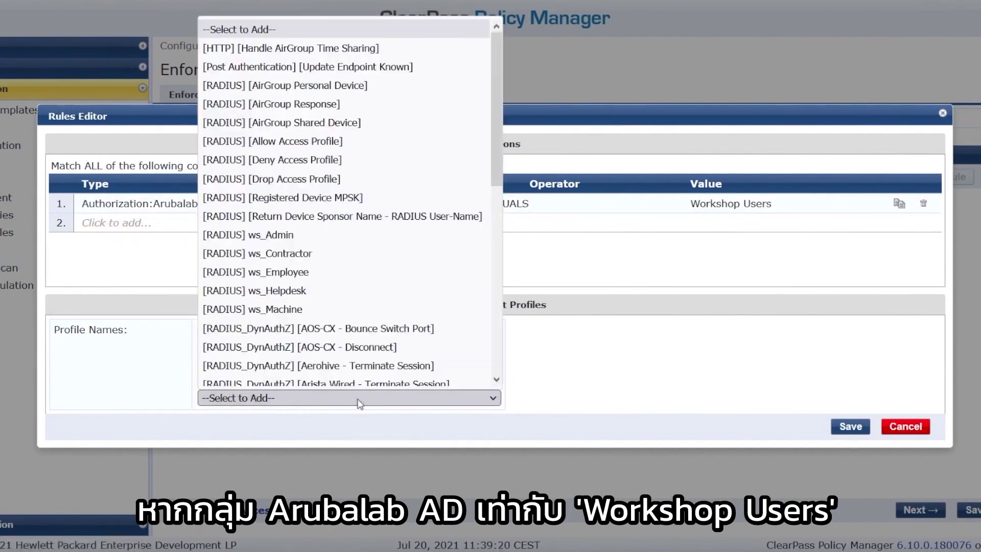
pyautogui.click(294, 274)
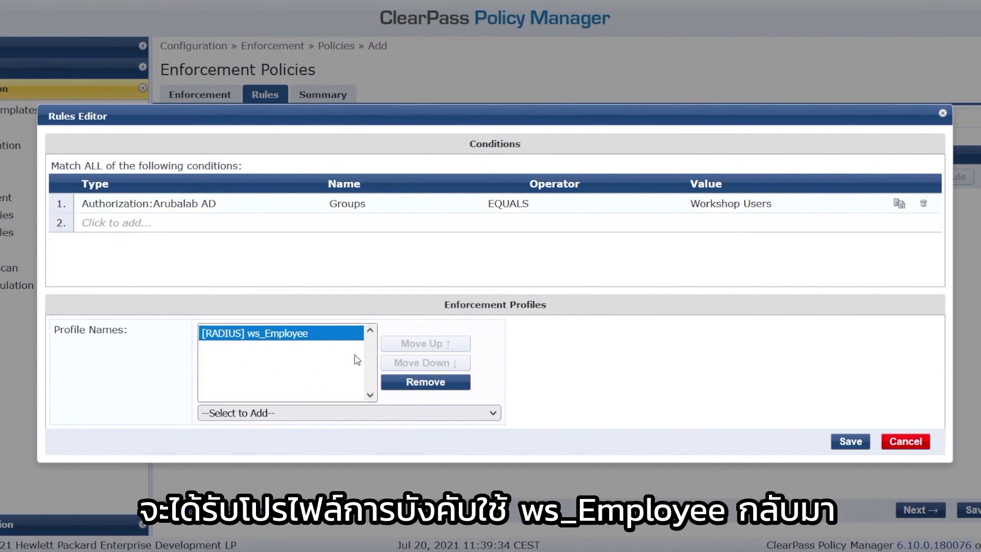
pyautogui.click(849, 443)
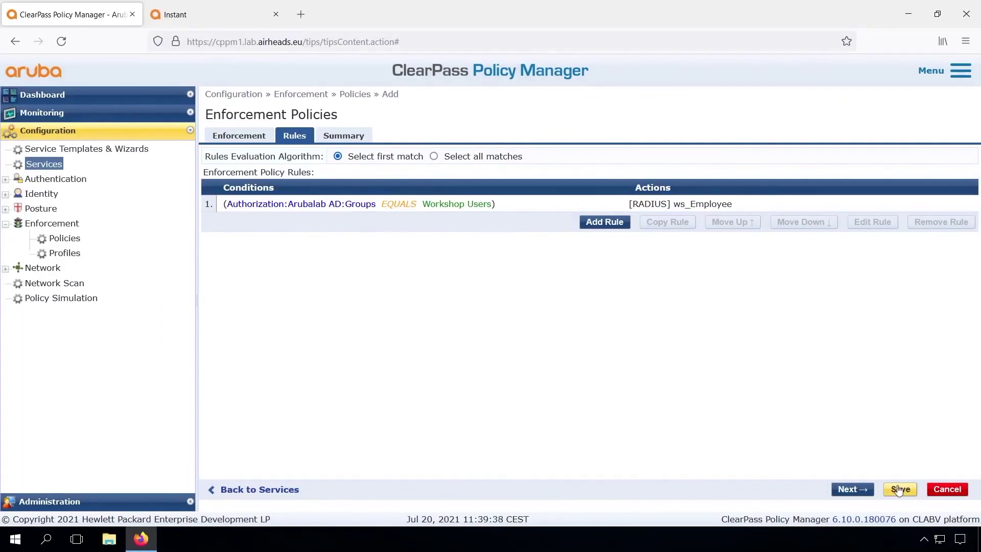
# Save the policy, select ws_Aruba_Instant_1X_enforcement as the service's enforcement policy, and save the service
pyautogui.click(899, 489)
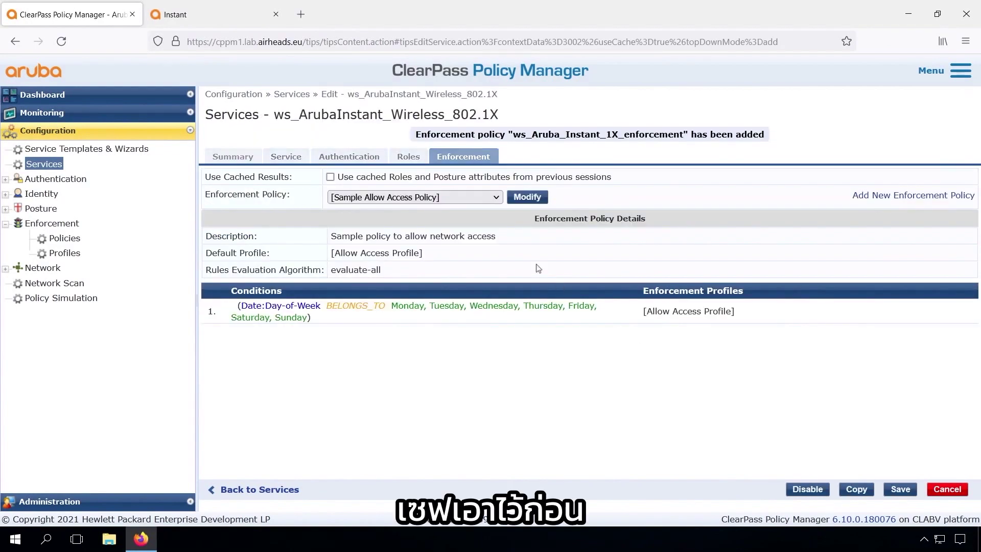
pyautogui.click(462, 196)
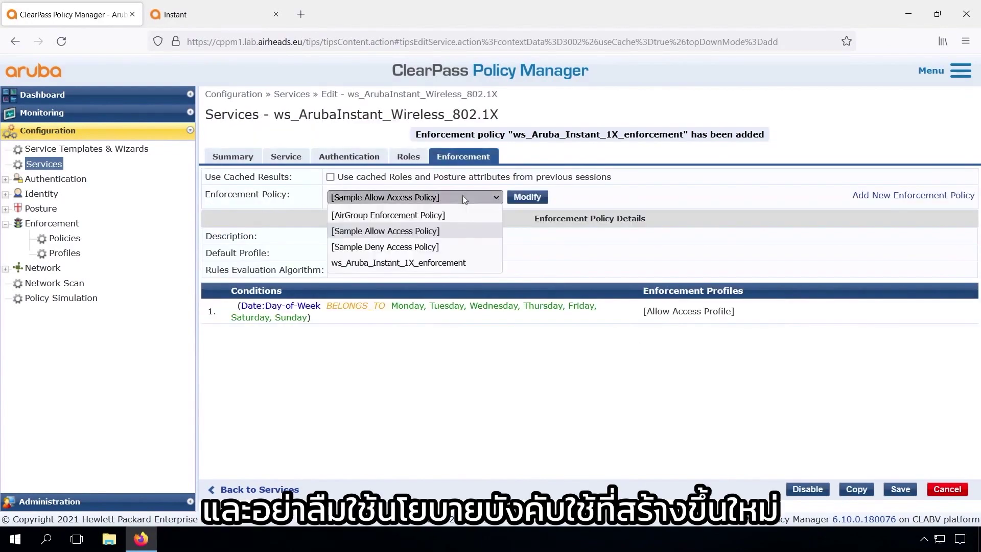
pyautogui.click(432, 263)
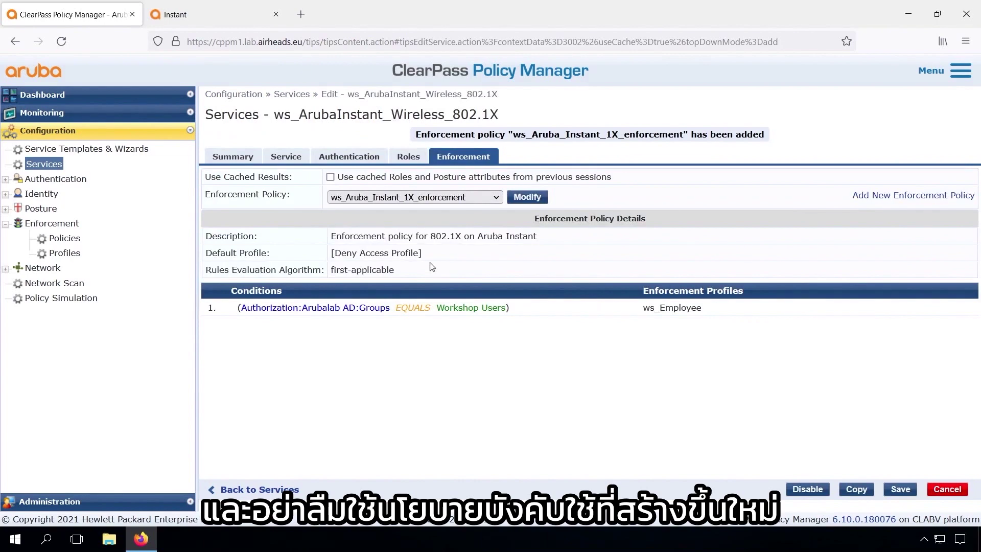
pyautogui.click(900, 489)
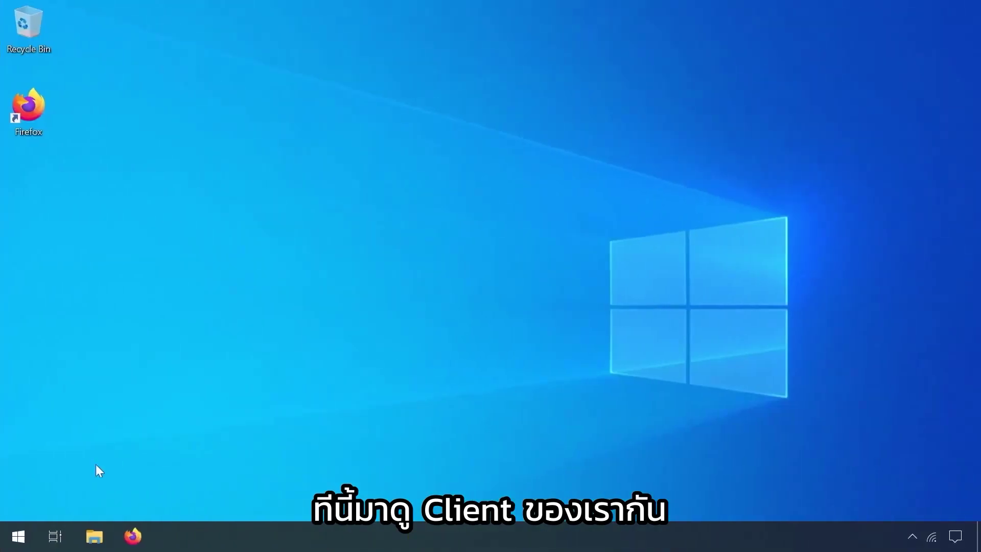
# Sign out of the admin1 Windows account and bring up the sign-in screen
pyautogui.click(18, 533)
pyautogui.click(20, 356)
pyautogui.click(57, 288)
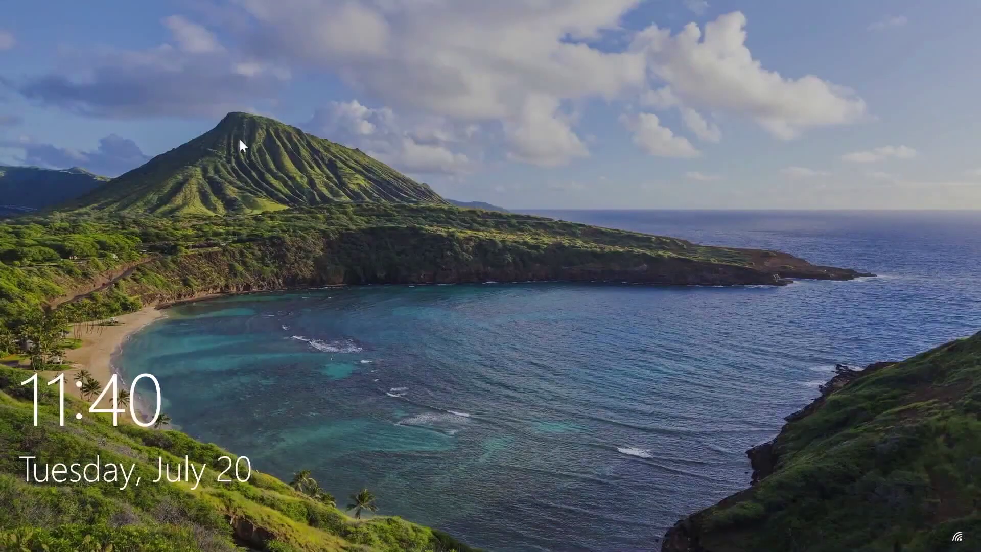
pyautogui.click(240, 139)
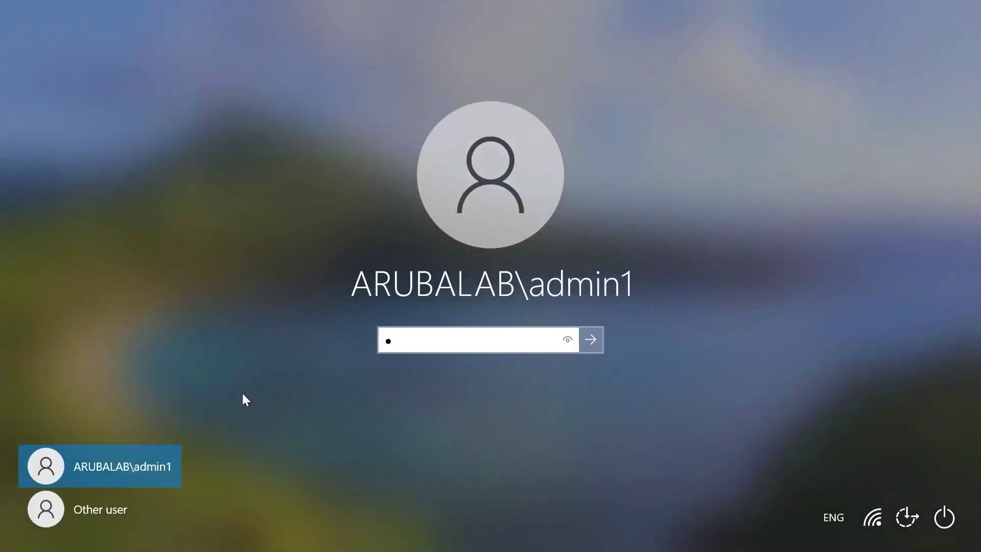
# Sign in as Other user with a Workshop Users member's user name and password
pyautogui.click(120, 508)
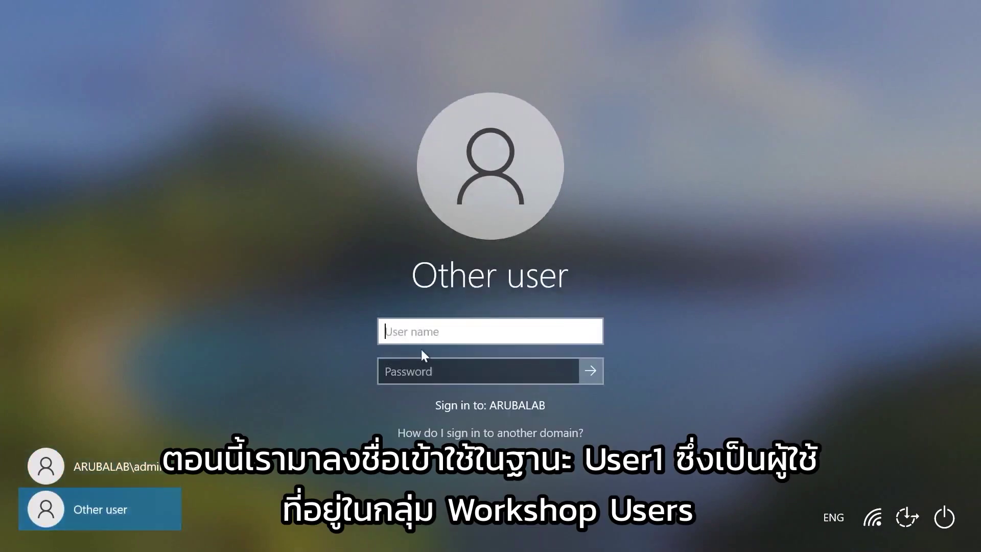
pyautogui.write('user1')
pyautogui.press('Tab')
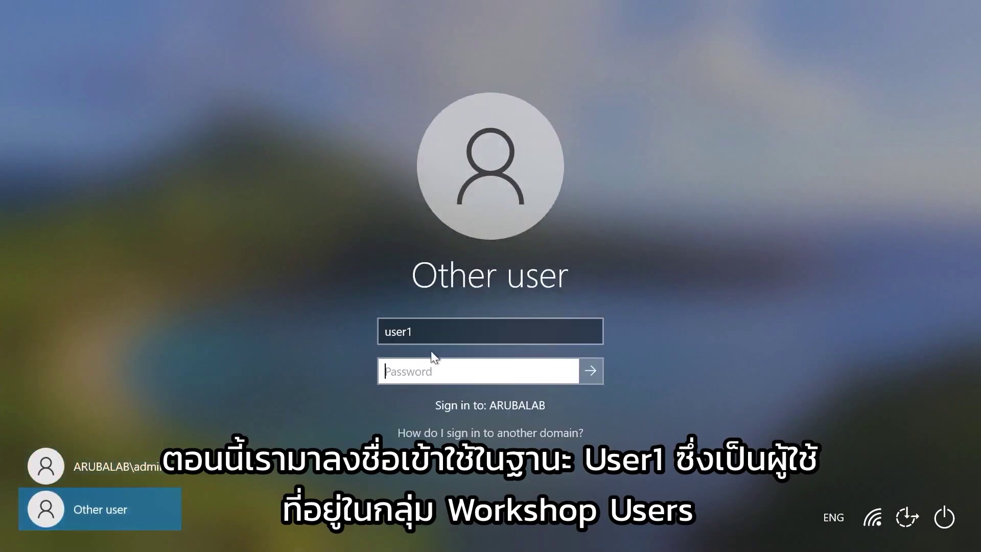
pyautogui.write('***********')
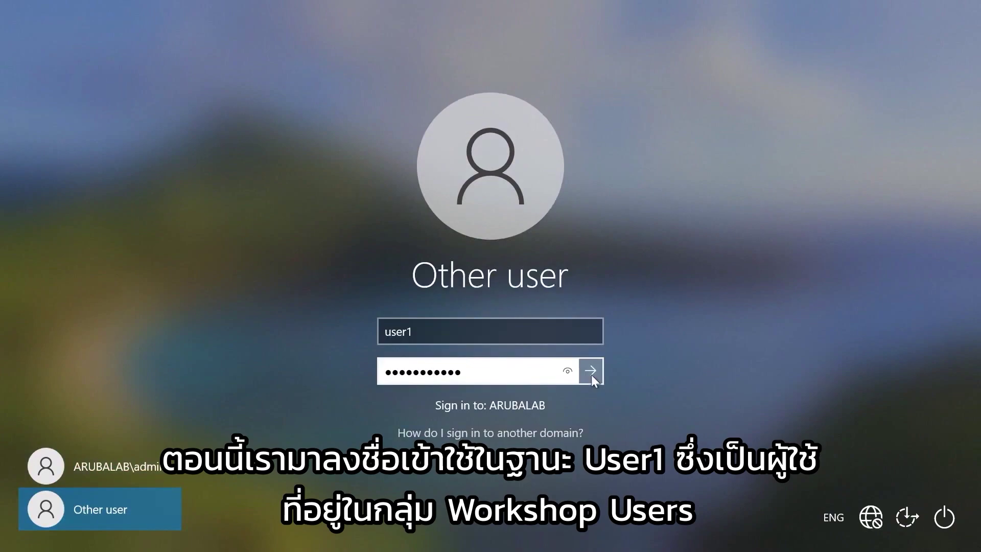
pyautogui.click(591, 371)
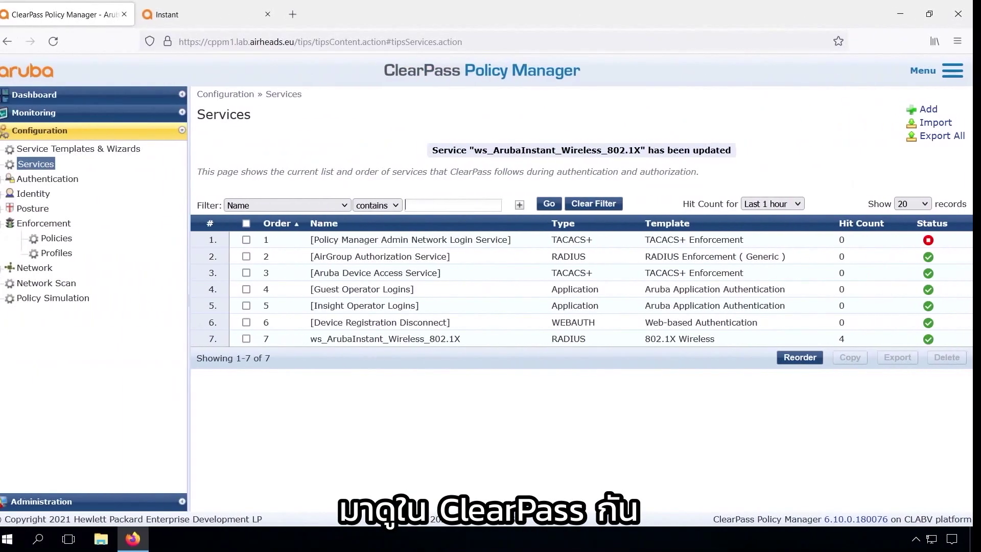
# In Access Tracker, verify the newest accepted session returned the ws_Employee enforcement profile
pyautogui.click(60, 115)
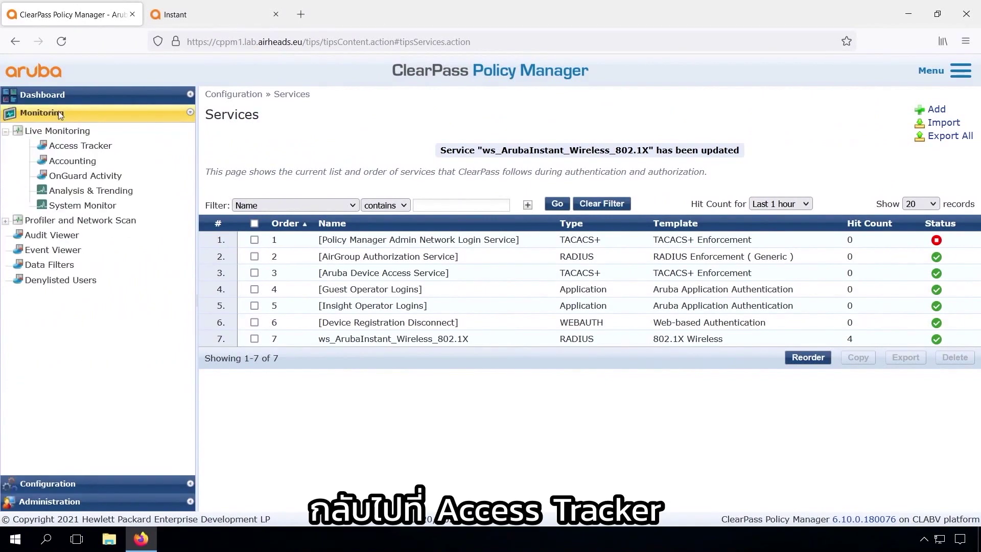
pyautogui.click(66, 148)
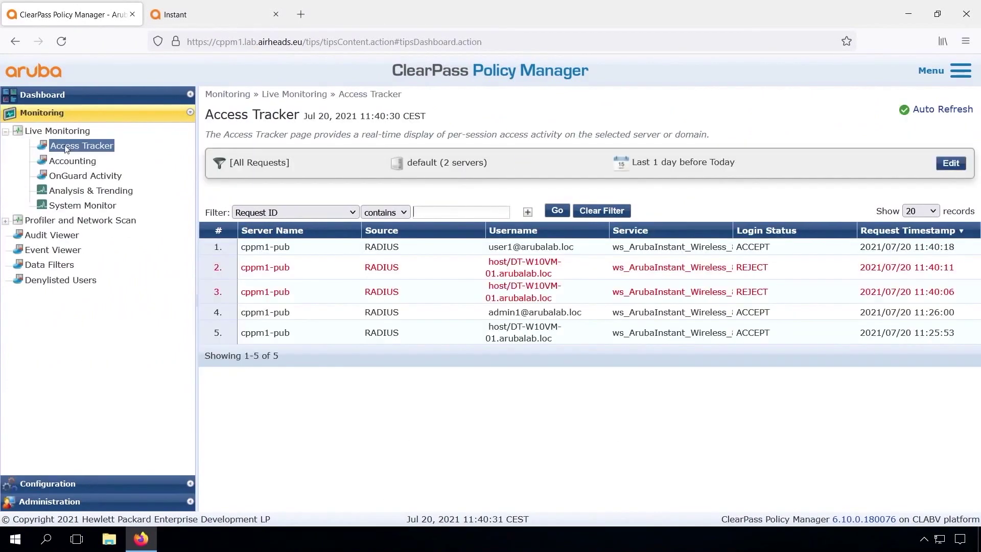
pyautogui.click(536, 251)
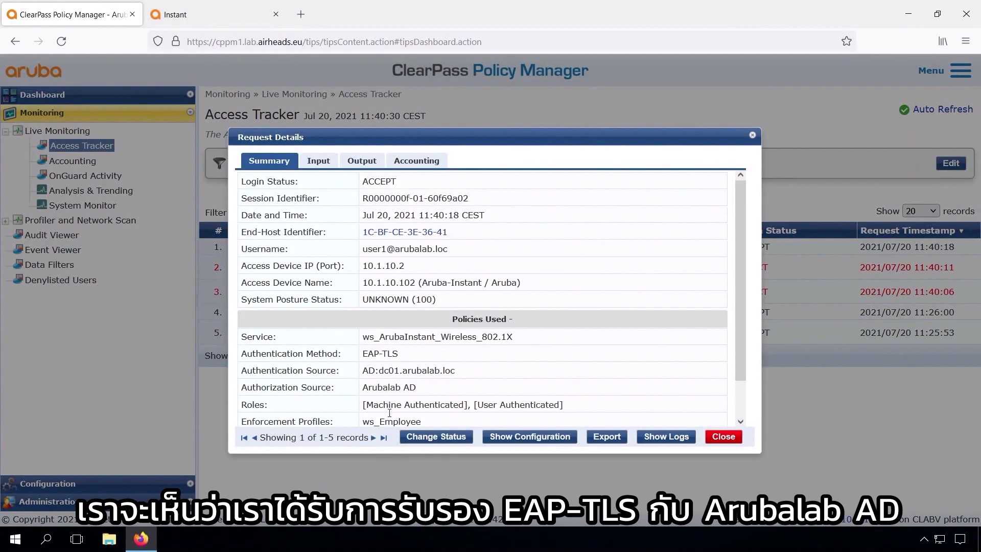
pyautogui.moveTo(369, 422); pyautogui.dragTo(426, 421)
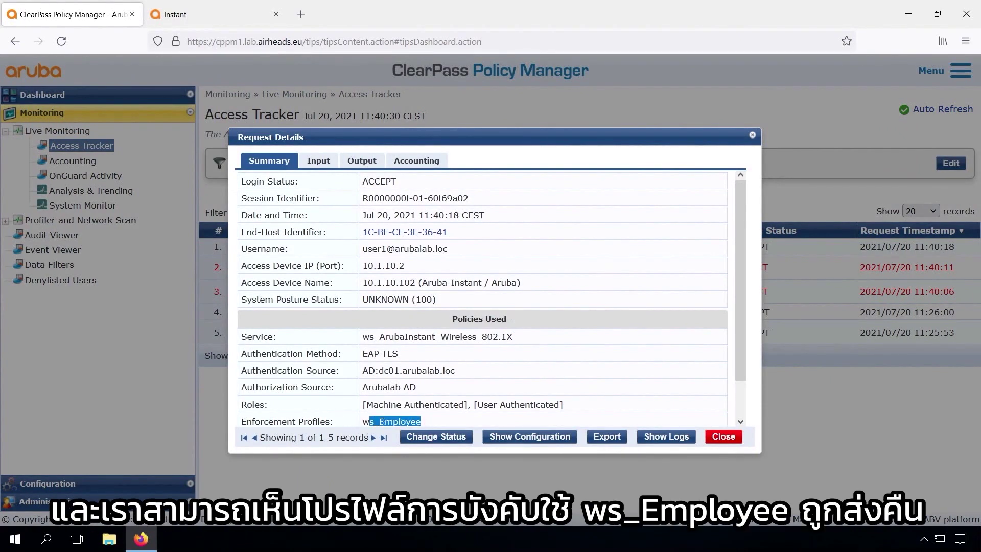
pyautogui.click(201, 16)
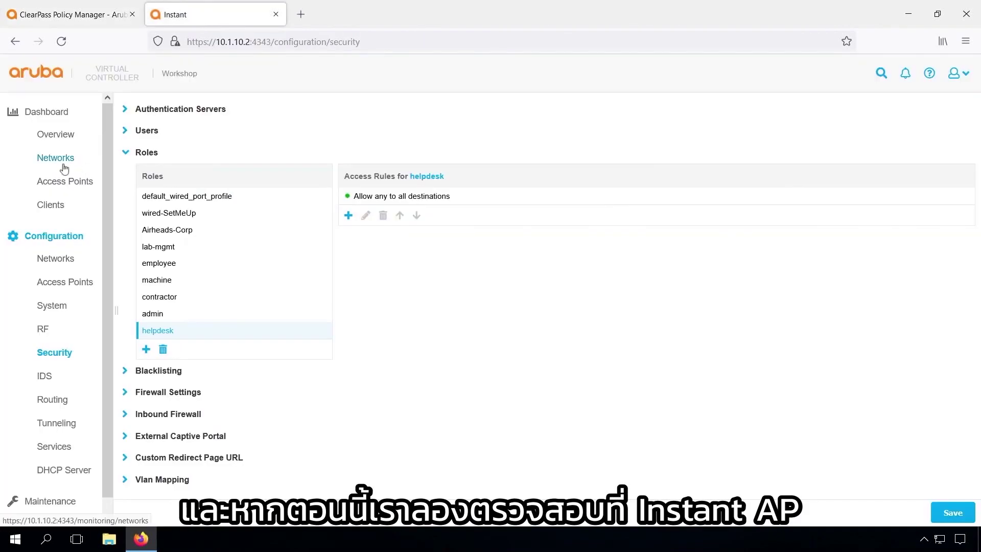
# Save Instant's pending changes, confirm the client has the employee role, then return to Access Tracker
pyautogui.click(59, 205)
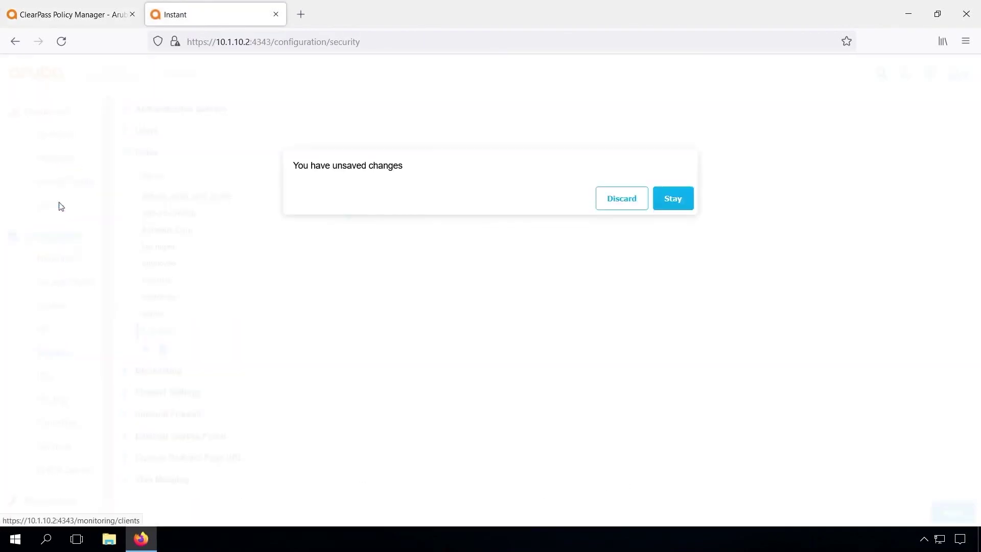
pyautogui.click(671, 204)
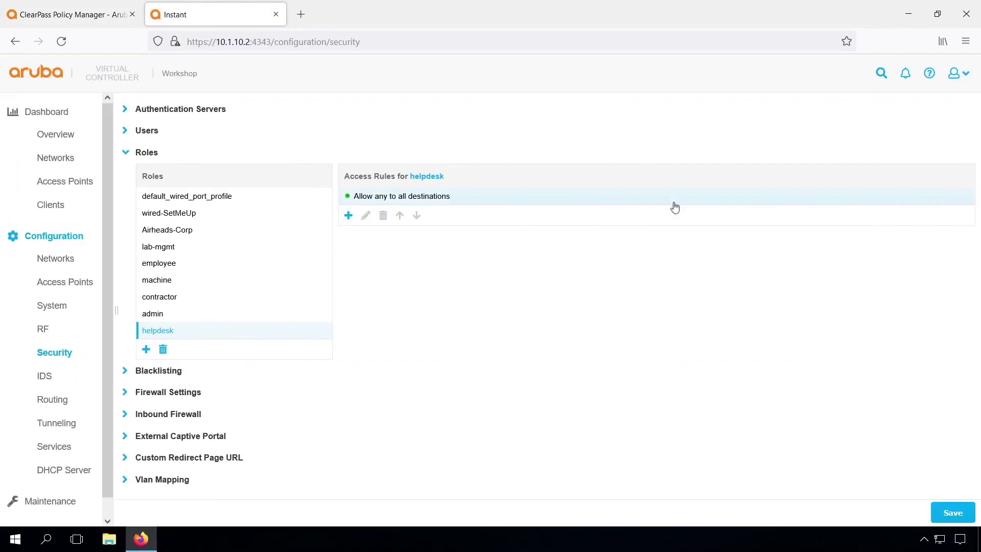
pyautogui.click(944, 513)
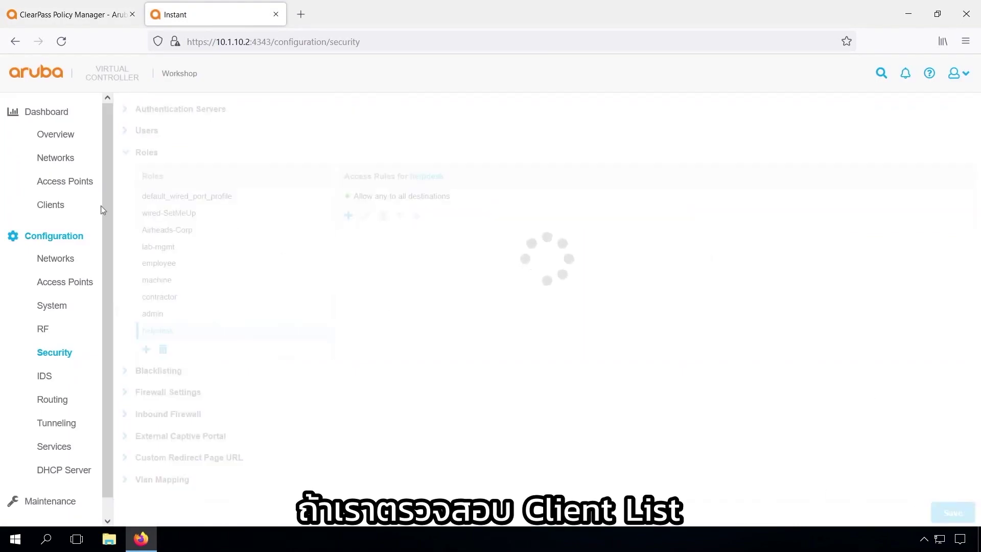
pyautogui.click(53, 207)
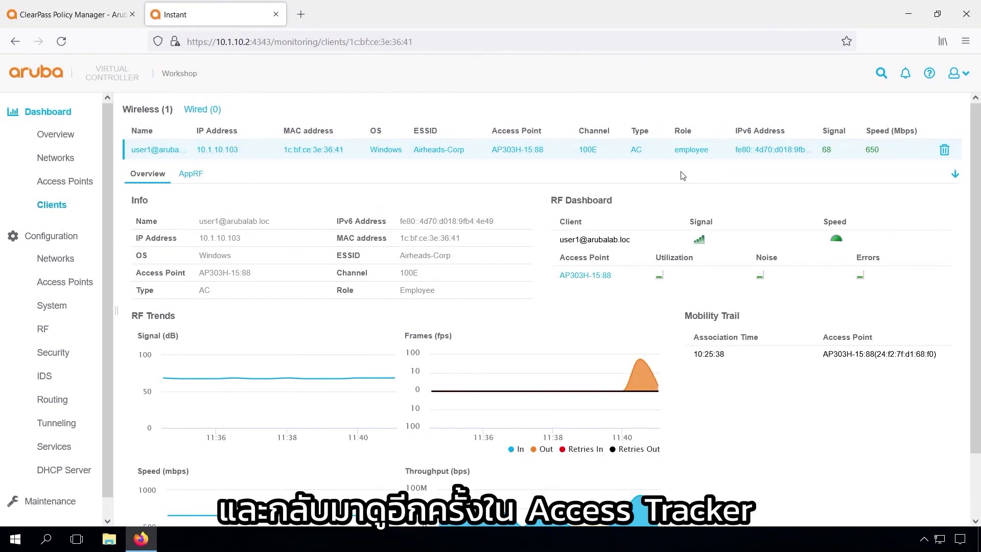
pyautogui.click(85, 16)
pyautogui.click(718, 437)
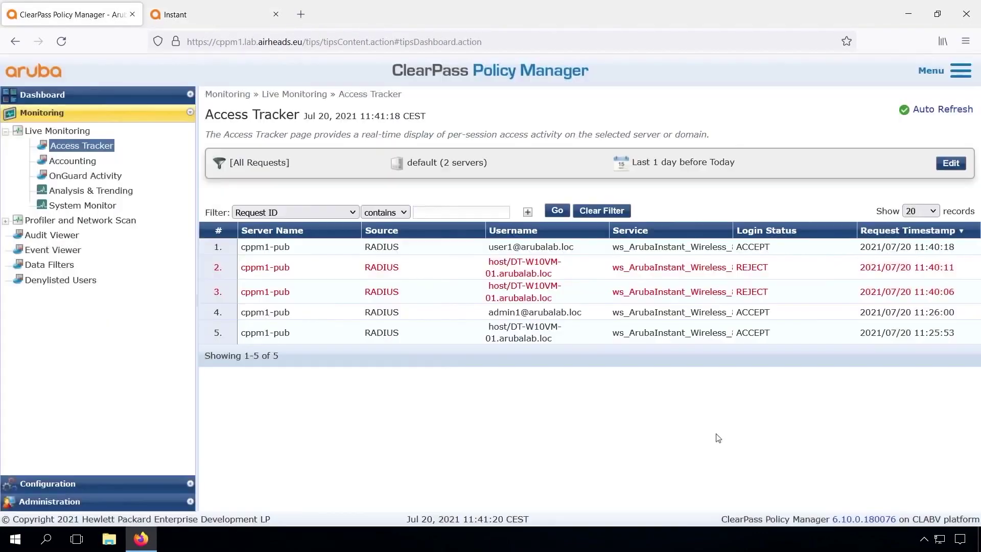
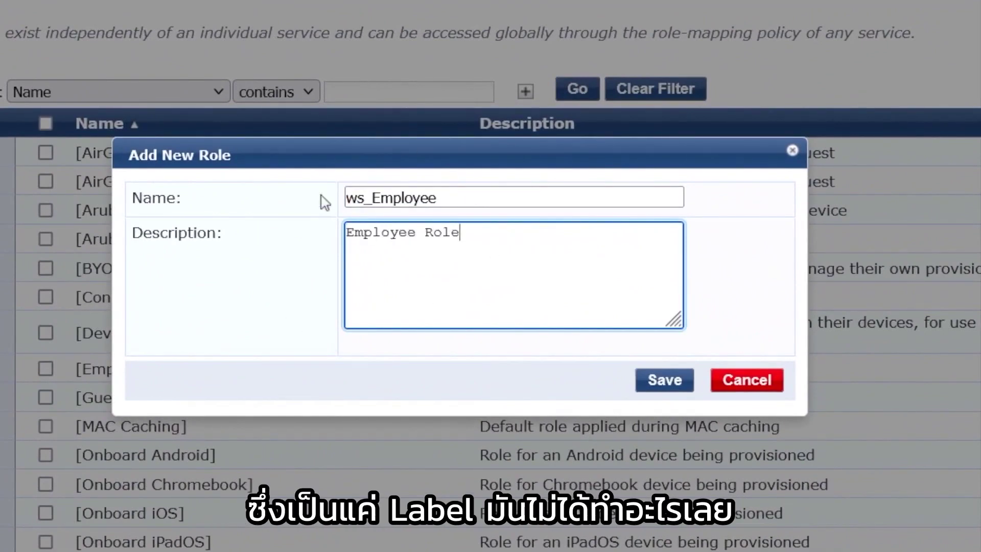
# Save ws_Employee, then add ws_Contractor ('Contractor Role') and ws_Helpdesk ('Helpdesk Role')
pyautogui.click(664, 388)
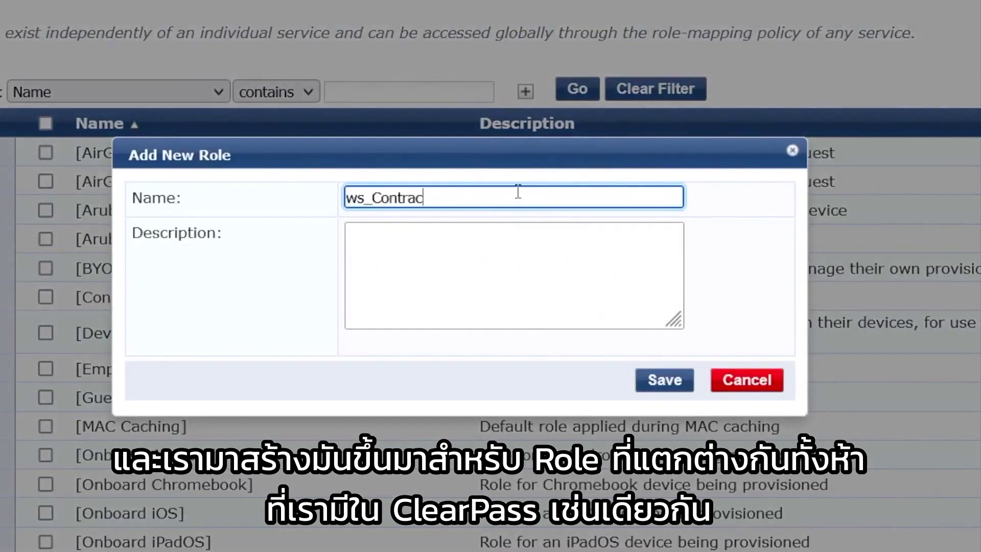
pyautogui.write('tor')
pyautogui.press('Tab')
pyautogui.write('Contractor Role')
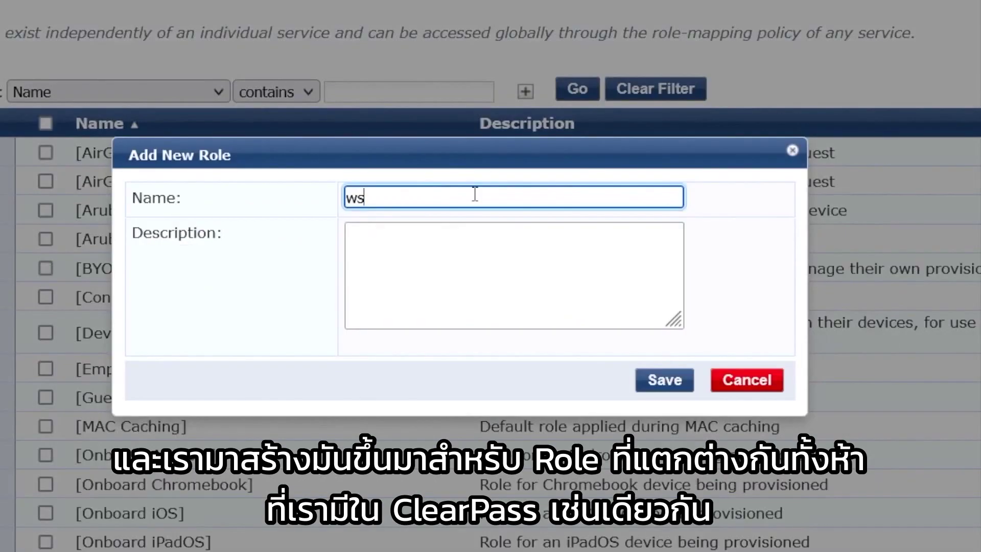
pyautogui.write('_Helpdesk')
pyautogui.press('Tab')
pyautogui.write('Helpdesk Role')
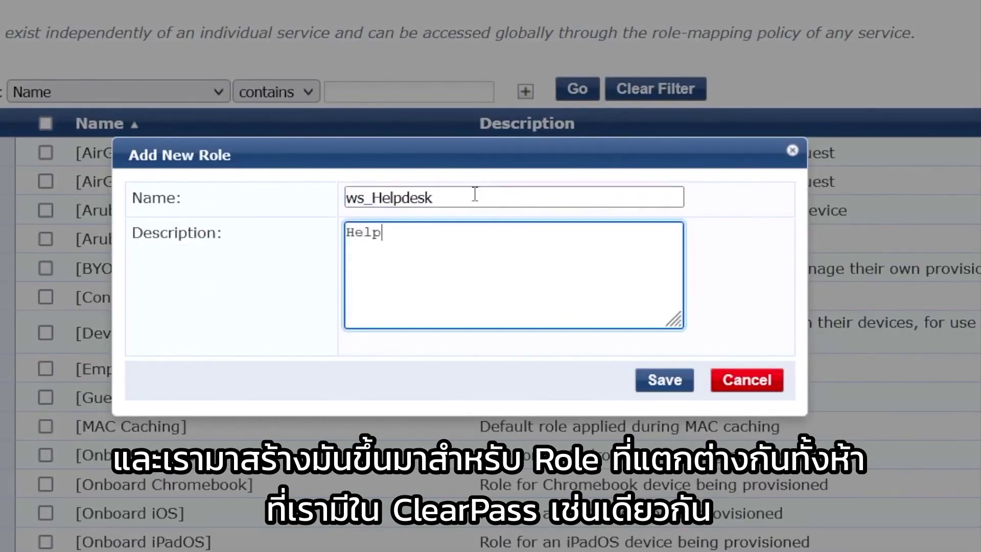
# Add the ws_Admin role and filter the roles list by 'ws_'
pyautogui.press('Tab')
pyautogui.write('Admin')
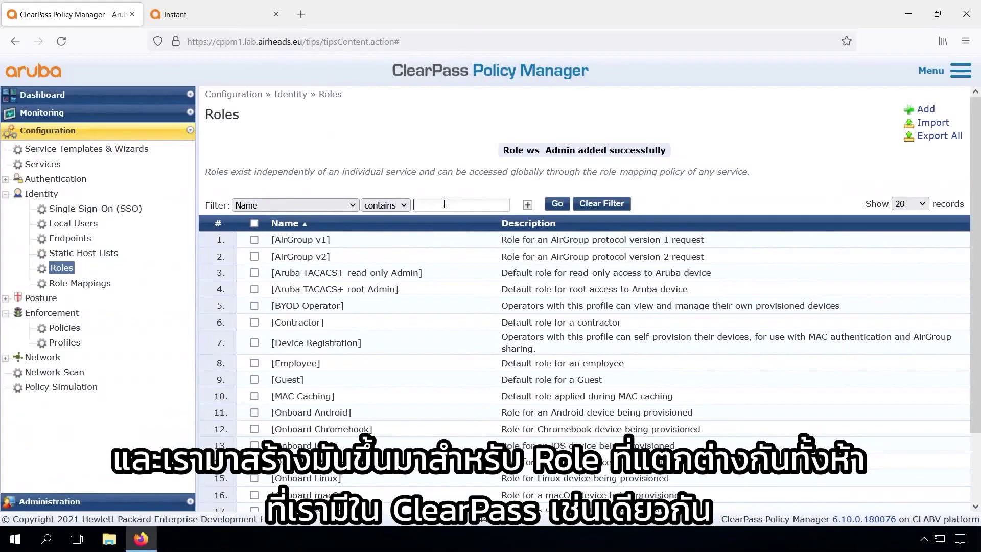
pyautogui.click(444, 204)
pyautogui.write('ws_')
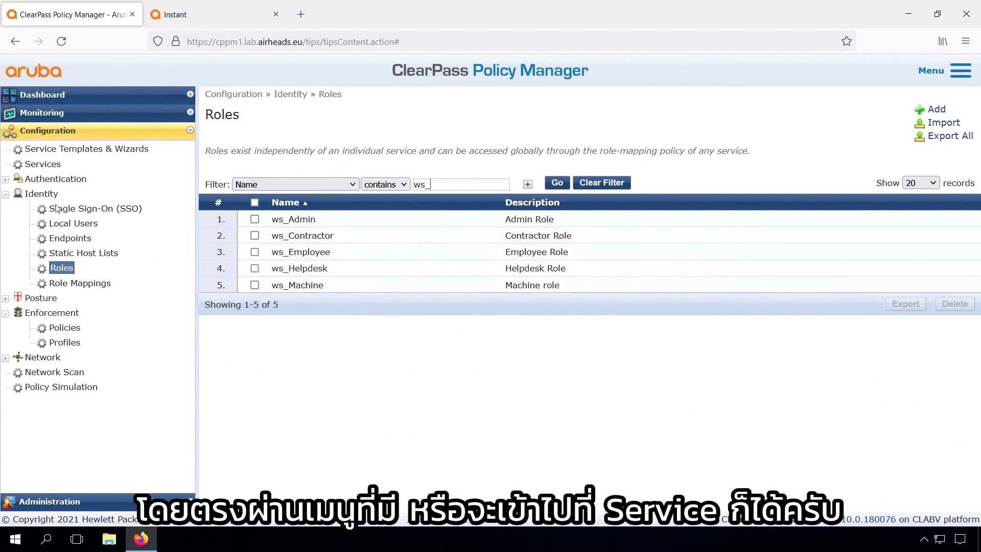
# Start a new role mapping policy from the ws_ArubaInstant_Wireless_802.1X service's Roles settings
pyautogui.click(76, 284)
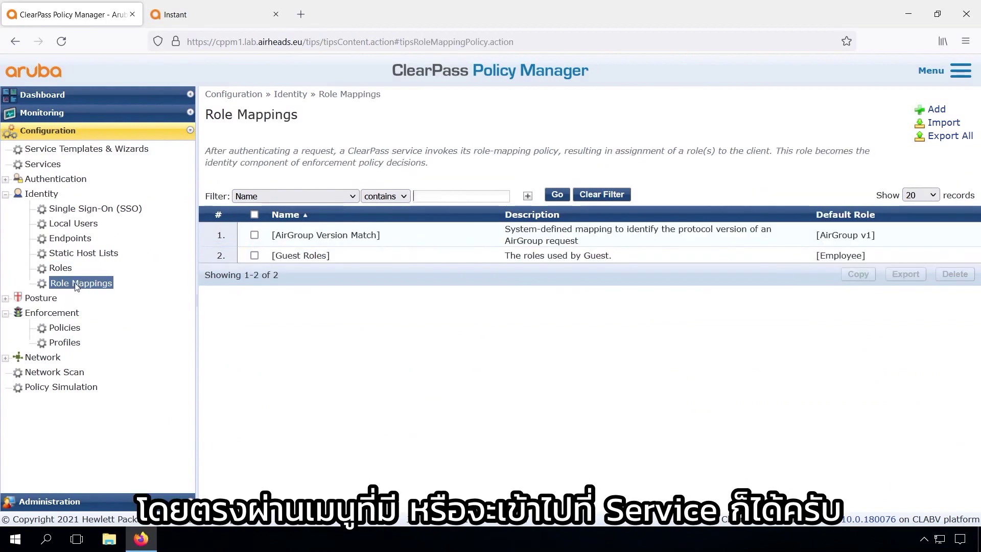
pyautogui.click(44, 165)
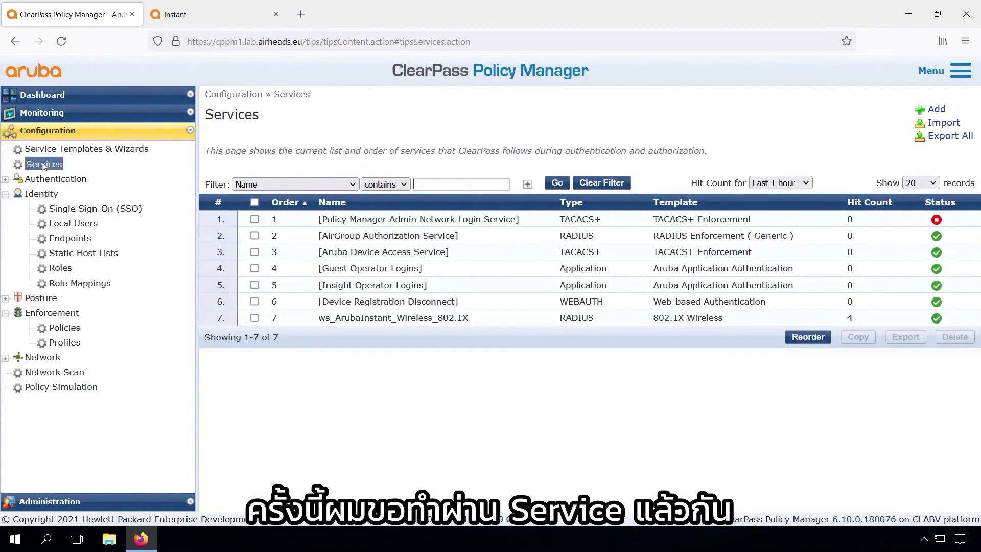
pyautogui.click(390, 318)
pyautogui.click(407, 136)
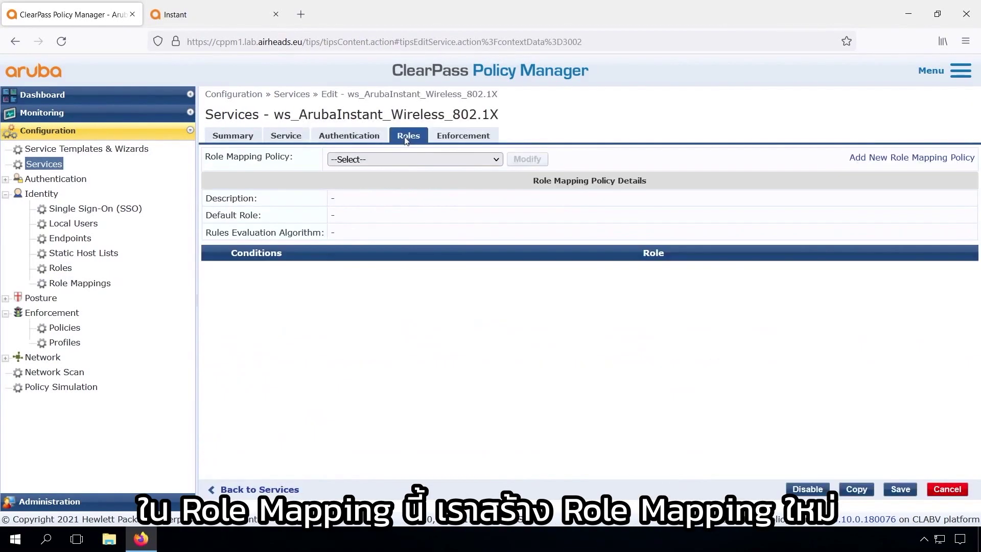
pyautogui.click(891, 158)
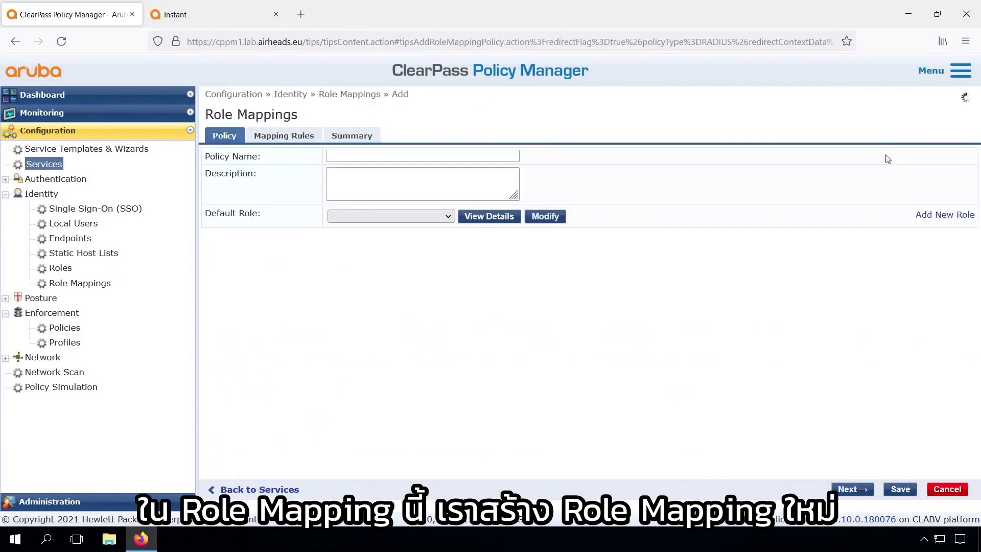
# Name the policy ws_Identity_Rolemapping_1X with description 'Role mapping for AD Users'
pyautogui.click(401, 155)
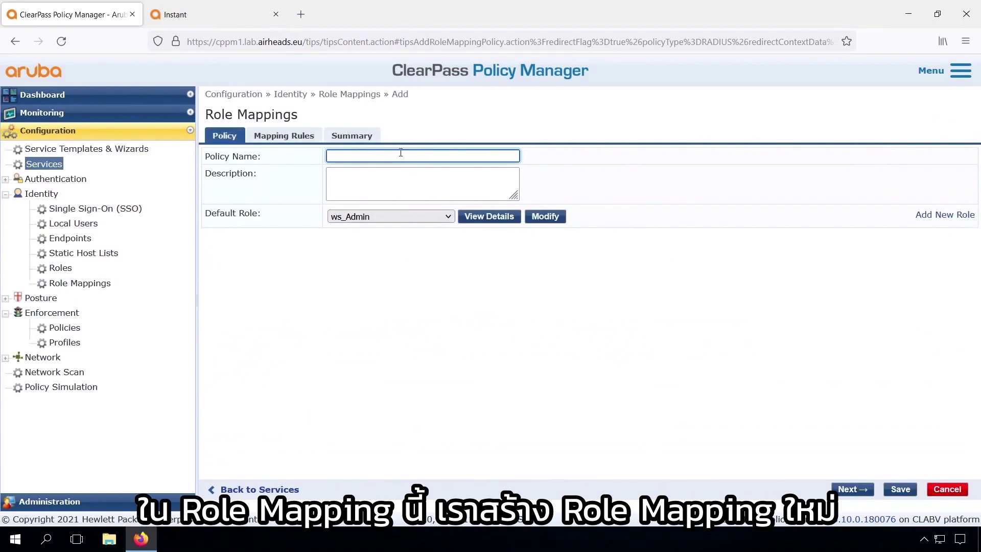
pyautogui.write('ws')
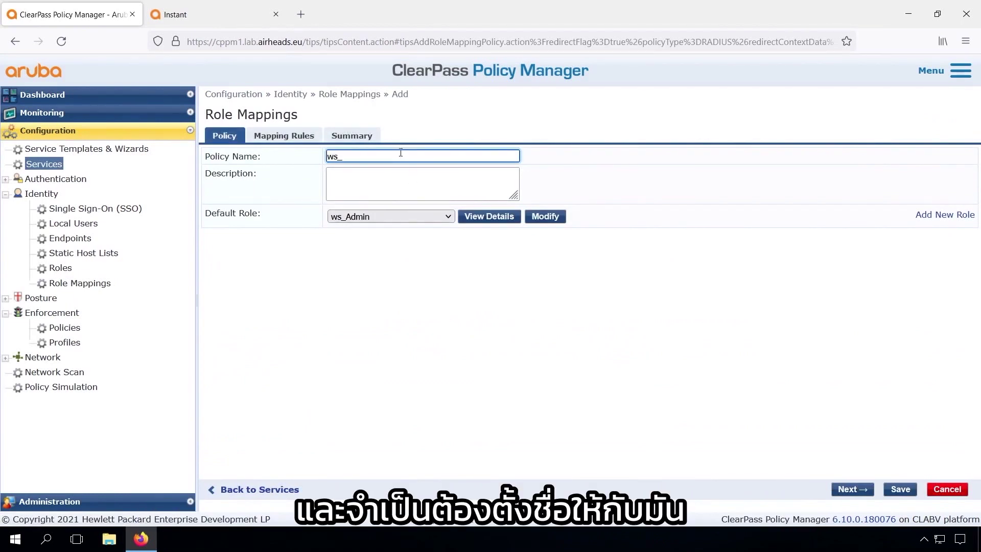
pyautogui.write('_A')
pyautogui.press('BackSpace')
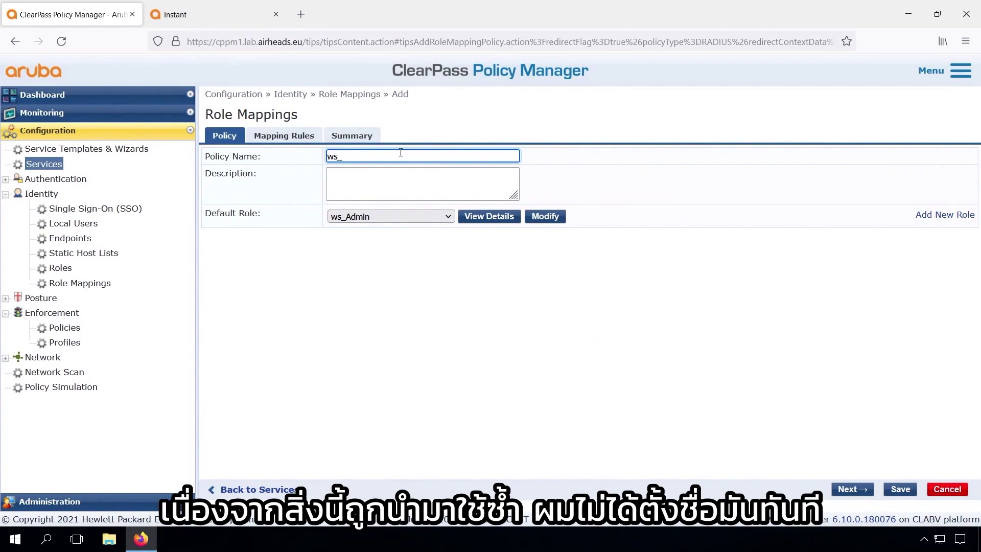
pyautogui.write('Identity_Rolemapping_1X')
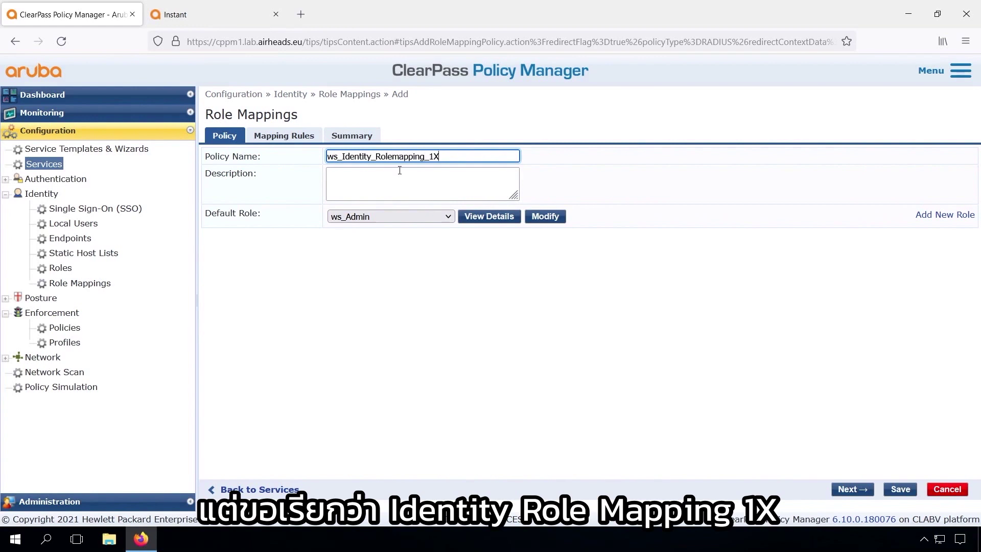
pyautogui.click(398, 179)
pyautogui.write('Role mapp')
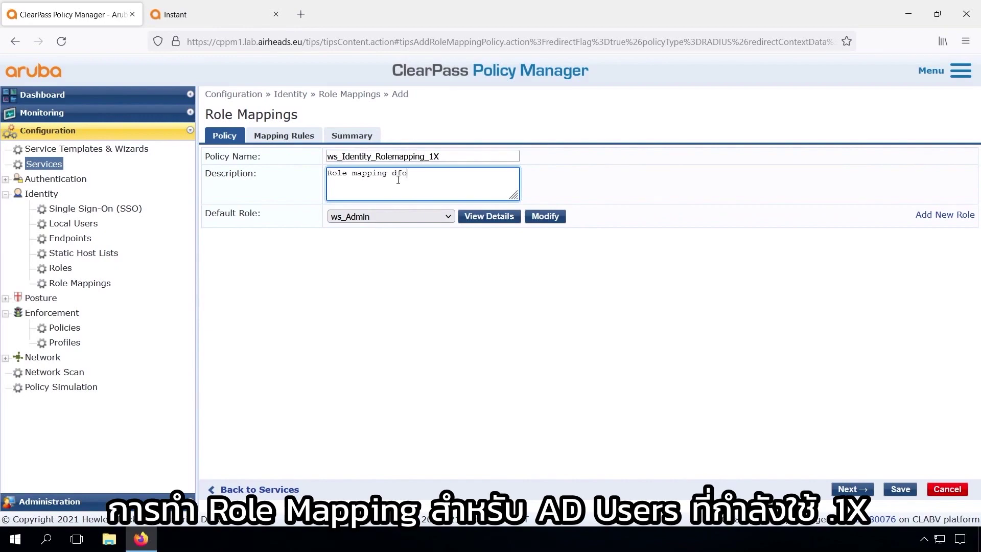
pyautogui.write('ing for AD Users and 1X')
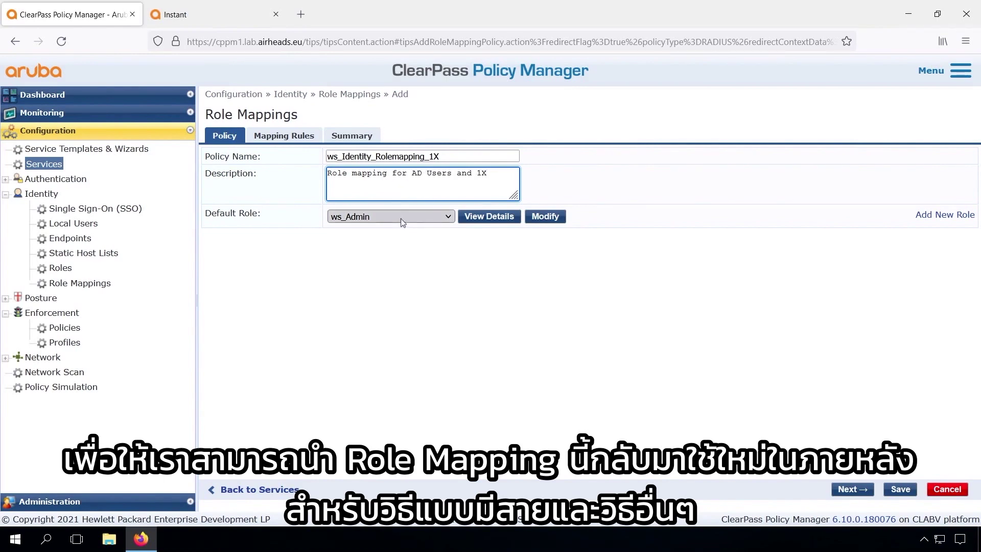
# Create a ws_NoRole role ('No Role (default)') and make it the default role
pyautogui.click(403, 219)
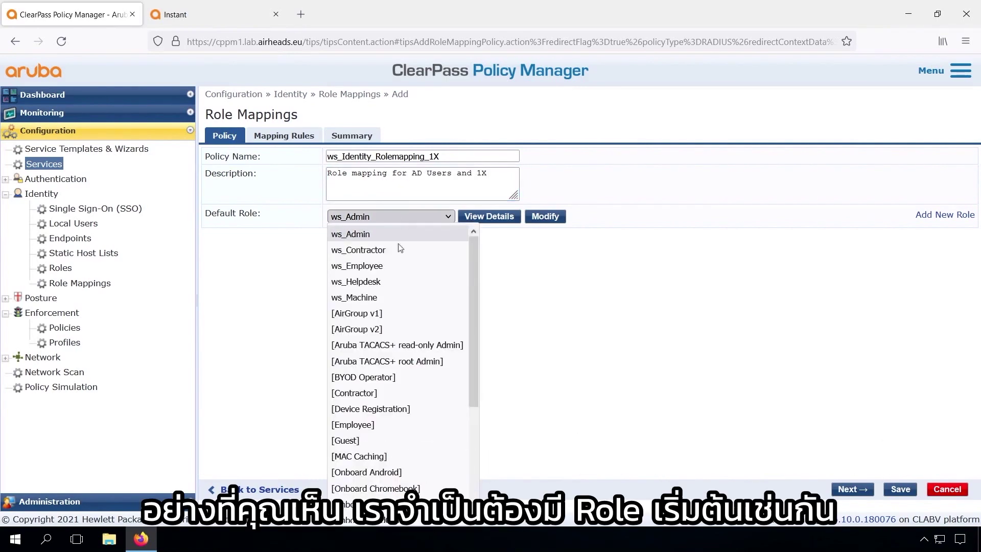
pyautogui.scroll(-3, 384, 496)
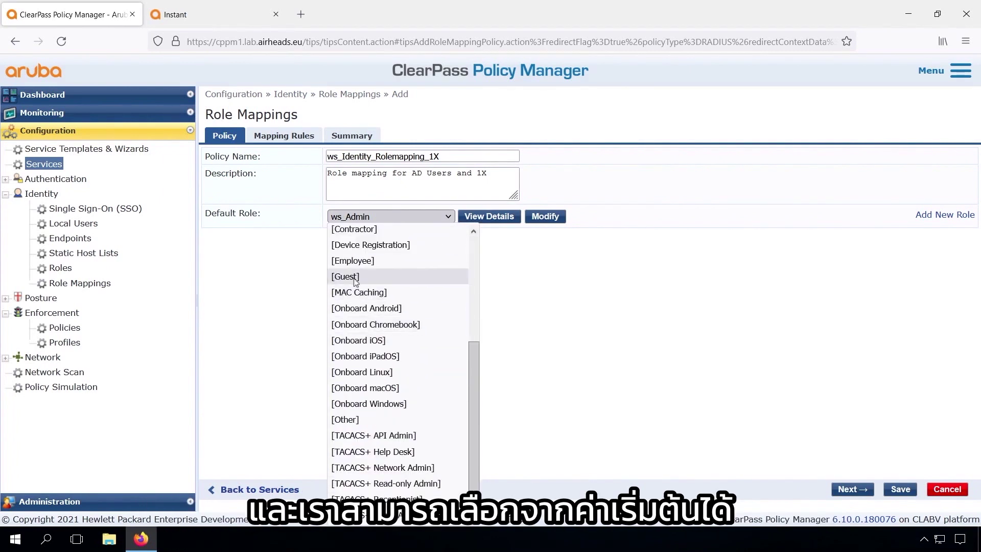
pyautogui.click(942, 215)
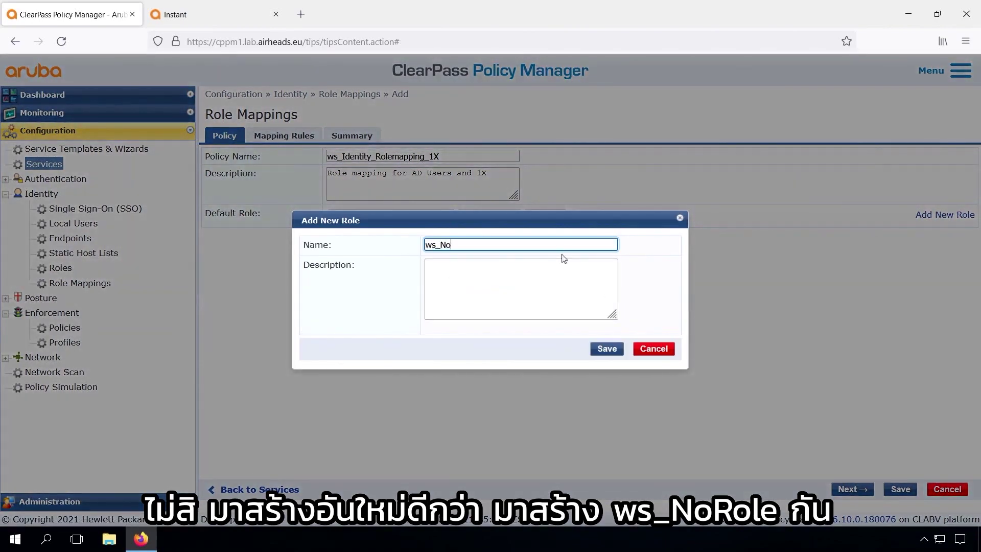
pyautogui.write('ws_NoRole')
pyautogui.press('Tab')
pyautogui.write('No Role (d')
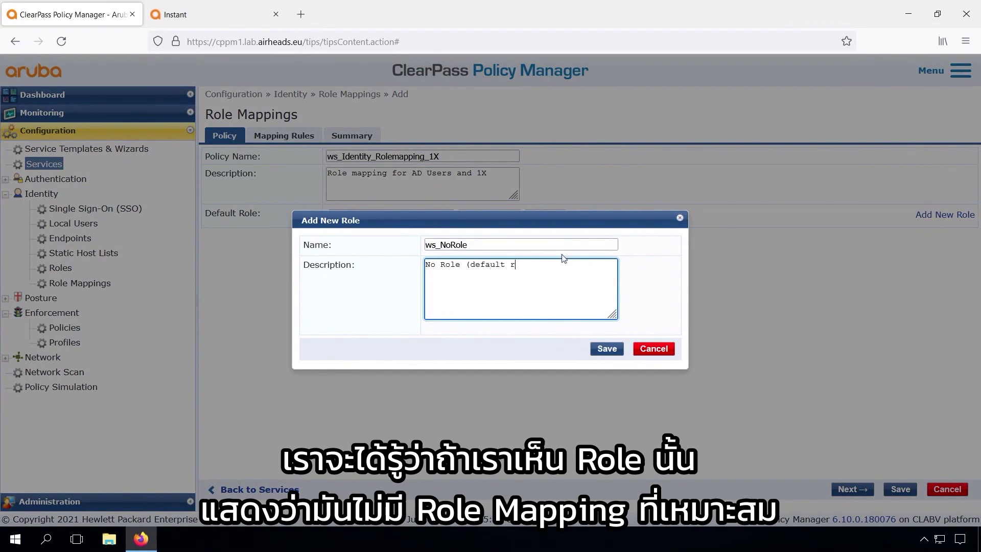
pyautogui.click(604, 348)
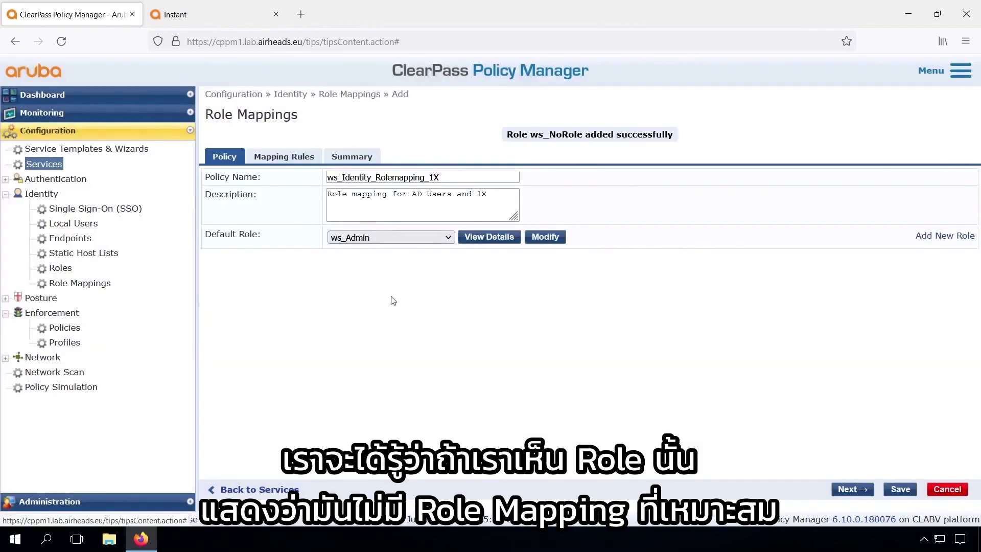
pyautogui.click(403, 238)
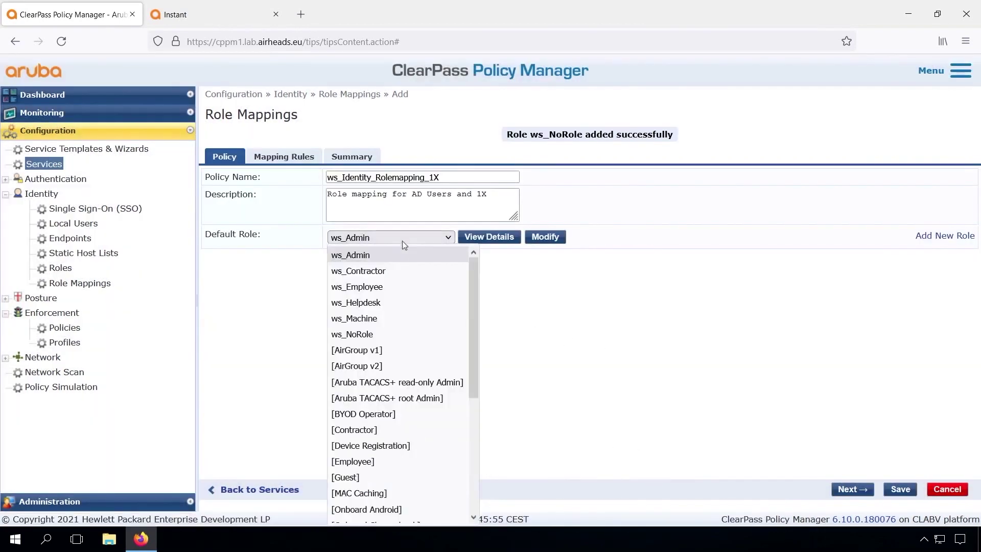
pyautogui.click(388, 334)
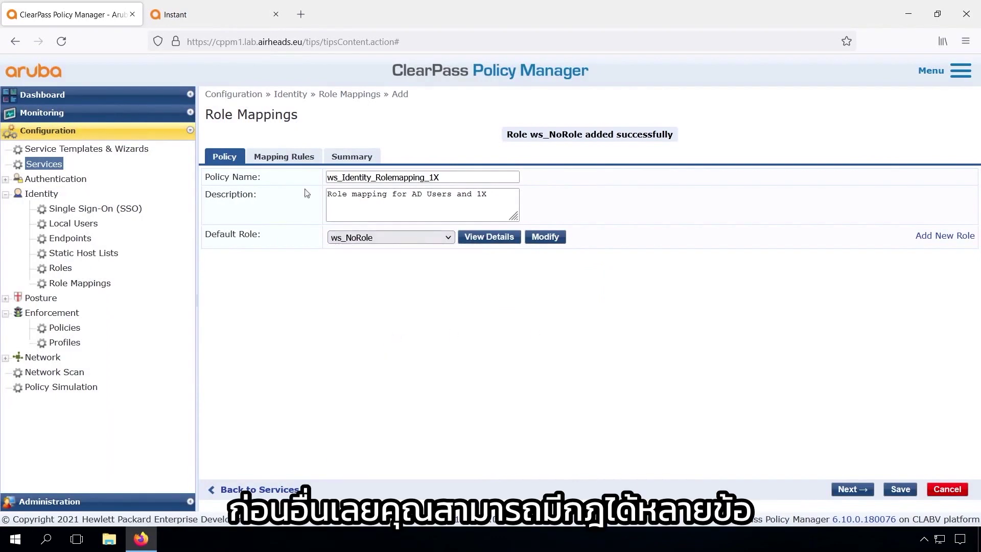
# Set the mapping rules evaluation to Select all matches and begin a new rule
pyautogui.click(284, 158)
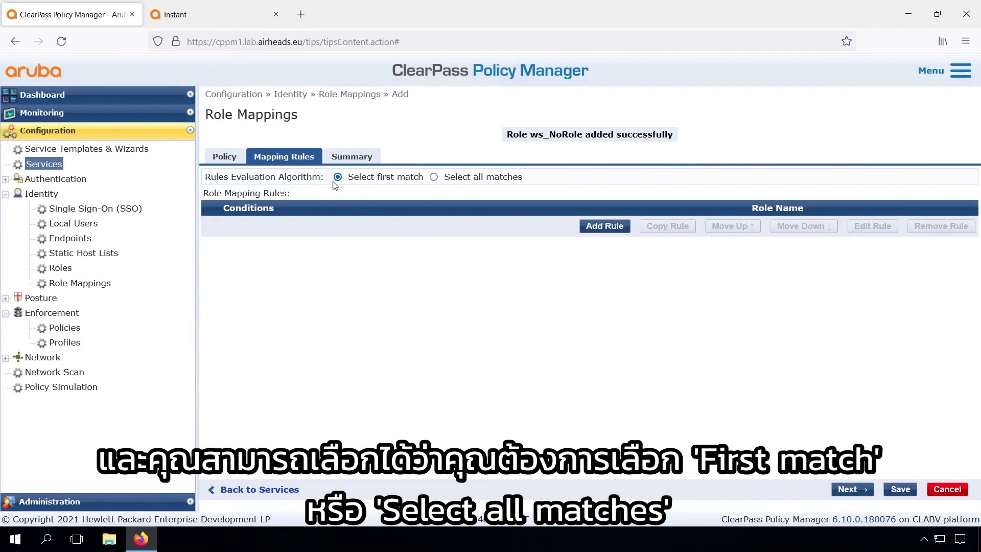
pyautogui.click(435, 178)
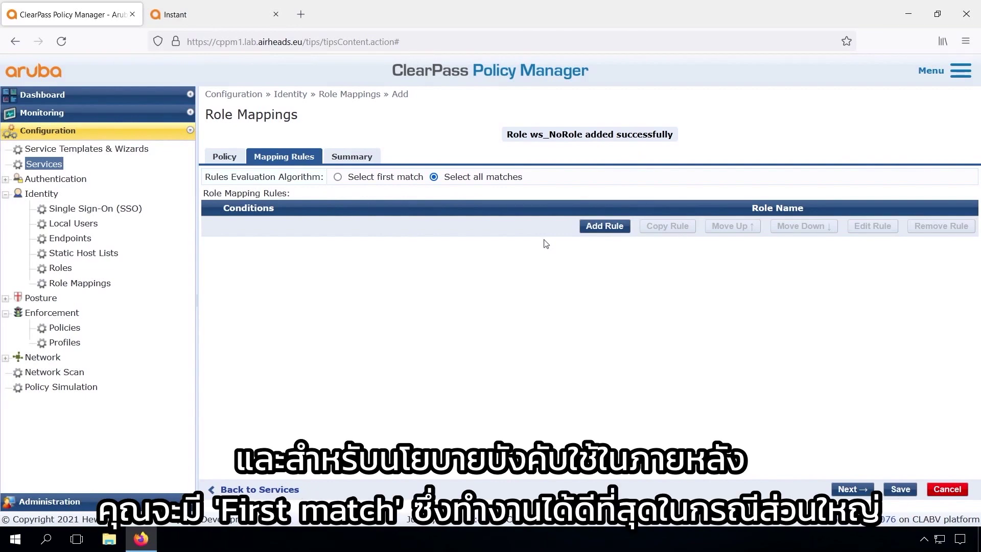
pyautogui.click(602, 229)
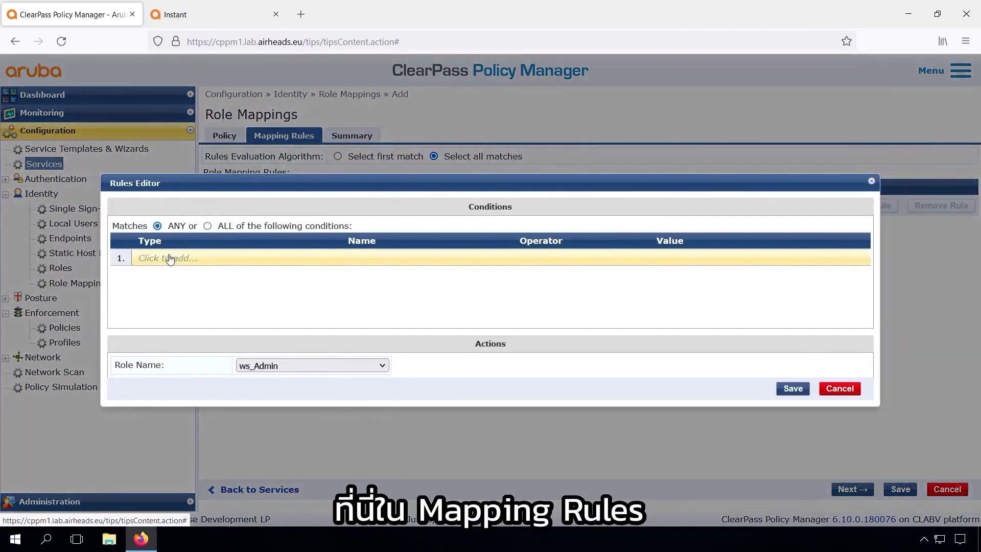
# Start a rule condition on Authorization:Arubalab AD Groups
pyautogui.click(170, 259)
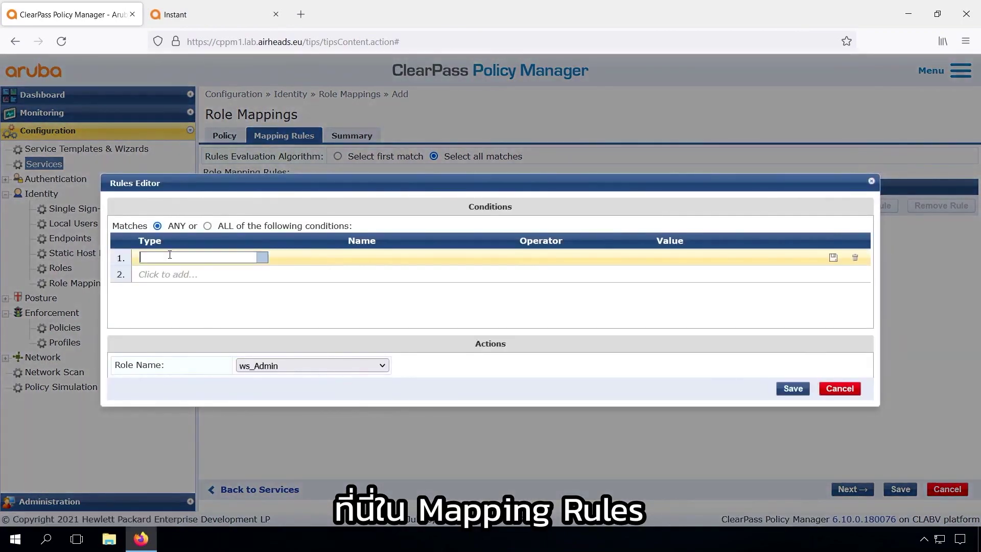
pyautogui.click(170, 255)
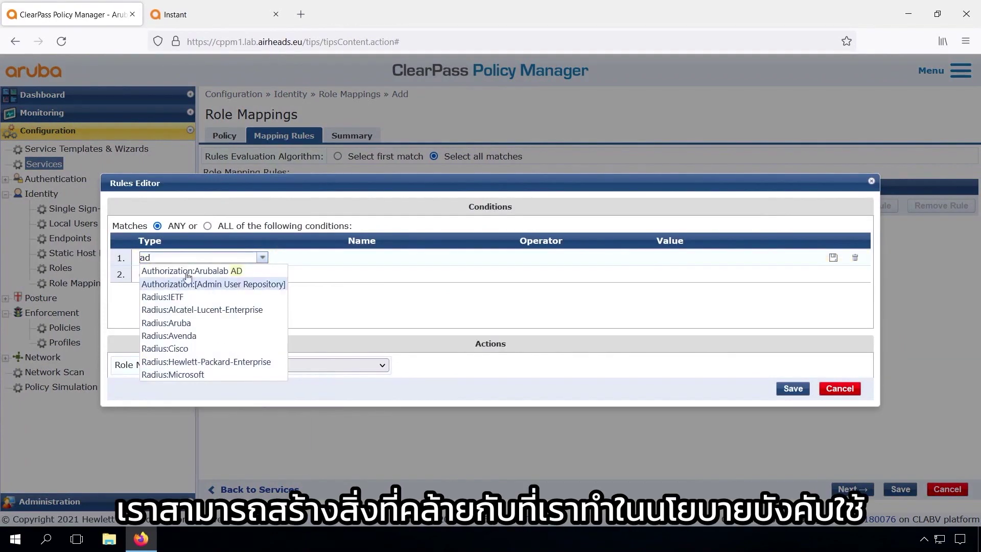
pyautogui.click(201, 267)
pyautogui.write('Gr')
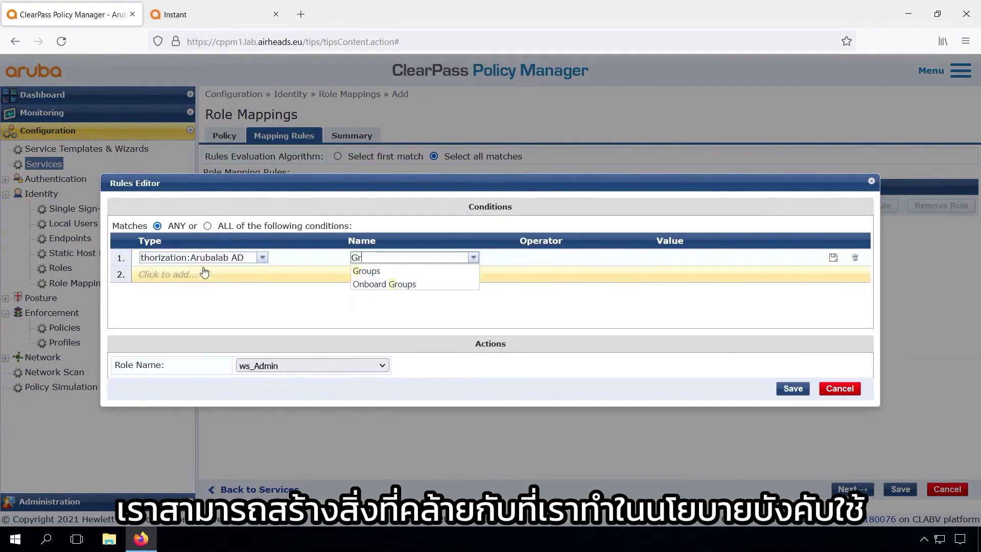
pyautogui.press('Down')
pyautogui.press('Return')
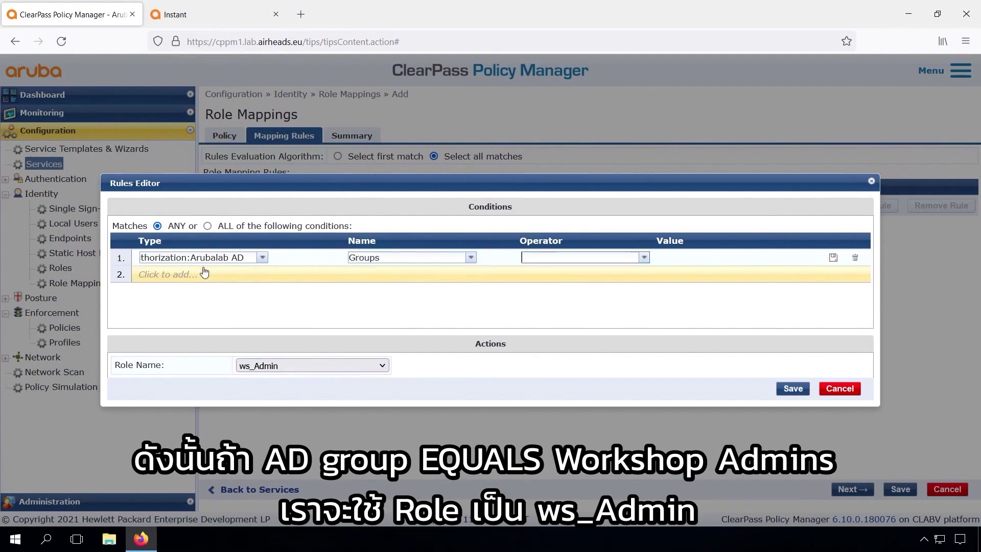
# Complete the condition as EQUALS Workshop Admins, save the ws_Admin rule, and search for Server Manager
pyautogui.write('eq')
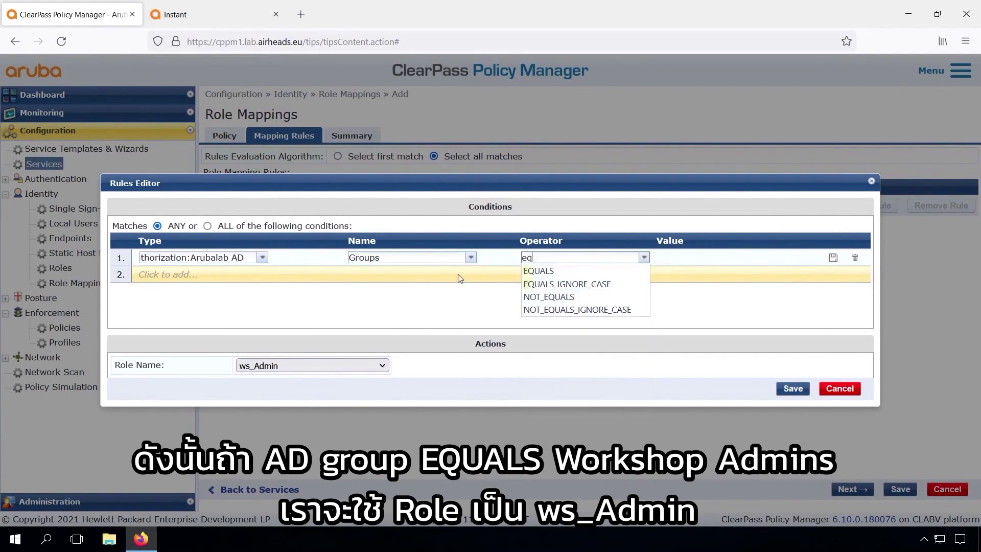
pyautogui.click(533, 272)
pyautogui.press('Tab')
pyautogui.write('Workshop Admins')
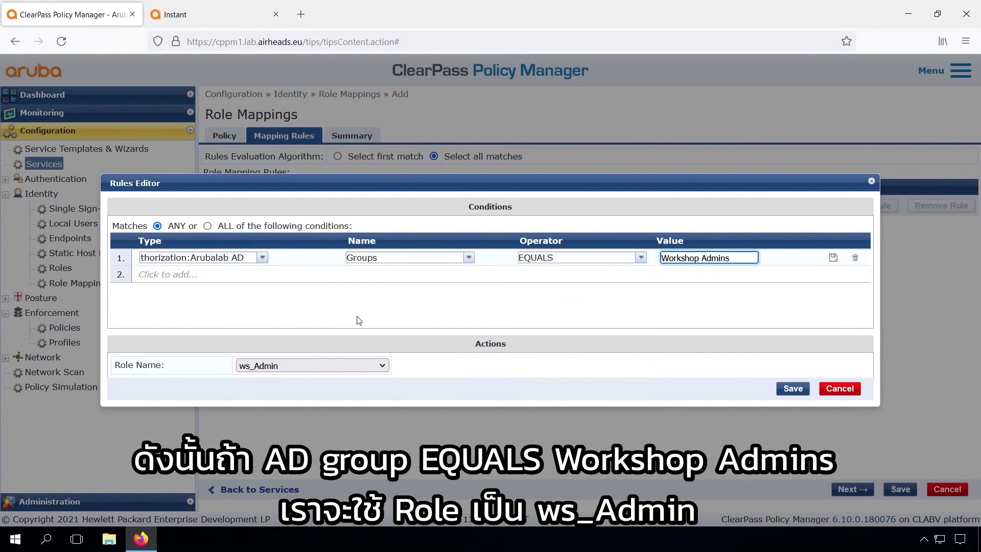
pyautogui.click(793, 388)
pyautogui.press('super')
pyautogui.write('serve')
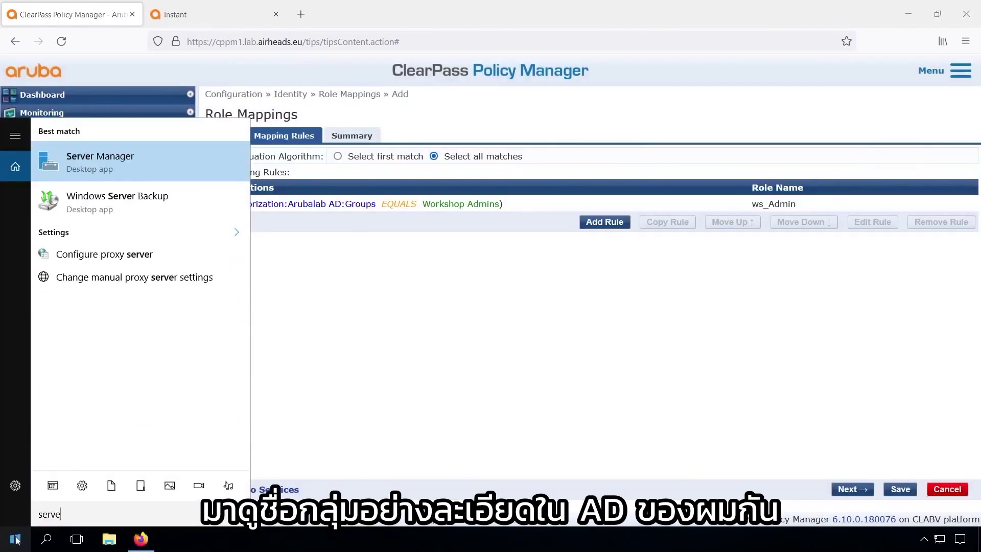
pyautogui.click(108, 161)
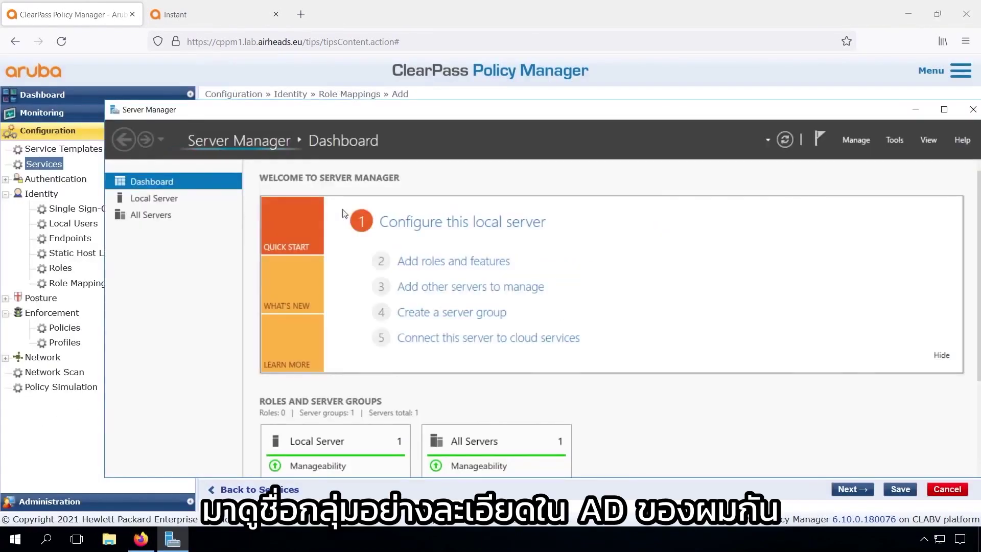
pyautogui.click(895, 140)
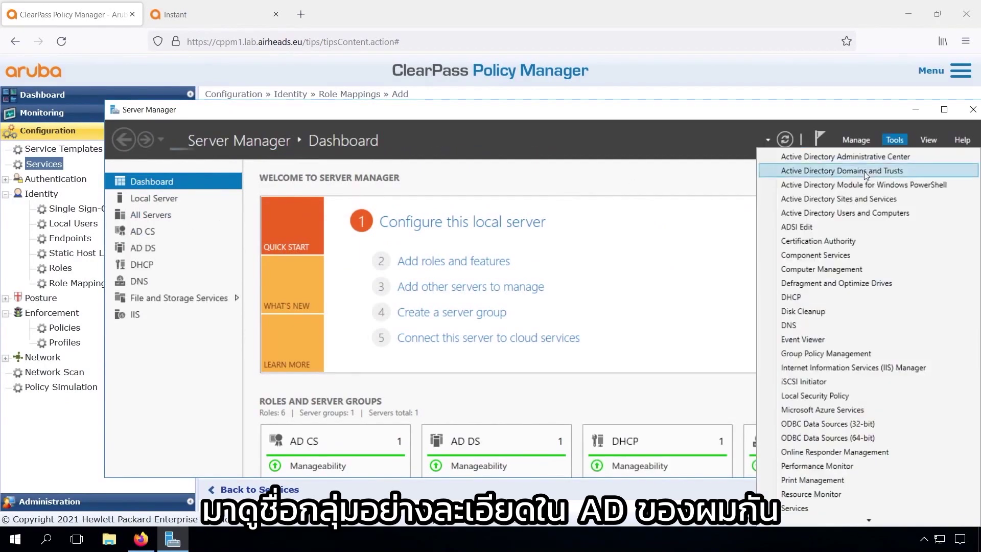
pyautogui.click(843, 218)
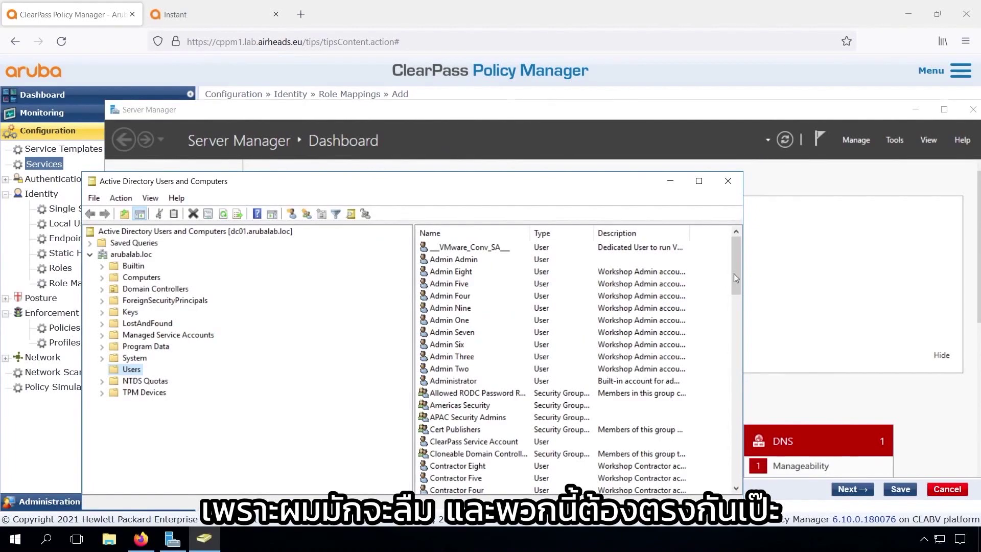
pyautogui.moveTo(735, 274); pyautogui.dragTo(746, 483)
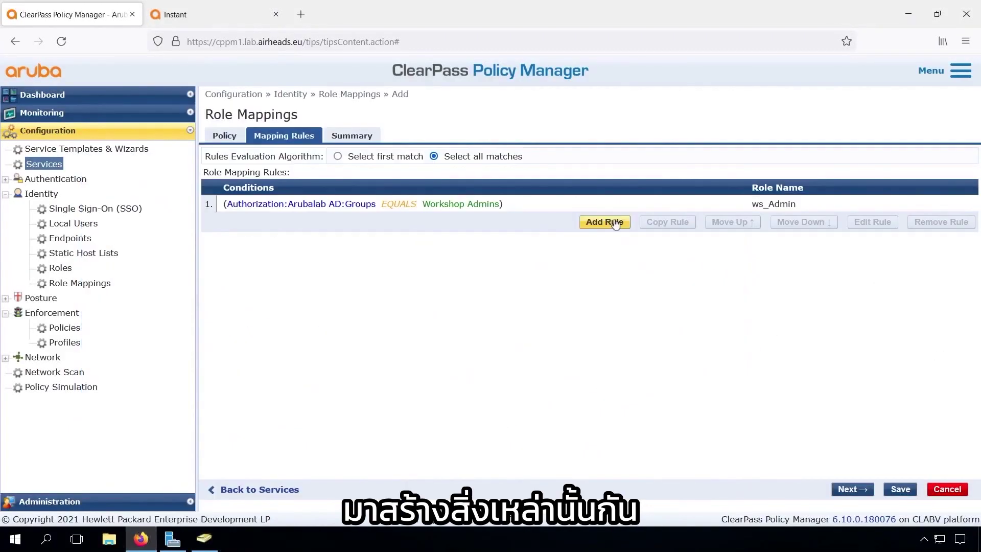
# Add a rule mapping Arubalab AD Groups EQUALS Workshop Contractors to ws_Contractor
pyautogui.click(604, 223)
pyautogui.click(172, 259)
pyautogui.write('Aut')
pyautogui.click(223, 268)
pyautogui.write('Grou')
pyautogui.press('Return')
pyautogui.write('EQ')
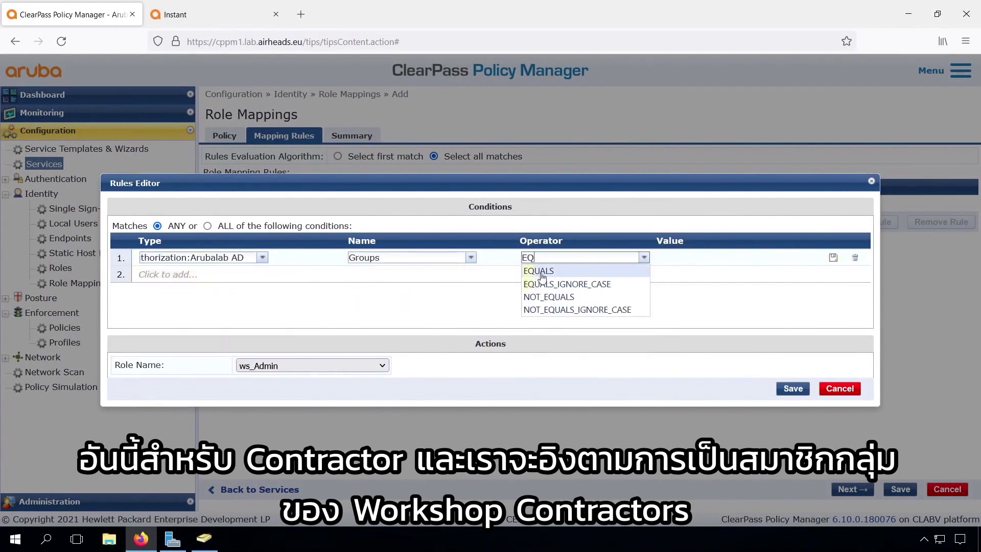
pyautogui.click(542, 274)
pyautogui.write('Workshop Contractors')
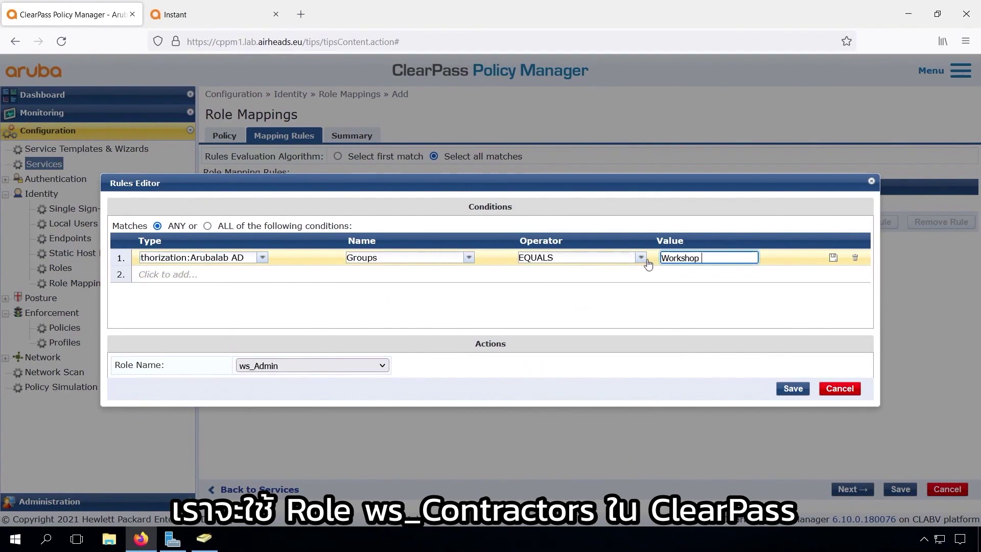
pyautogui.click(362, 365)
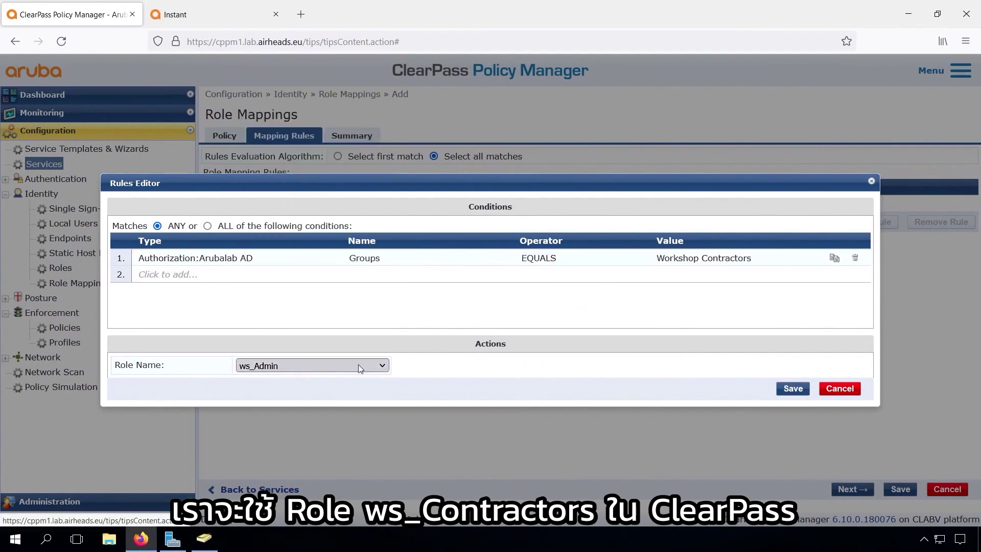
pyautogui.click(317, 78)
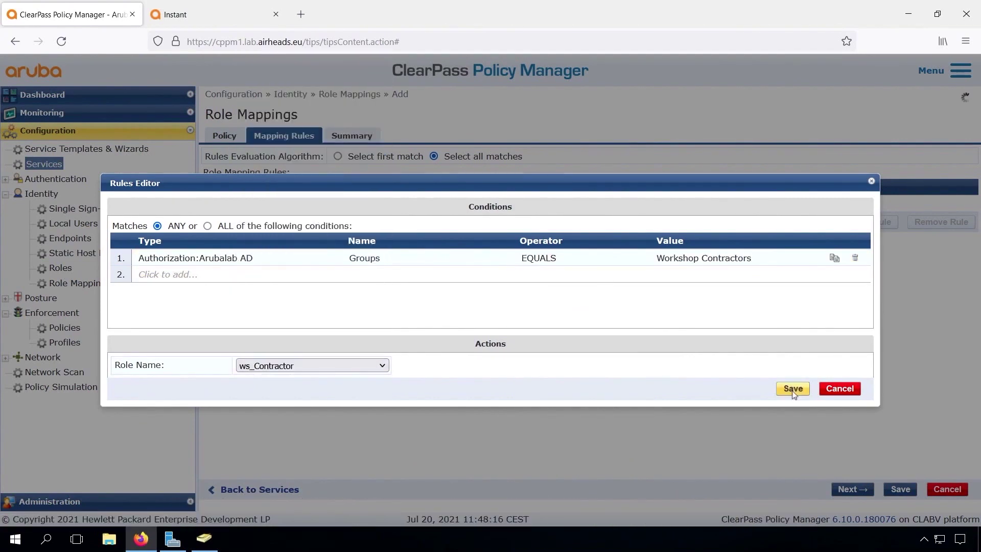
pyautogui.click(792, 388)
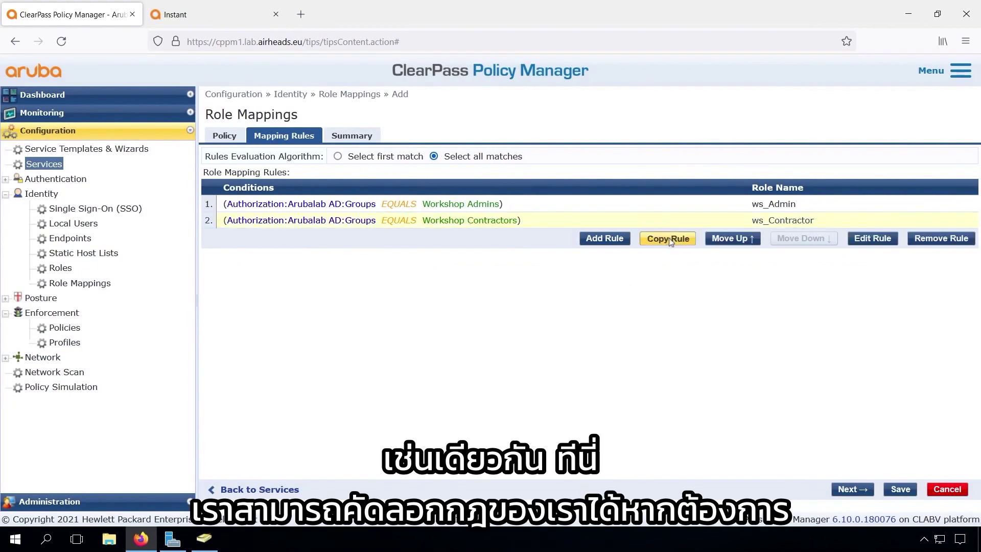
# Copy the Contractors rule three times and change one copy to Workshop Users → ws_Employee
pyautogui.click(667, 238)
pyautogui.click(667, 254)
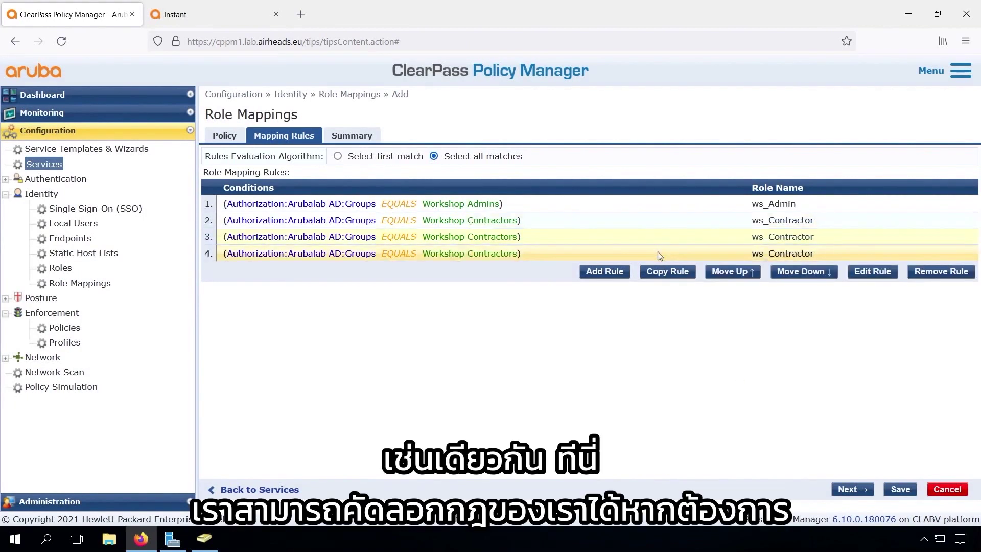
pyautogui.click(668, 271)
pyautogui.click(481, 253)
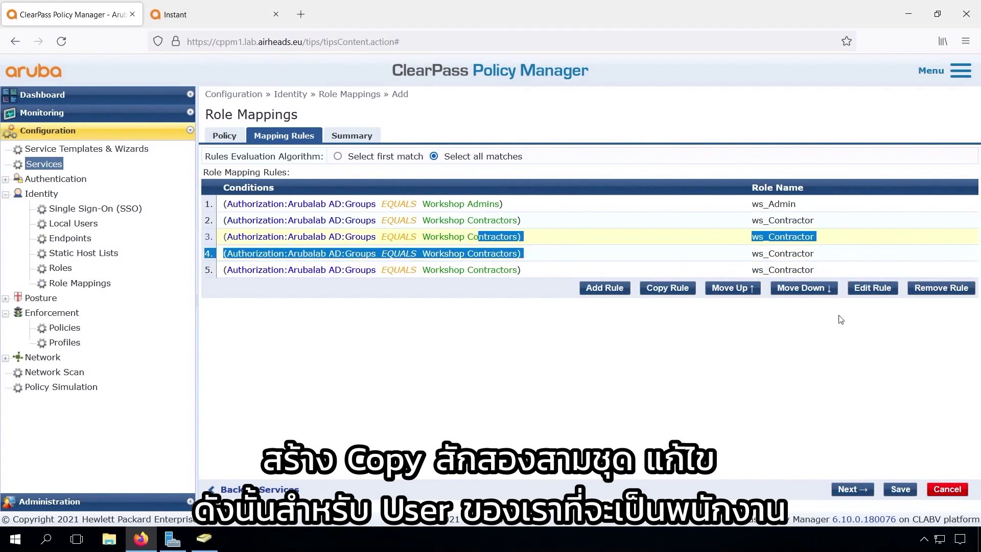
pyautogui.click(872, 288)
pyautogui.click(714, 258)
pyautogui.doubleClick(715, 258)
pyautogui.write('Users')
pyautogui.click(242, 364)
pyautogui.click(287, 98)
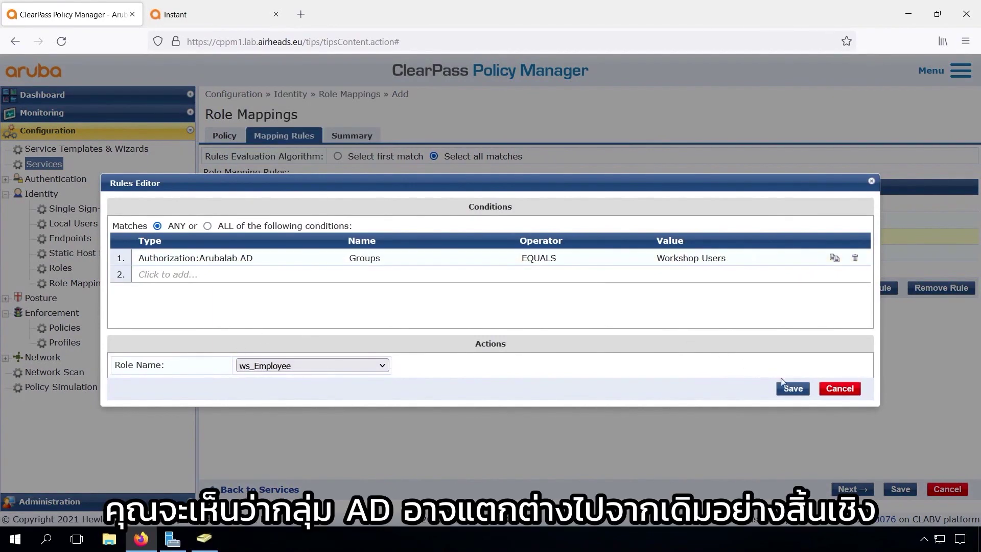
pyautogui.click(793, 389)
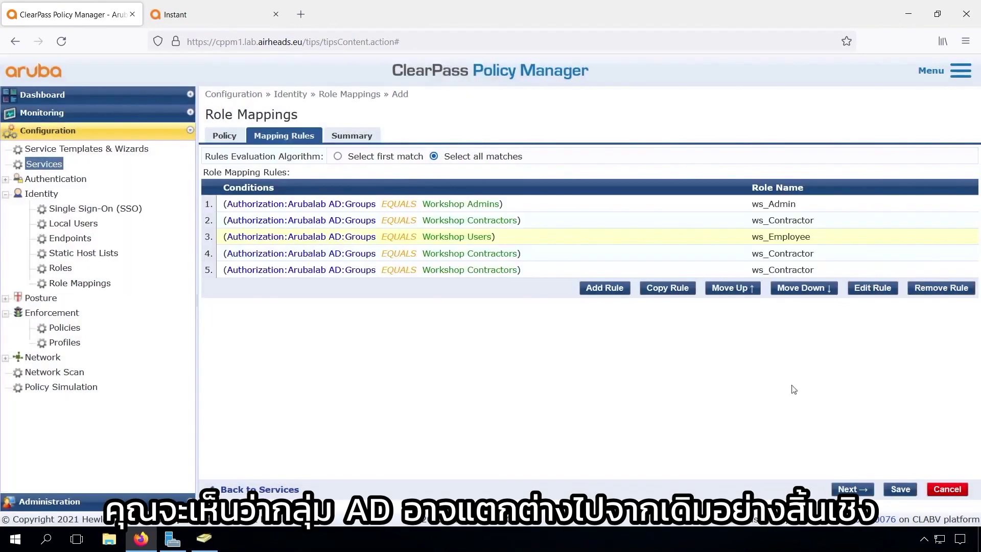
# Change another copy to Workshop Helpdesk → ws_Helpdesk
pyautogui.click(501, 256)
pyautogui.click(880, 289)
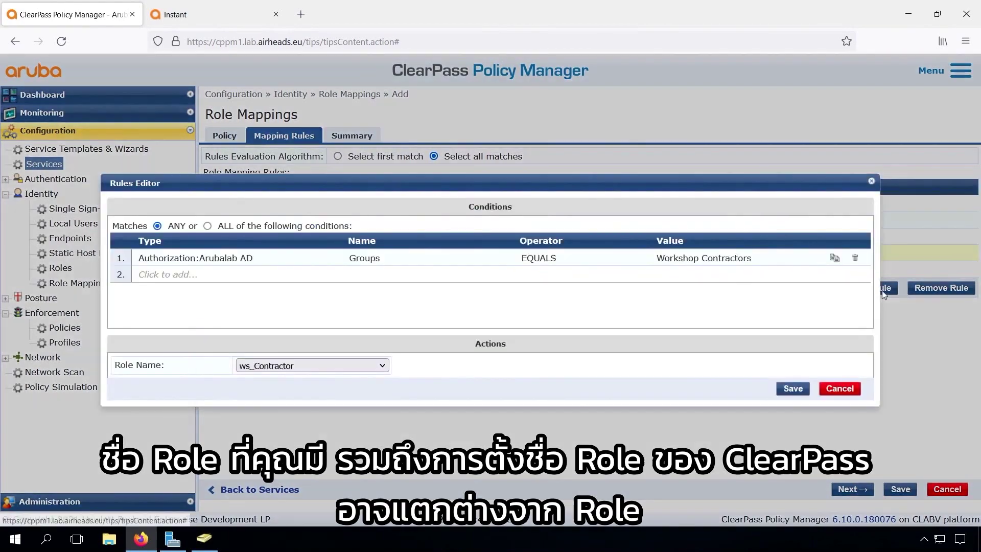
pyautogui.click(729, 261)
pyautogui.doubleClick(729, 258)
pyautogui.write('H')
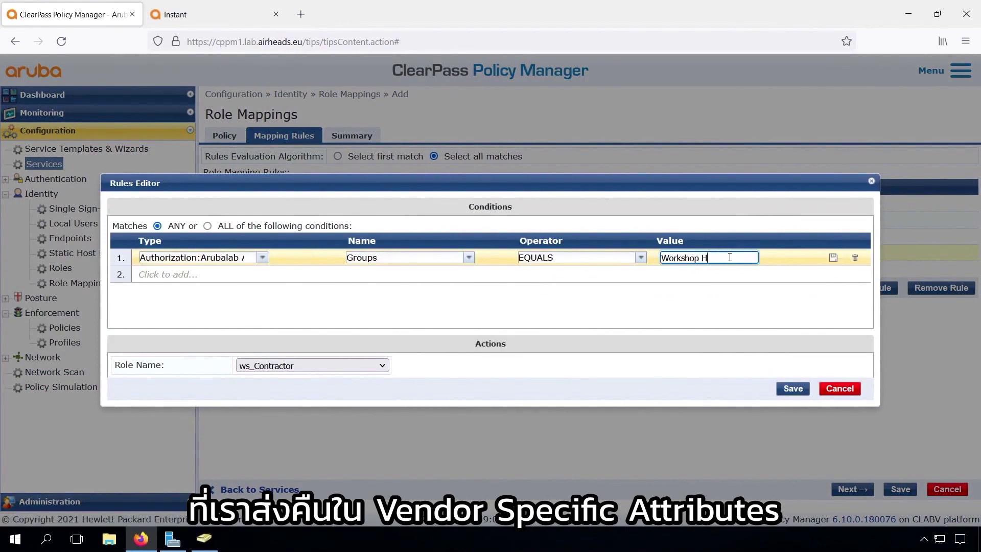
pyautogui.write('elpdesk')
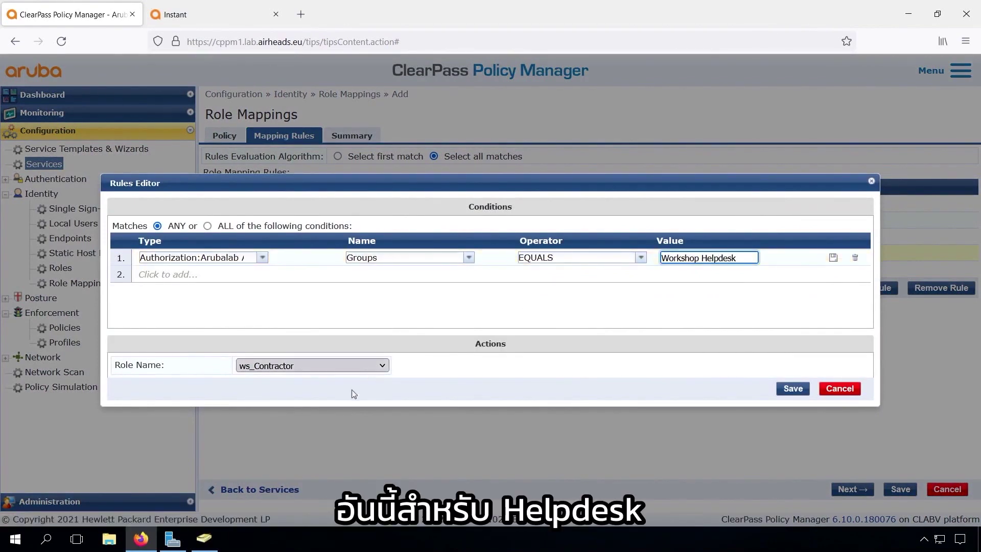
pyautogui.press('Return')
pyautogui.click(349, 367)
pyautogui.click(327, 335)
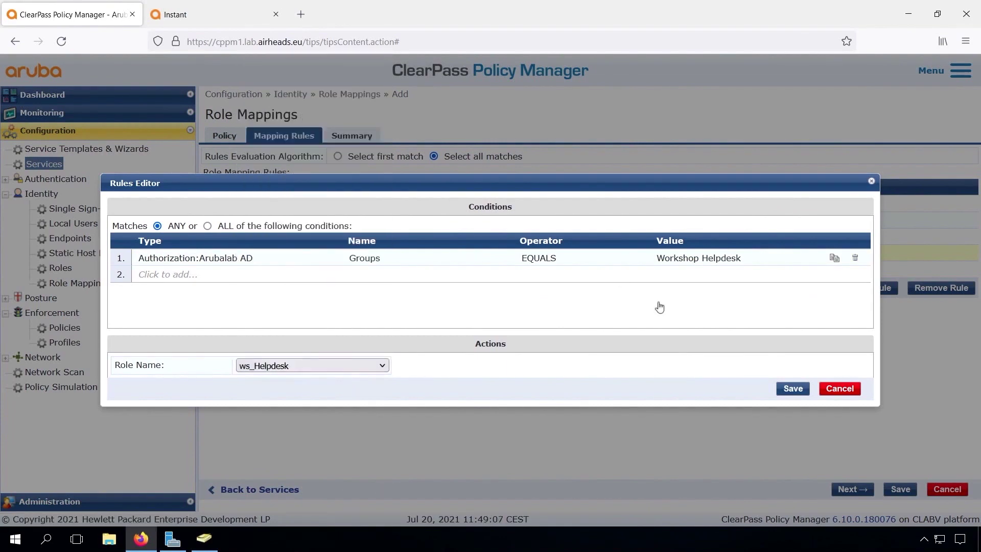
pyautogui.click(789, 389)
# Discard edits to the last copy and delete the leftover duplicate Contractors rule
pyautogui.click(828, 271)
pyautogui.click(870, 288)
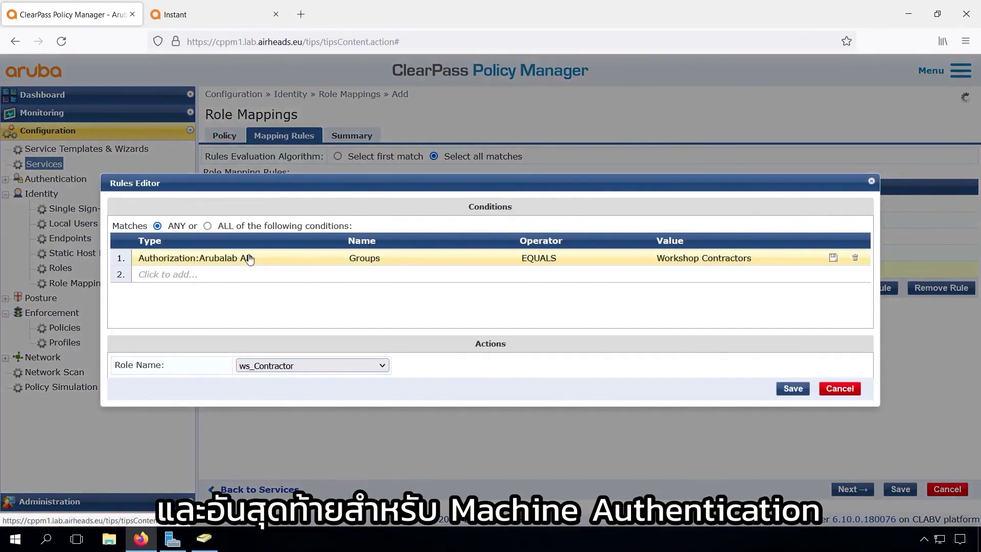
pyautogui.click(258, 257)
pyautogui.press('BackSpace')
pyautogui.write('Ro')
pyautogui.press('BackSpace')
pyautogui.press('BackSpace')
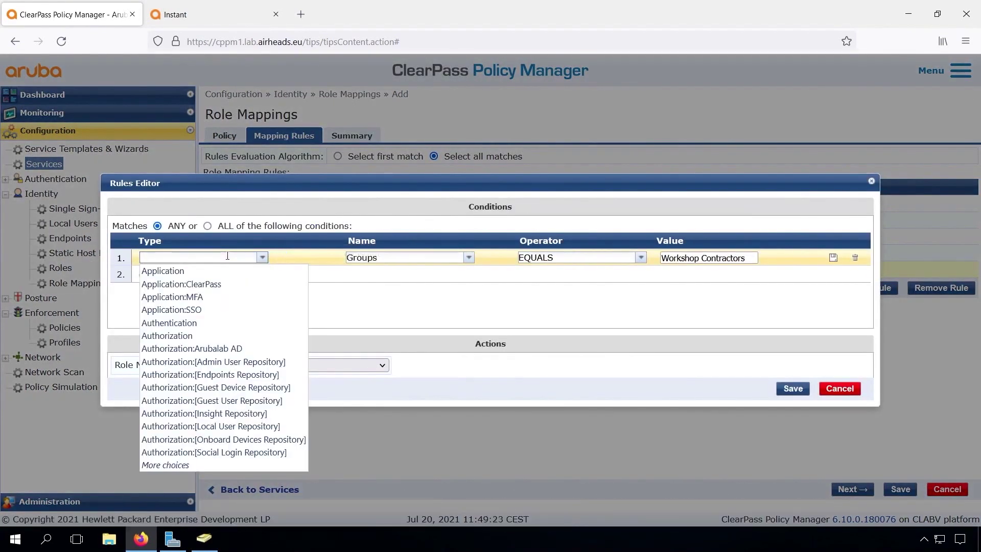
pyautogui.click(839, 389)
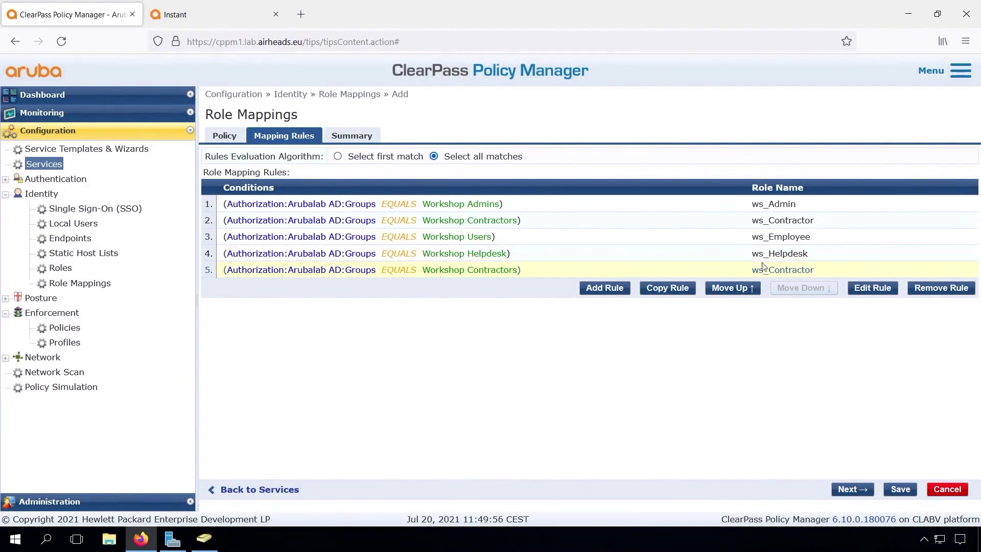
pyautogui.click(941, 287)
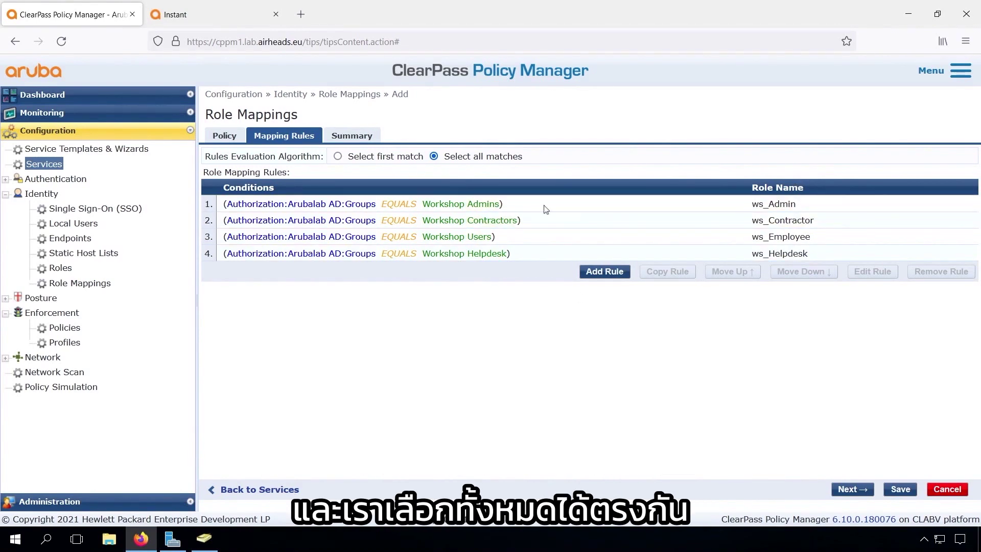
# Save ws_Identity_Rolemapping_1X and select it as the 802.1X service's role mapping policy
pyautogui.click(852, 489)
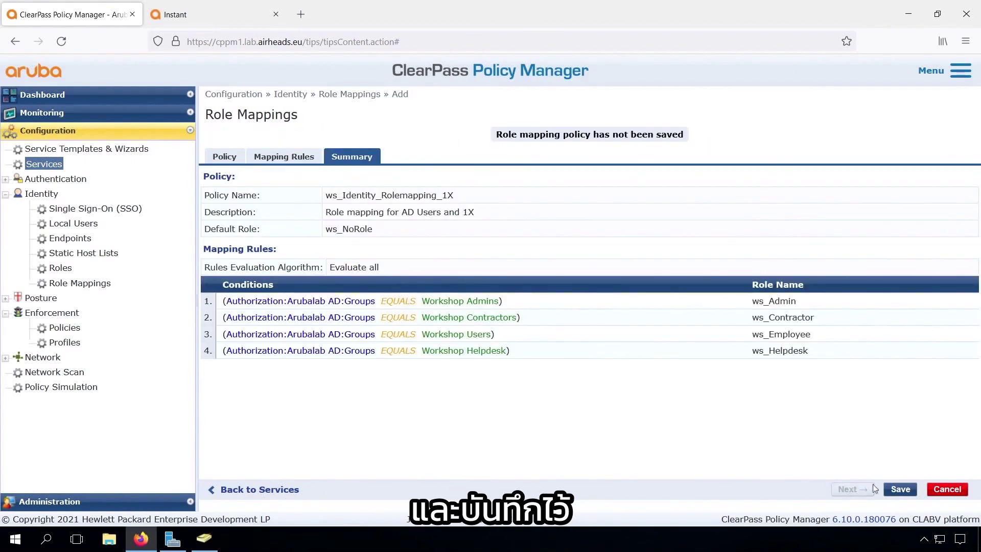
pyautogui.click(901, 489)
pyautogui.click(457, 180)
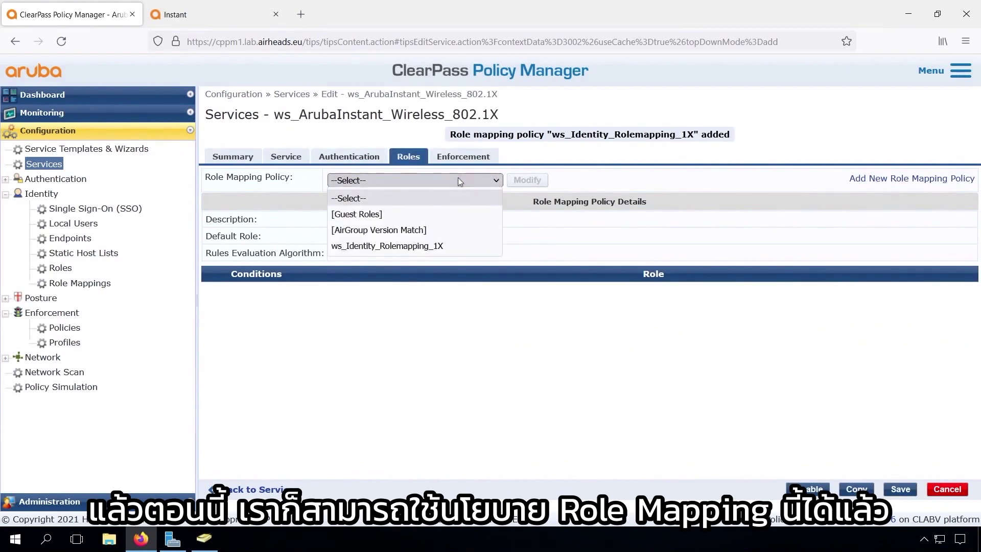
pyautogui.click(421, 246)
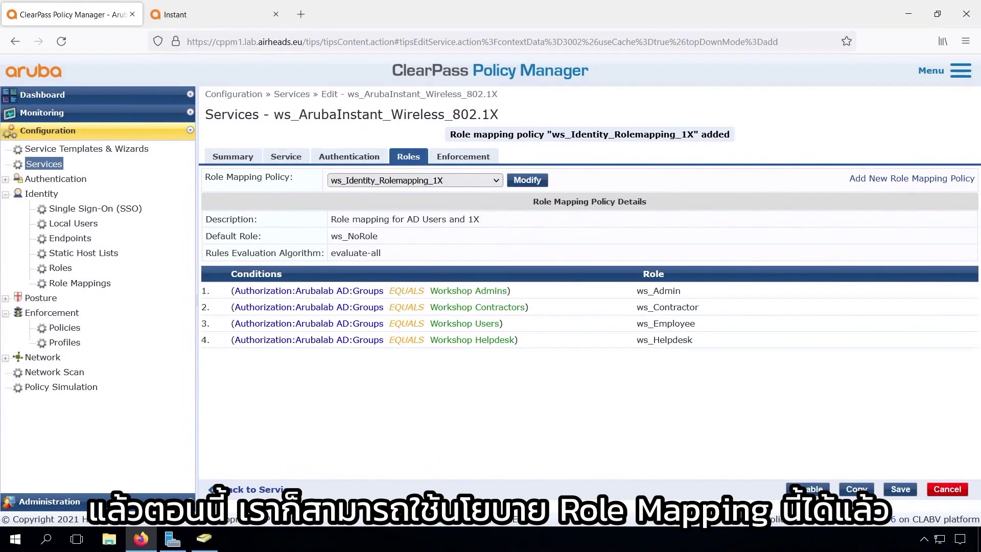
pyautogui.click(466, 158)
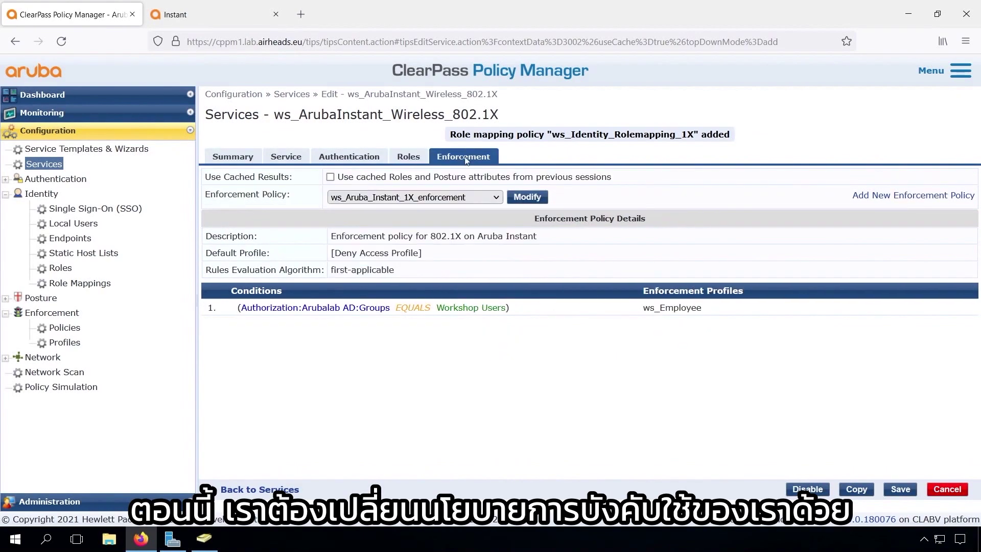
# Open the Workshop Users rule in the ws_Aruba_Instant_1X_enforcement policy for editing
pyautogui.click(527, 197)
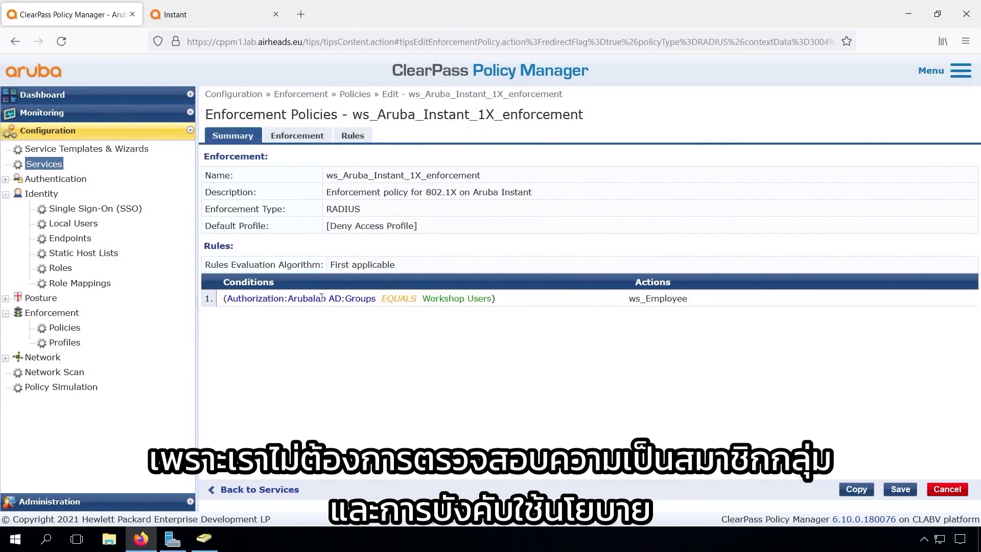
pyautogui.click(353, 137)
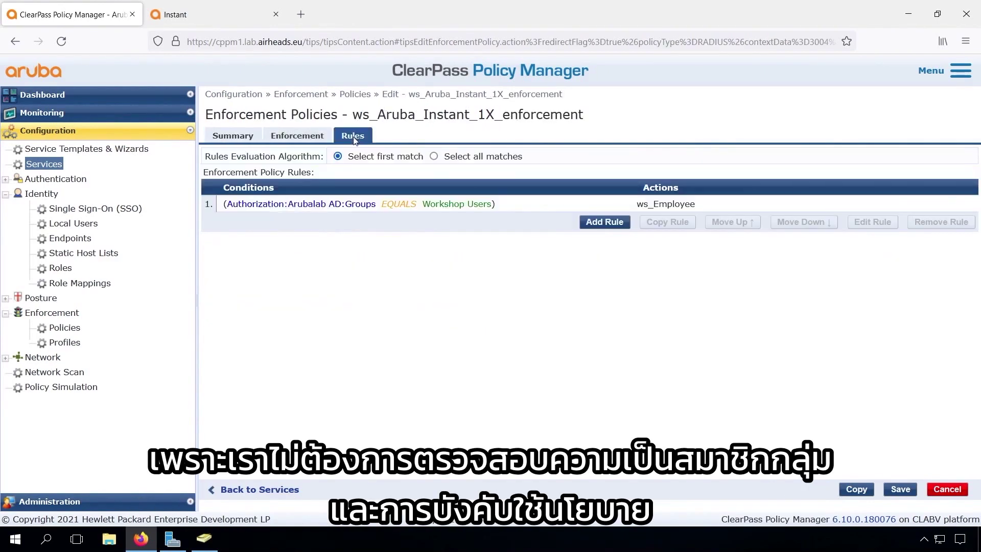
pyautogui.click(338, 204)
pyautogui.click(872, 222)
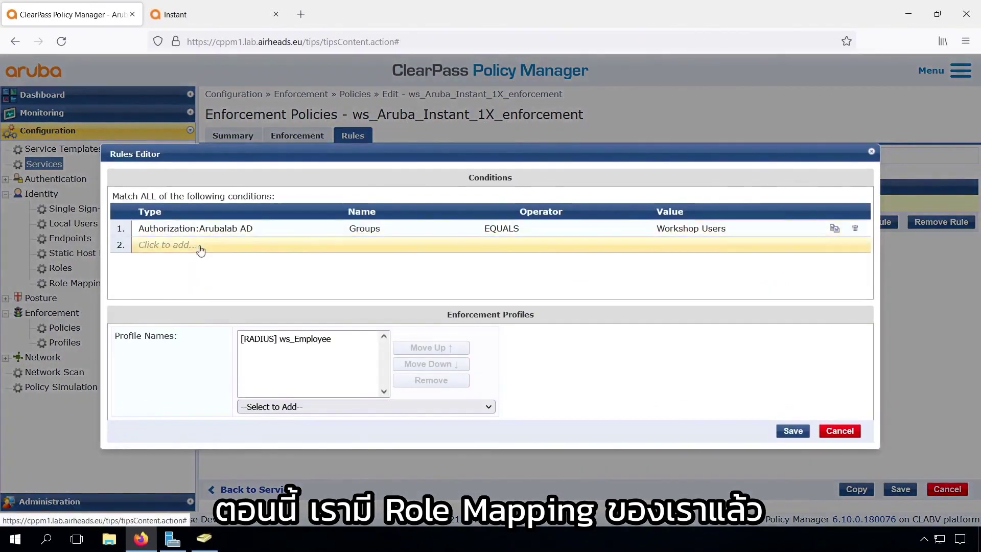
# Replace the Workshop Users group condition with Tips:Role EQUALS ws_Employee and save the rule
pyautogui.click(194, 245)
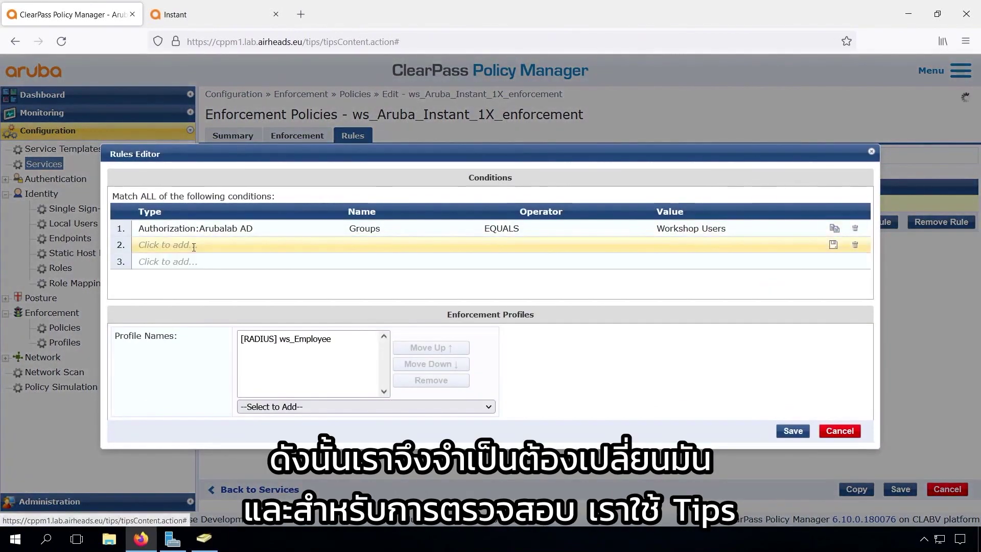
pyautogui.write('tips')
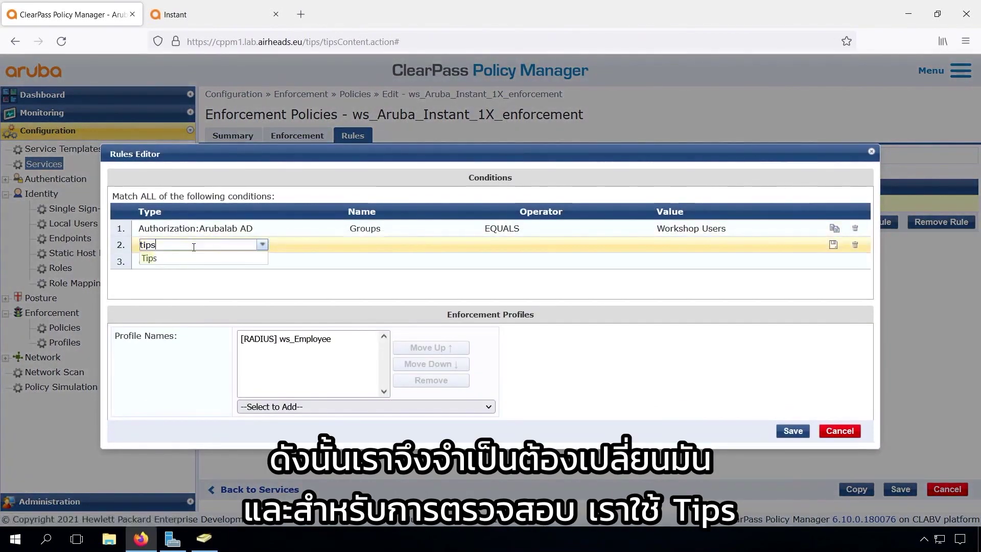
pyautogui.press('Return')
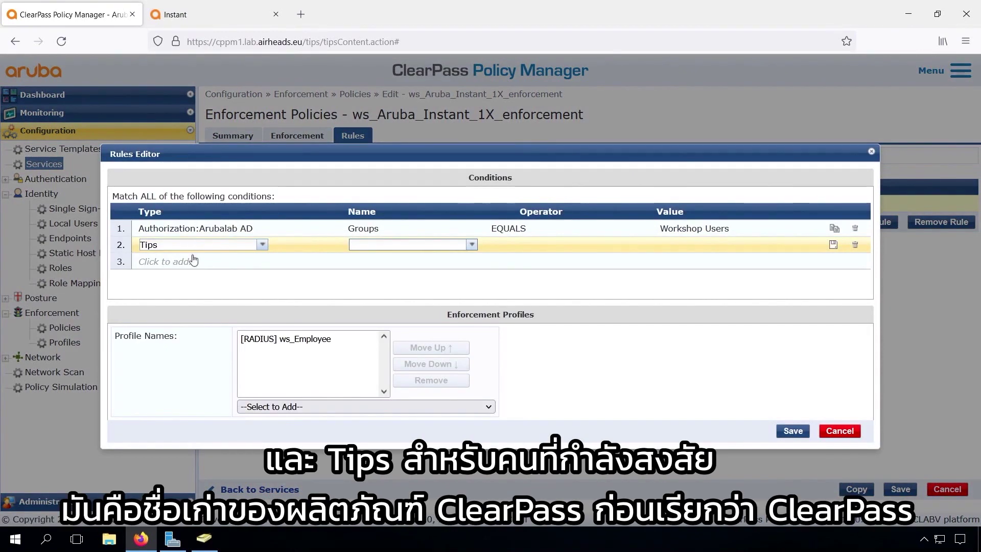
pyautogui.write('Ro')
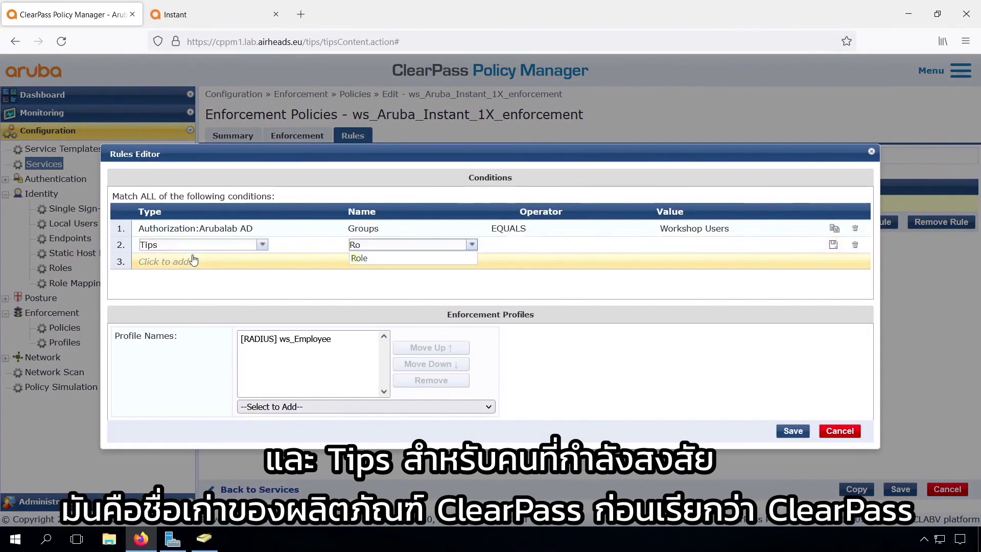
pyautogui.click(356, 259)
pyautogui.write('EQ')
pyautogui.press('Down')
pyautogui.press('Tab')
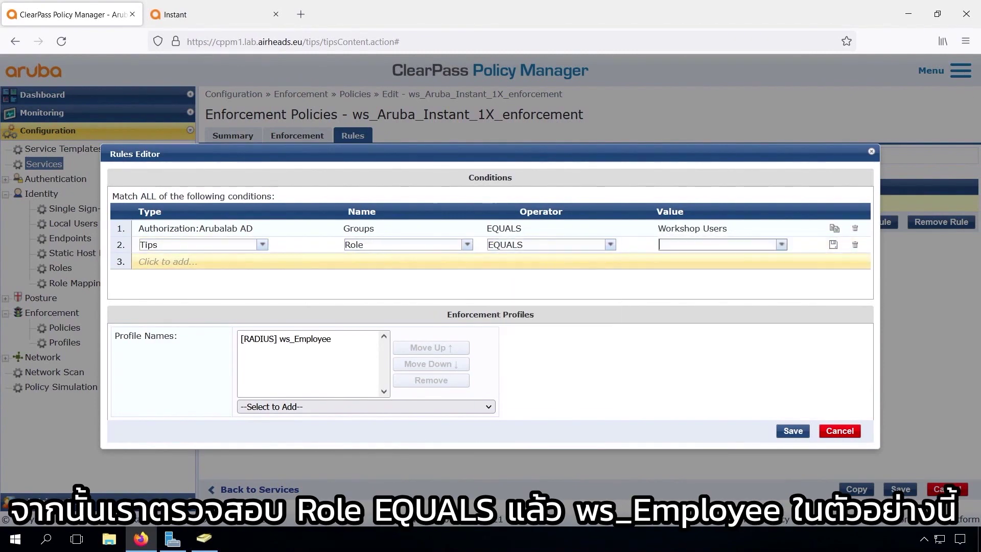
pyautogui.click(782, 246)
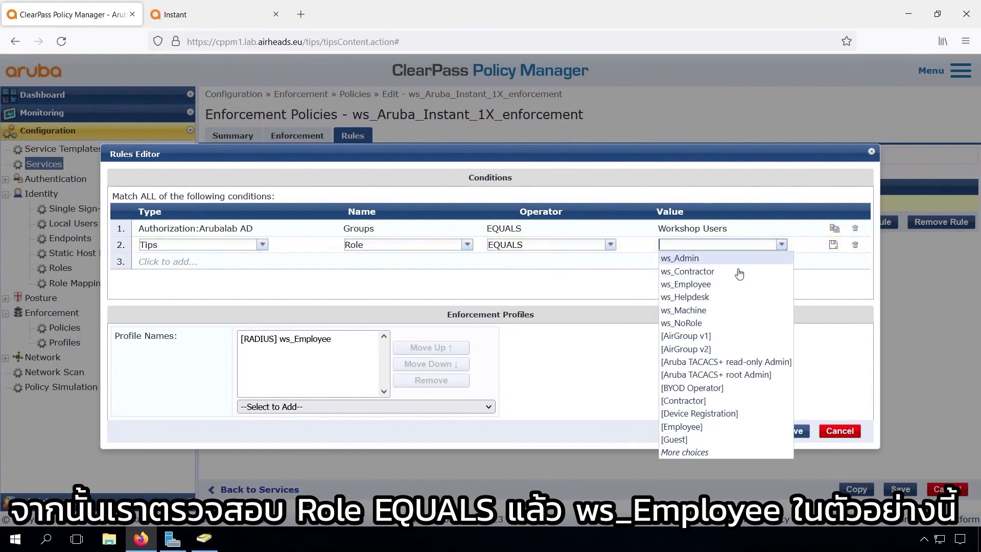
pyautogui.click(726, 286)
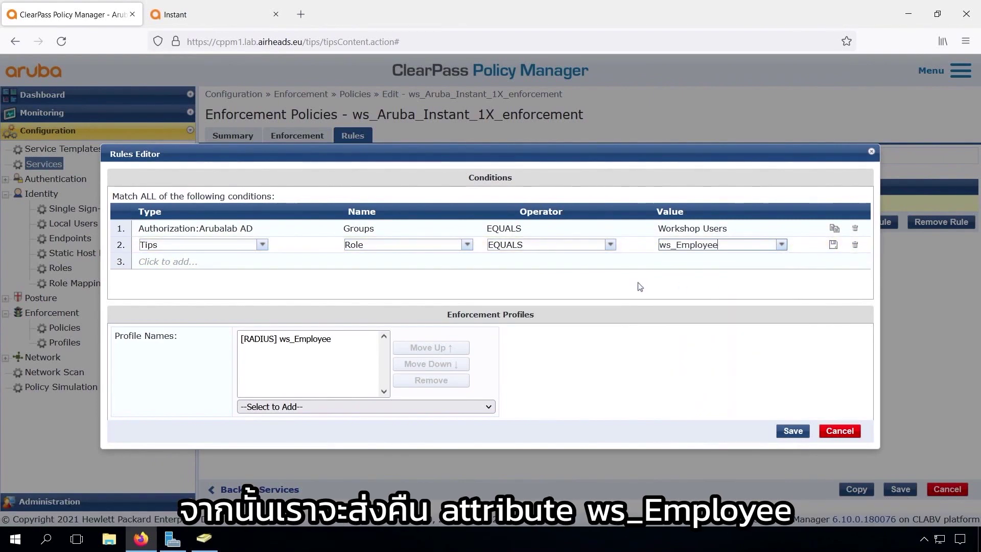
pyautogui.click(833, 246)
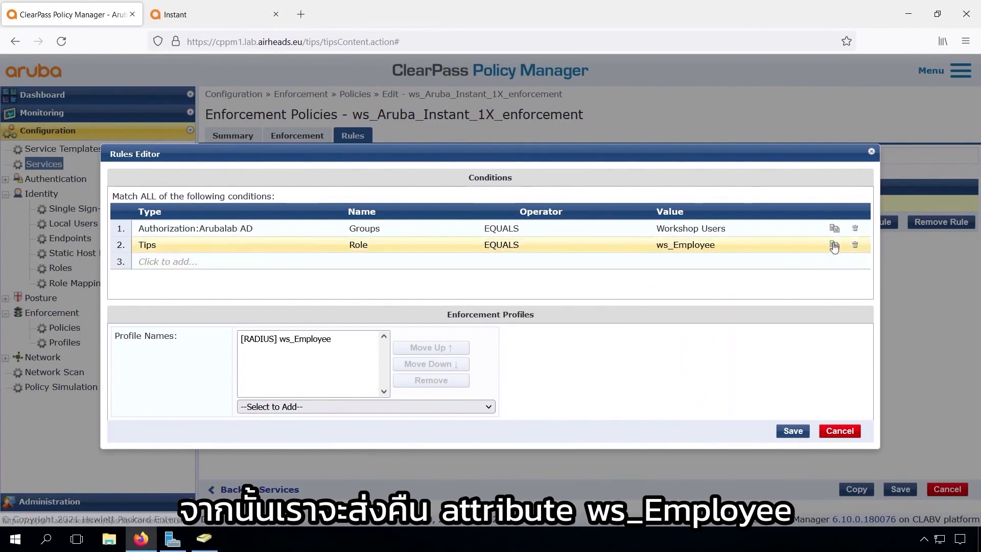
pyautogui.click(856, 229)
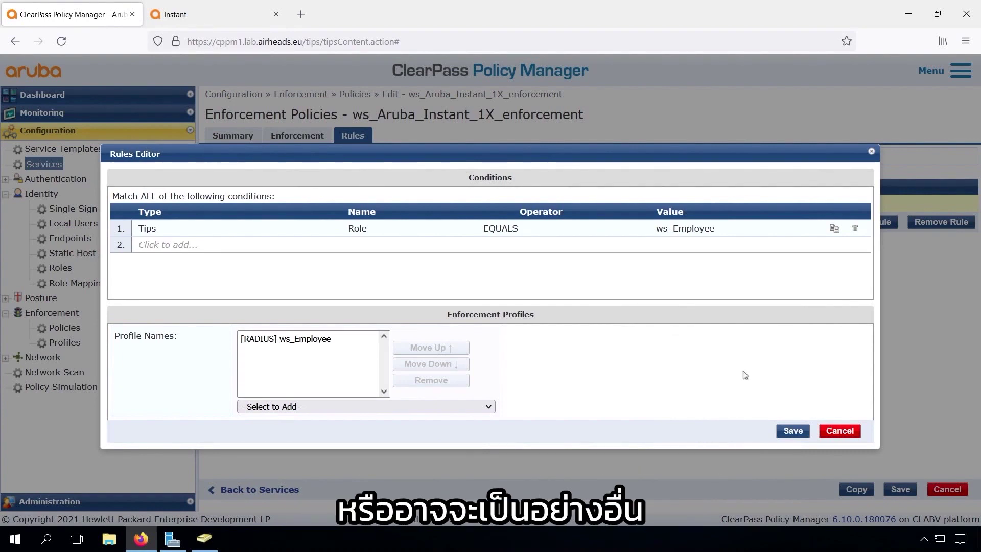
pyautogui.click(793, 431)
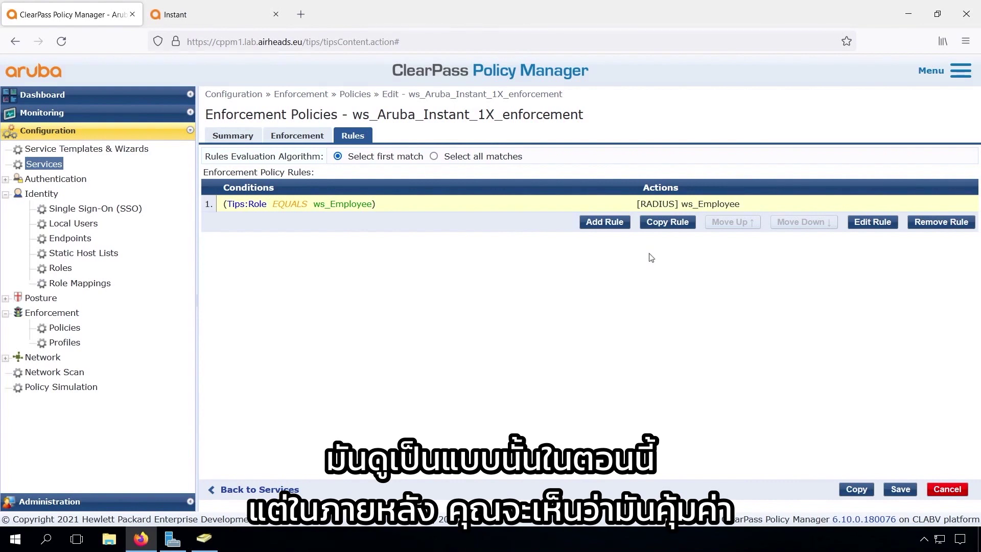
# Duplicate the ws_Employee rule four times with Copy Rule
pyautogui.click(668, 222)
pyautogui.click(668, 238)
pyautogui.click(668, 255)
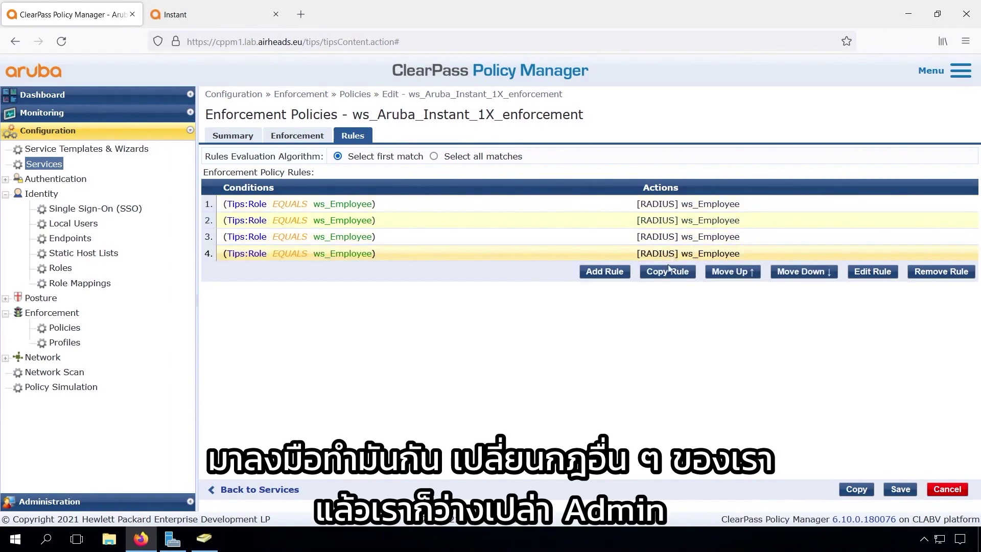
pyautogui.click(668, 269)
# Change rule 2 to role ws_Admin, replacing the ws_Employee profile with ws_Admin
pyautogui.click(873, 288)
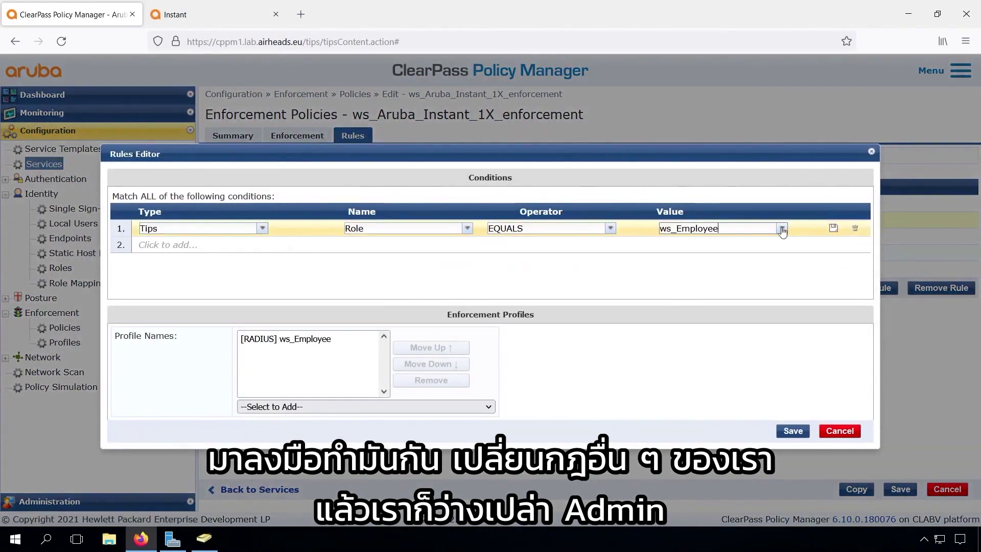
pyautogui.click(782, 229)
pyautogui.click(688, 391)
pyautogui.click(333, 406)
pyautogui.click(314, 262)
pyautogui.click(286, 339)
pyautogui.click(431, 380)
pyautogui.click(793, 431)
pyautogui.click(838, 237)
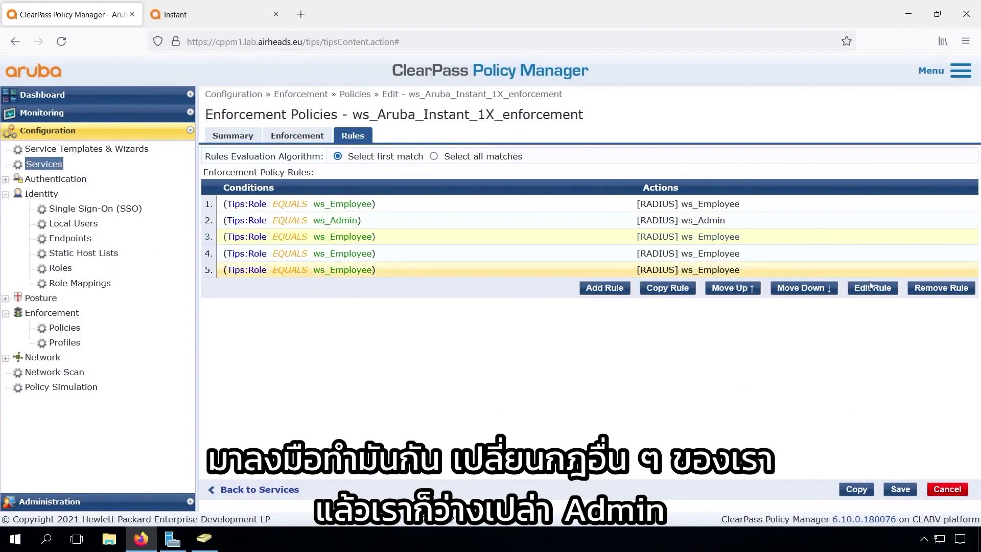
# Change rule 3 to role ws_Contractor, replacing the ws_Employee profile with ws_Contractor
pyautogui.click(873, 287)
pyautogui.click(782, 229)
pyautogui.click(685, 197)
pyautogui.click(333, 406)
pyautogui.click(285, 277)
pyautogui.click(286, 339)
pyautogui.click(431, 381)
pyautogui.click(792, 430)
# Change rule 4 to role ws_Admin with the ws_Admin enforcement profile instead of ws_Employee
pyautogui.click(693, 255)
pyautogui.click(873, 287)
pyautogui.click(707, 228)
pyautogui.click(704, 242)
pyautogui.click(333, 406)
pyautogui.click(298, 264)
pyautogui.click(286, 339)
pyautogui.click(431, 380)
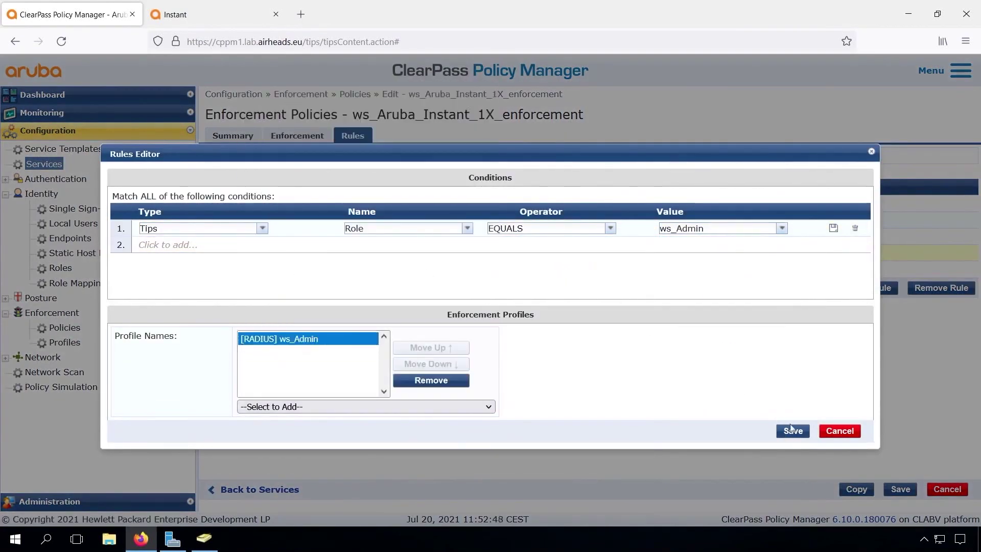
pyautogui.click(793, 431)
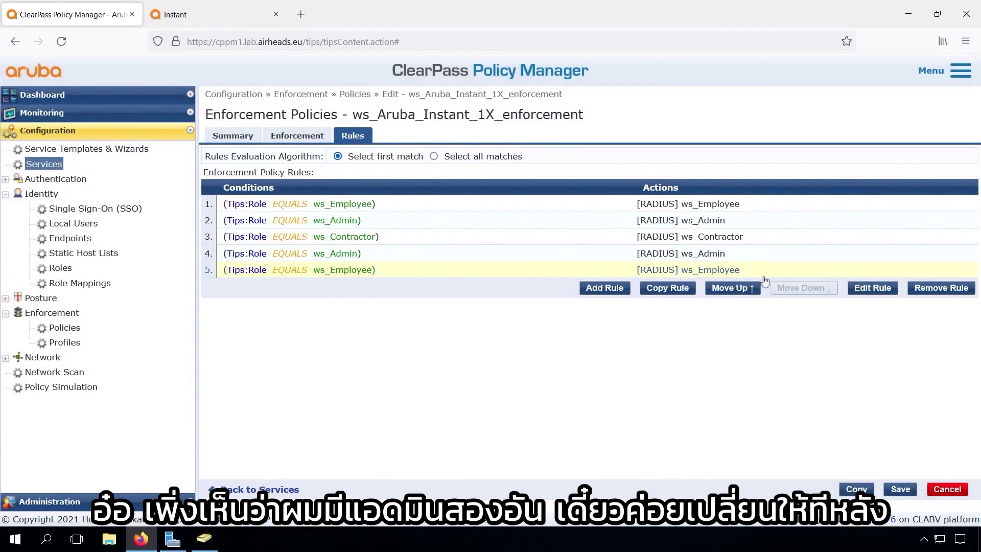
# Set rule 5 to role [Machine Authenticated], replacing ws_Employee with the ws_Machine profile
pyautogui.click(868, 288)
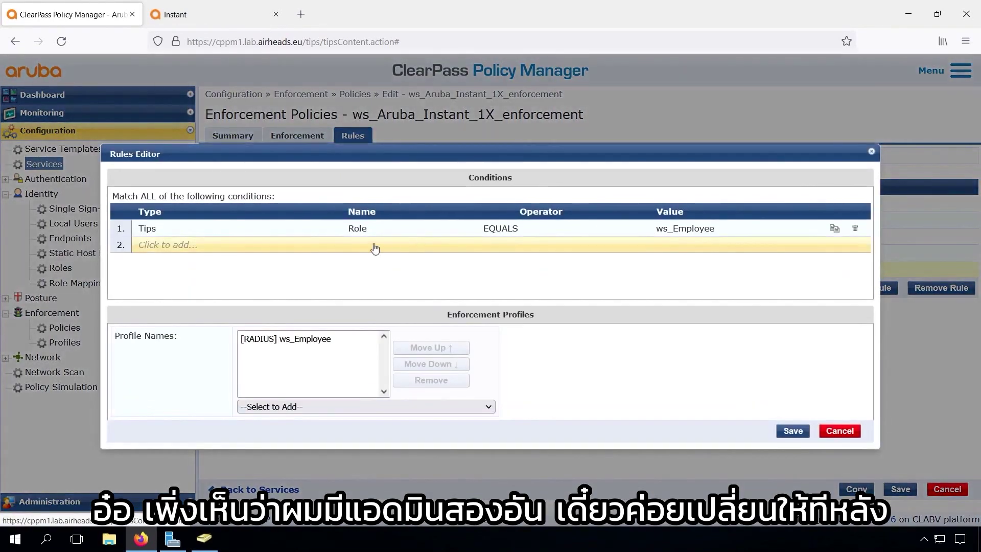
pyautogui.click(735, 230)
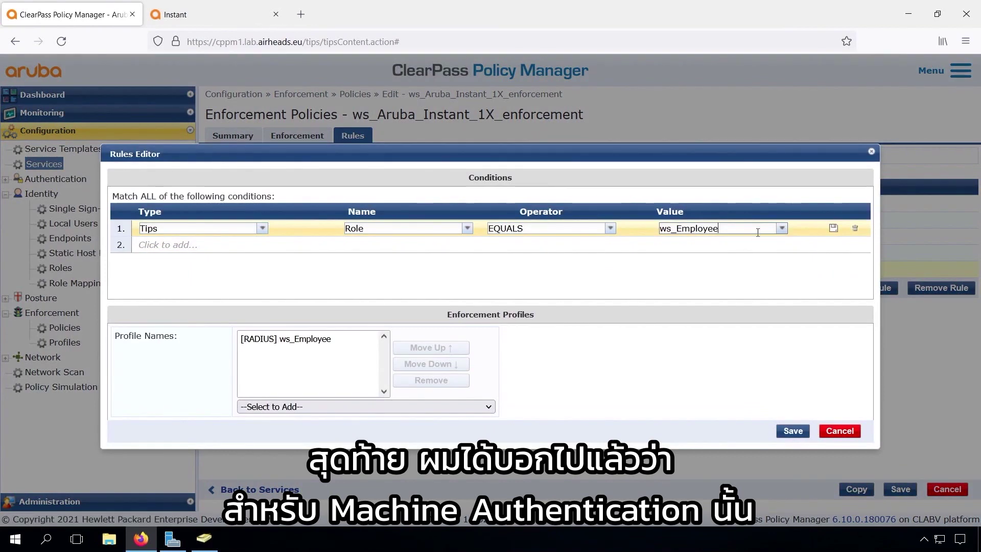
pyautogui.click(758, 232)
pyautogui.write('mac')
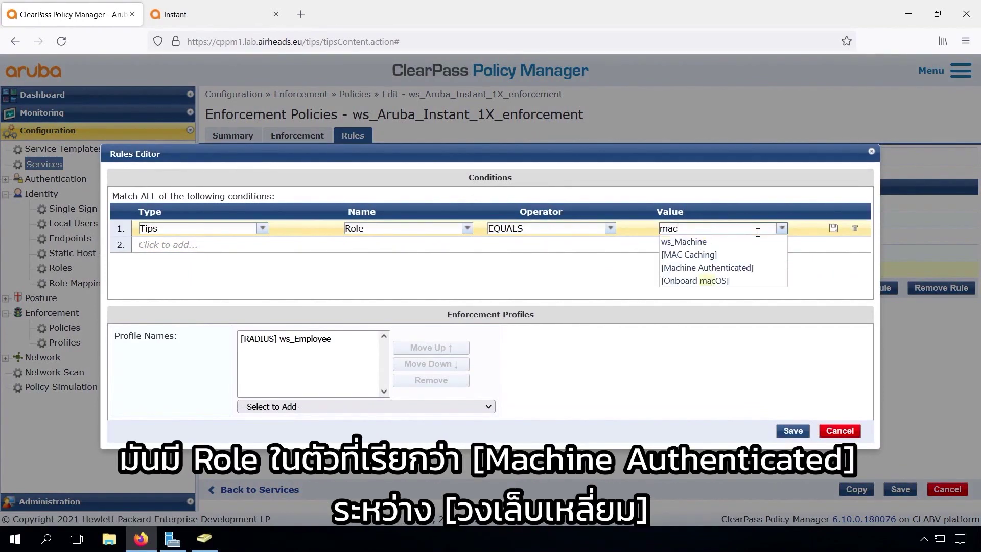
pyautogui.click(729, 267)
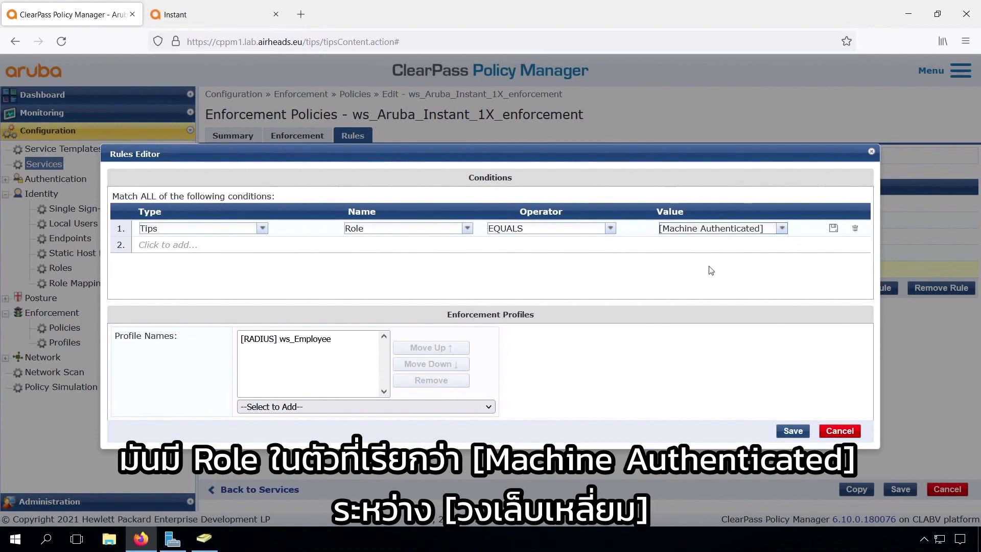
pyautogui.click(365, 407)
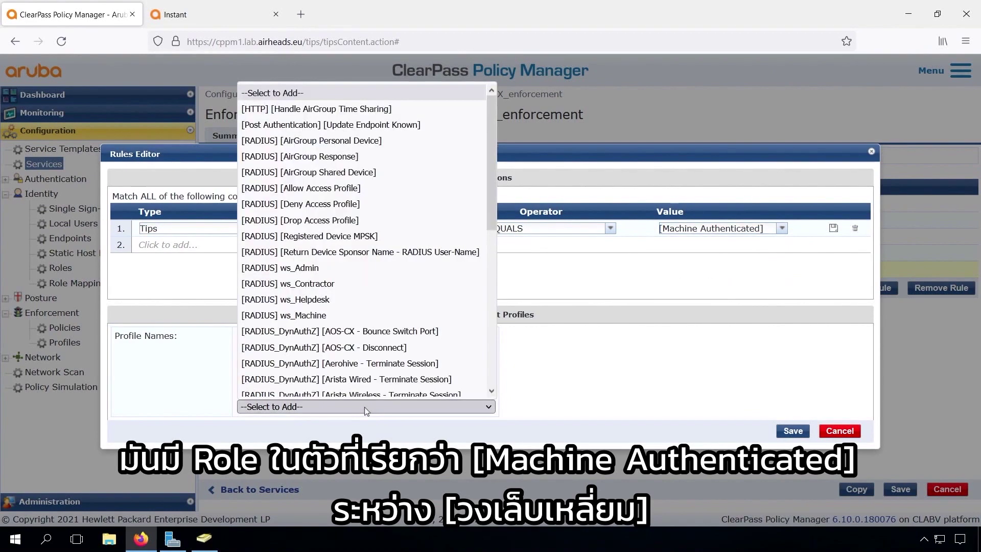
pyautogui.click(342, 310)
pyautogui.click(307, 338)
pyautogui.click(397, 381)
pyautogui.click(792, 431)
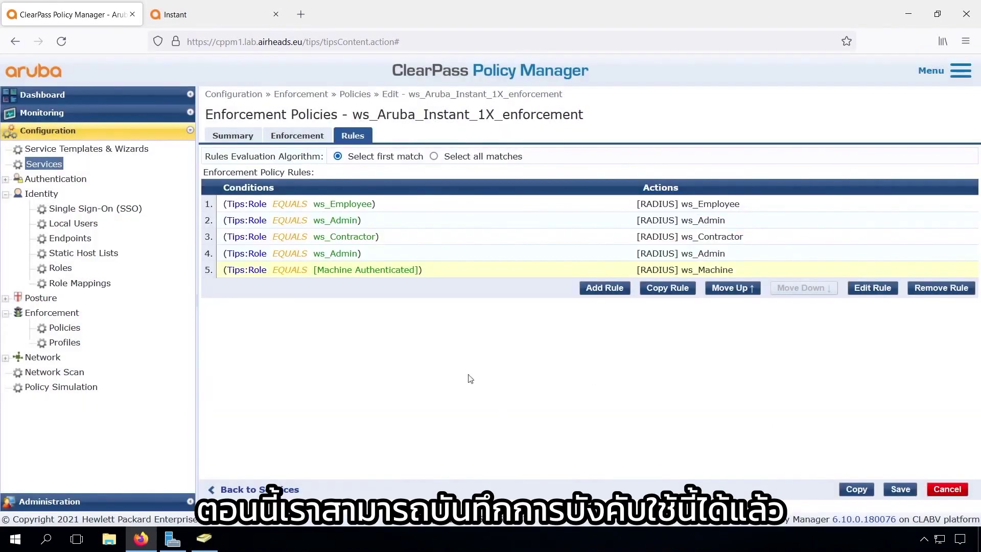
# Save the enforcement policy and the ws_ArubaInstant_Wireless_802.1X service
pyautogui.click(900, 489)
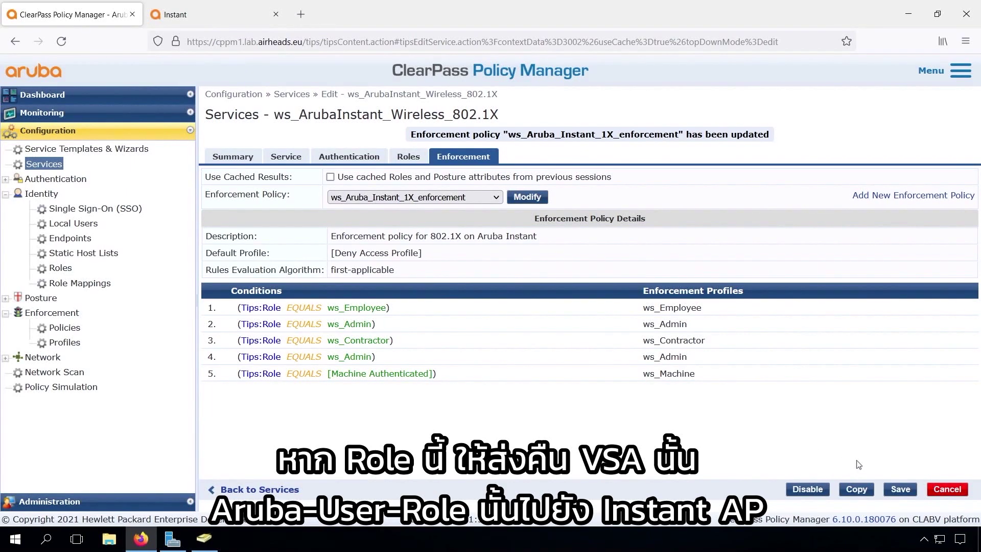
pyautogui.click(901, 489)
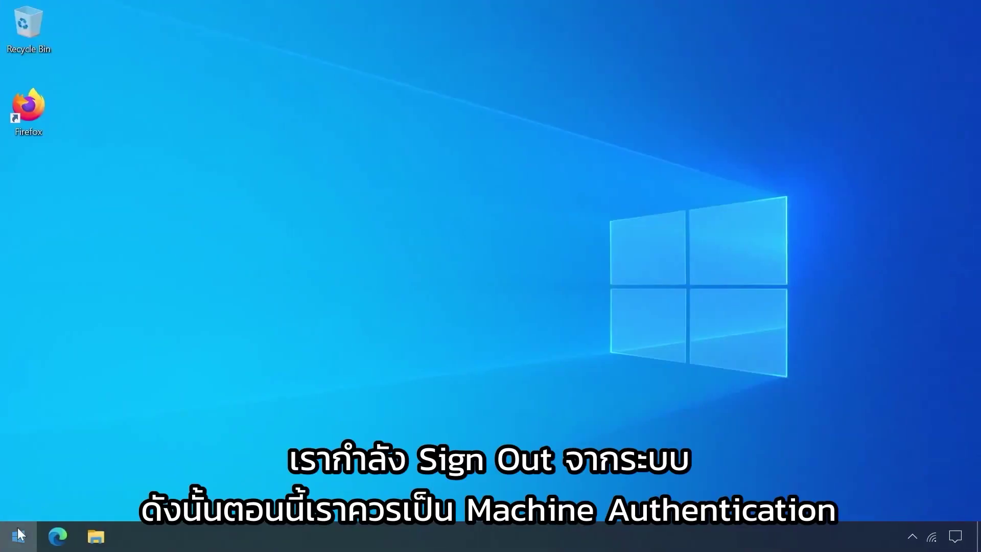
pyautogui.click(18, 536)
# Sign the domain user out of Windows and back in with the account password
pyautogui.click(19, 358)
pyautogui.click(69, 284)
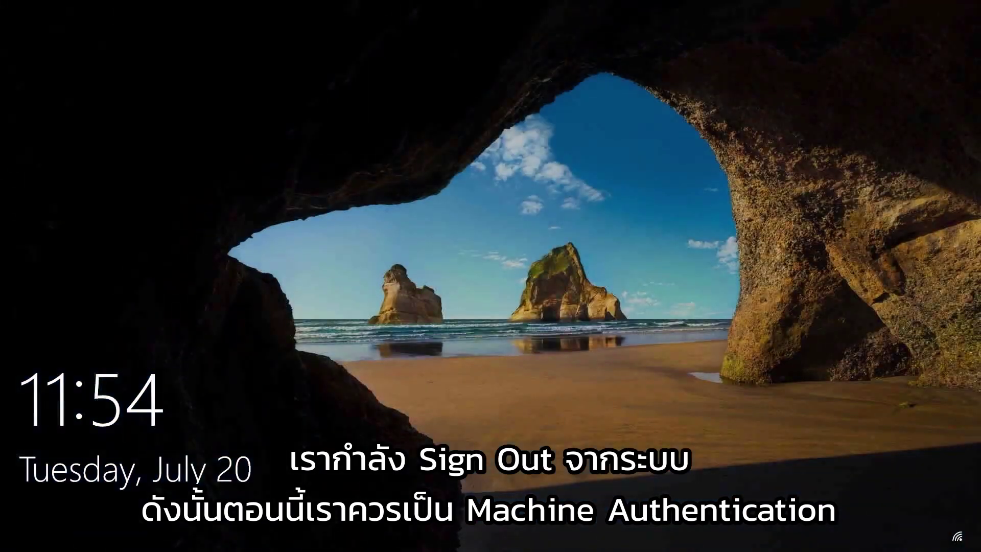
pyautogui.click(367, 334)
pyautogui.click(125, 466)
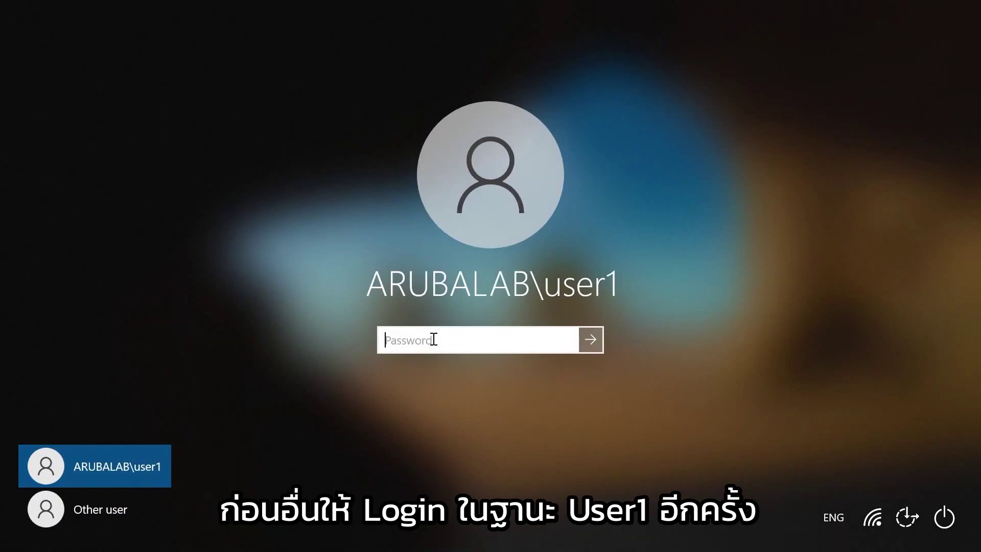
pyautogui.write('aruba123!@')
pyautogui.press('Return')
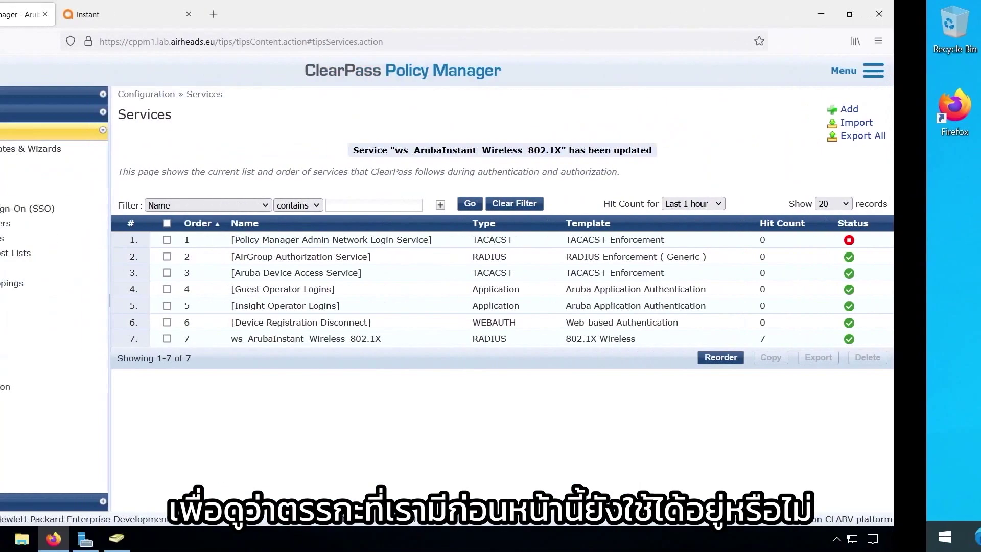
# In Monitoring > Access Tracker, add the Enforcement Profiles column and remove Server Name
pyautogui.click(57, 114)
pyautogui.click(69, 148)
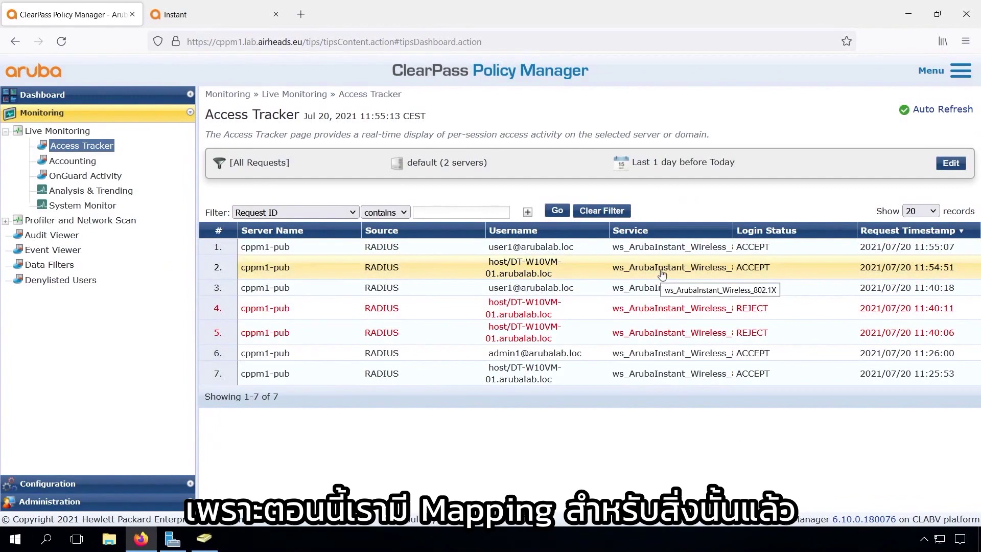
pyautogui.click(949, 162)
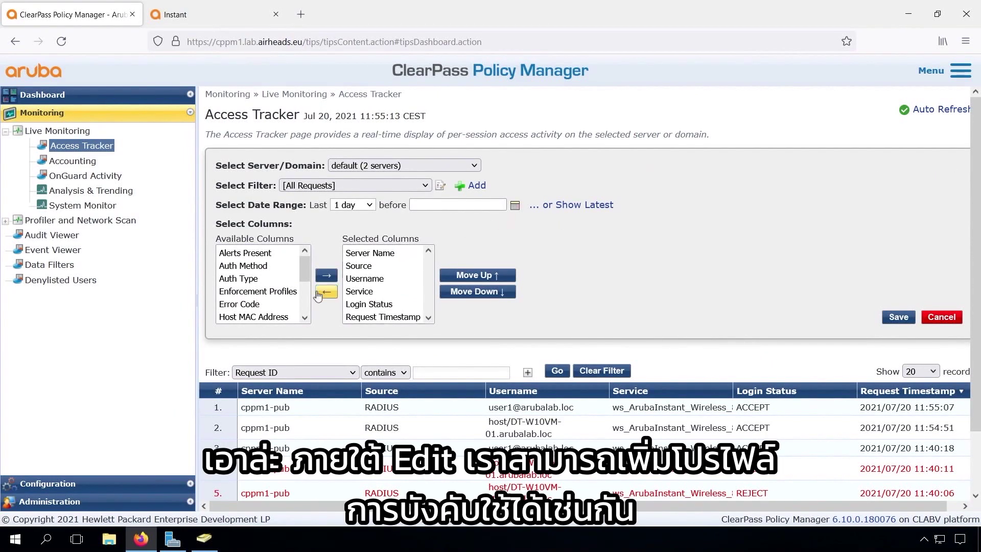
pyautogui.click(277, 291)
pyautogui.click(326, 276)
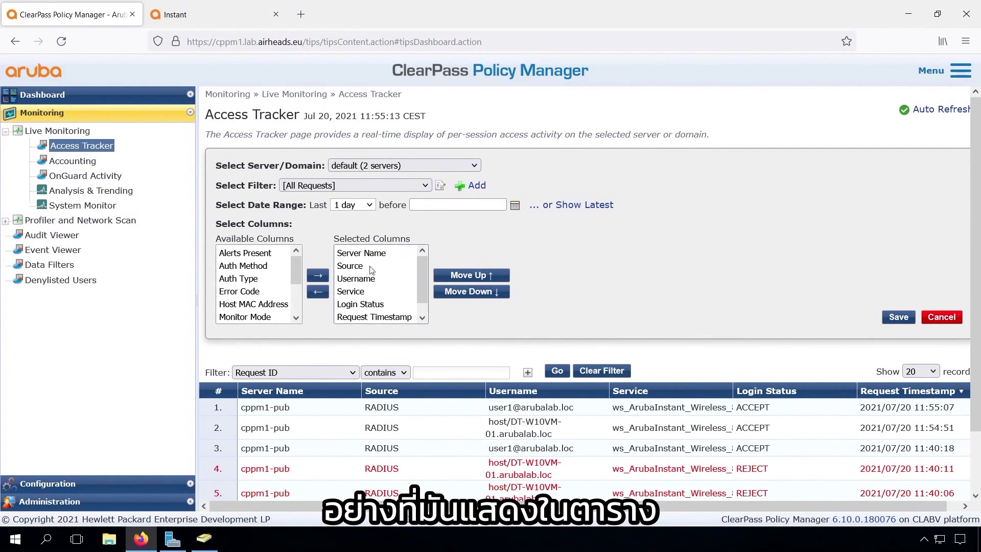
pyautogui.click(375, 253)
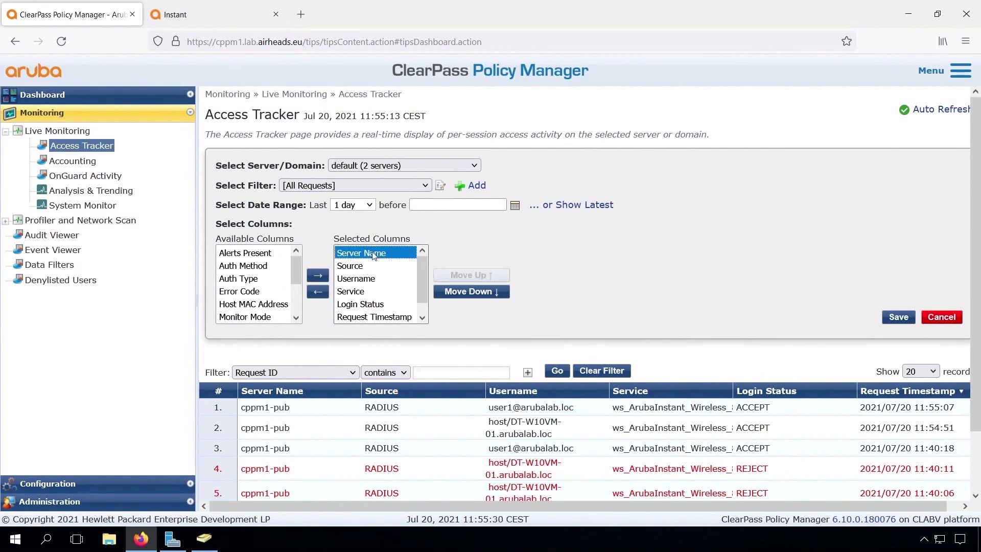
pyautogui.click(318, 293)
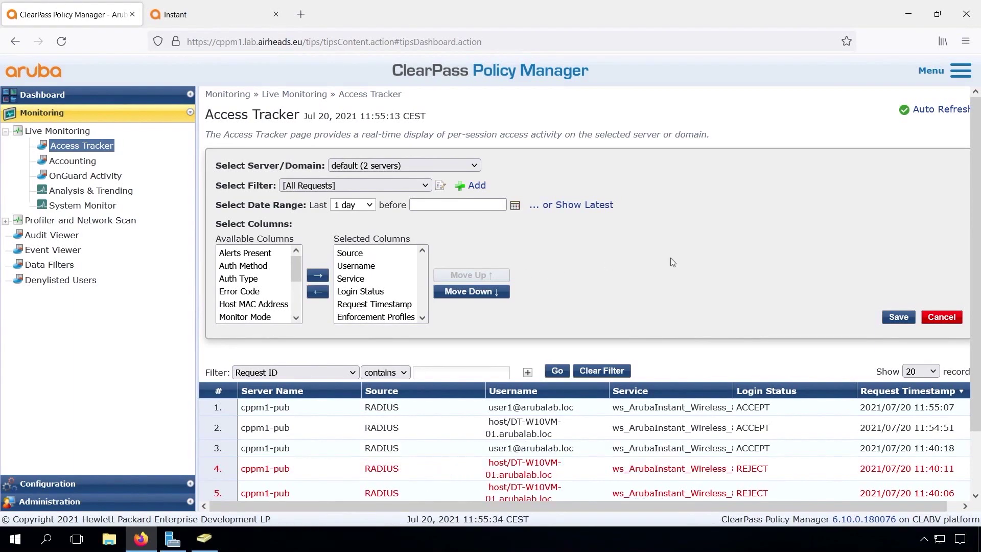
# Apply the column layout and inspect the machine session's [Machine Authenticated] role and policy output
pyautogui.click(899, 317)
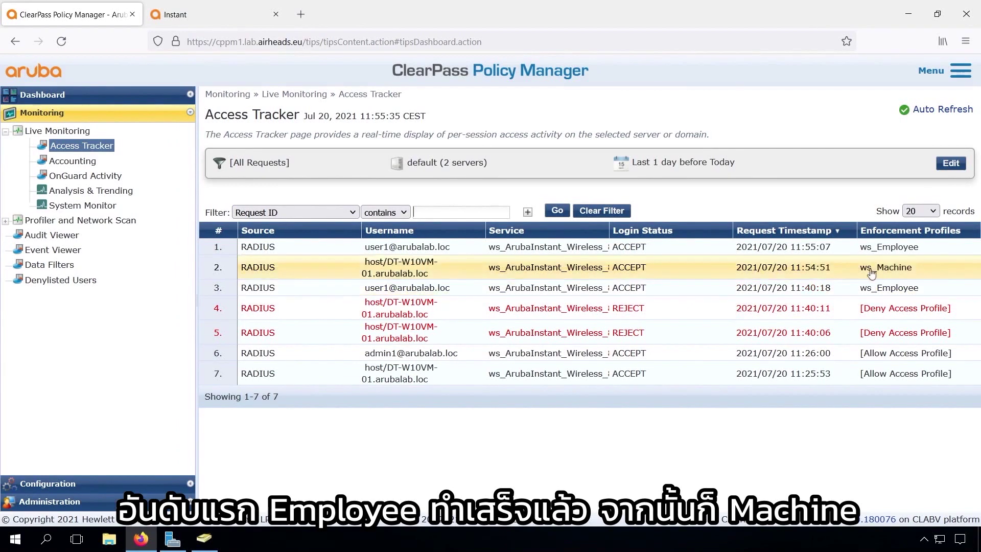
pyautogui.click(406, 268)
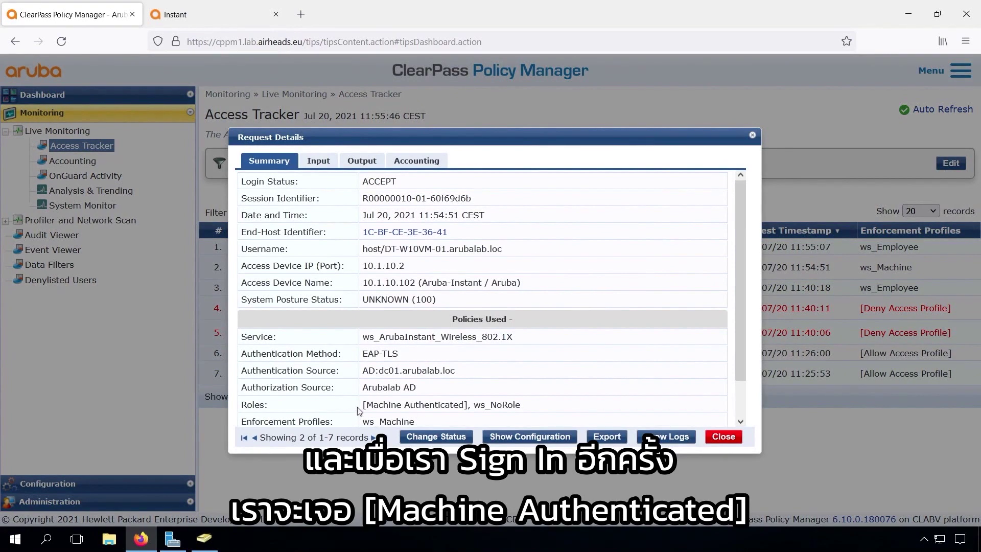
pyautogui.moveTo(363, 404); pyautogui.dragTo(466, 405)
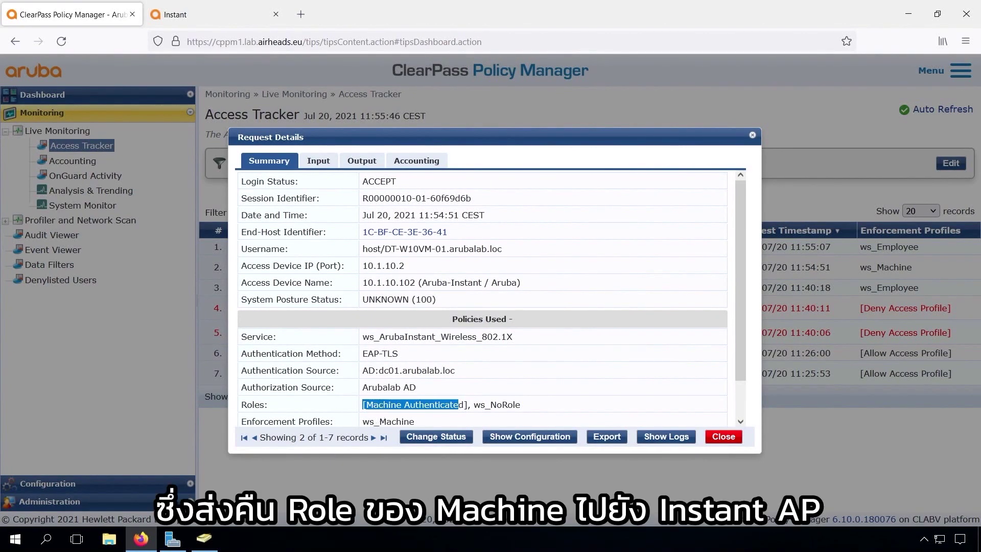
pyautogui.click(363, 161)
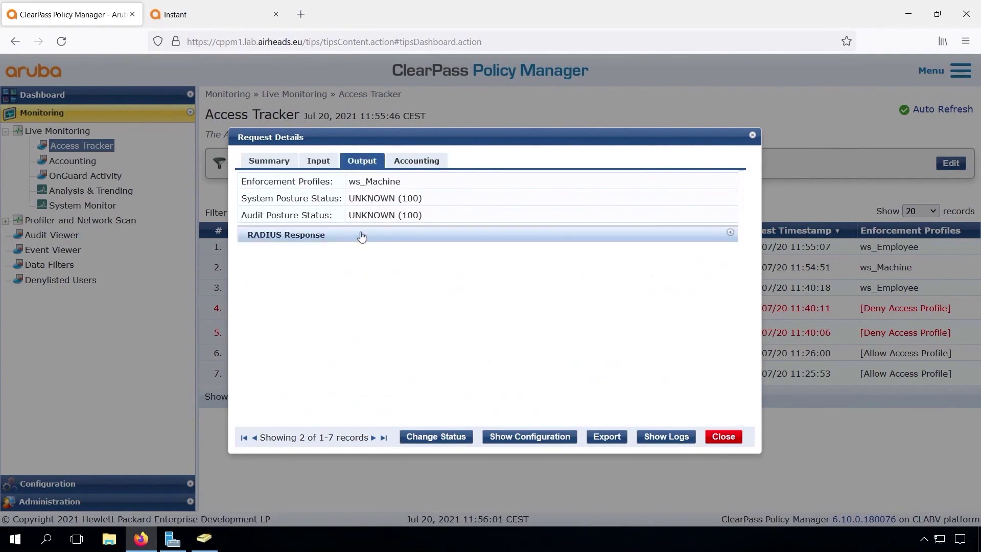
pyautogui.click(723, 436)
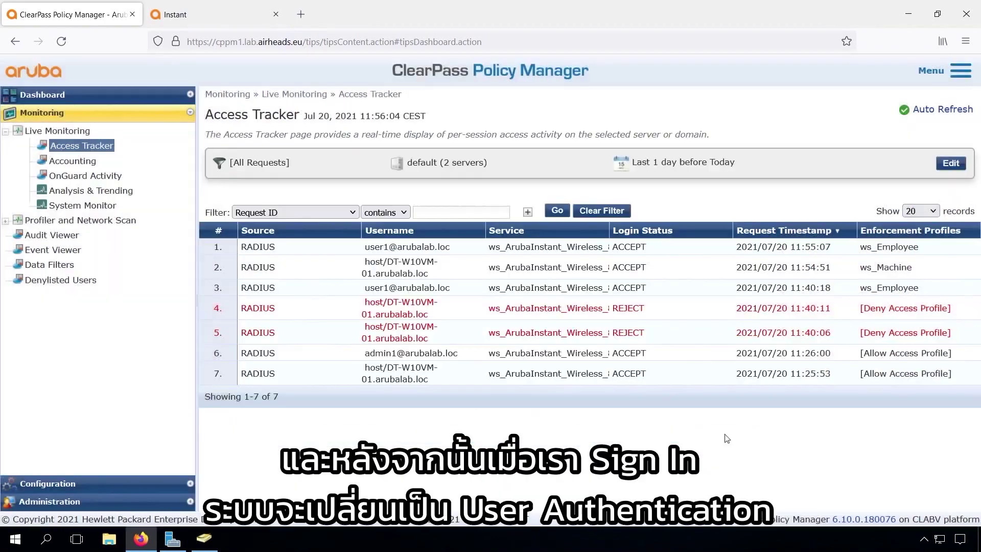
# Check the latest employee session's ws_Employee role and its RADIUS response attributes
pyautogui.click(588, 249)
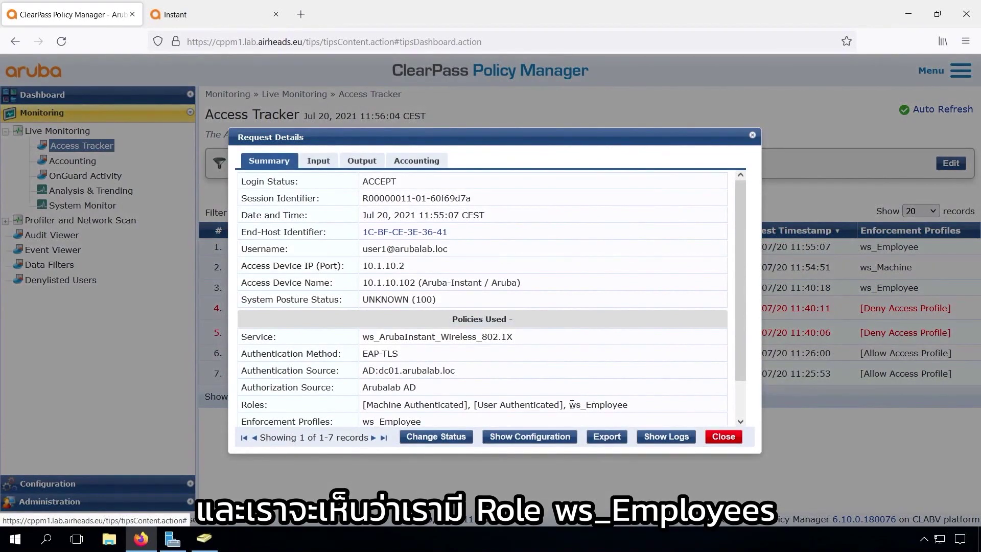
pyautogui.doubleClick(572, 404)
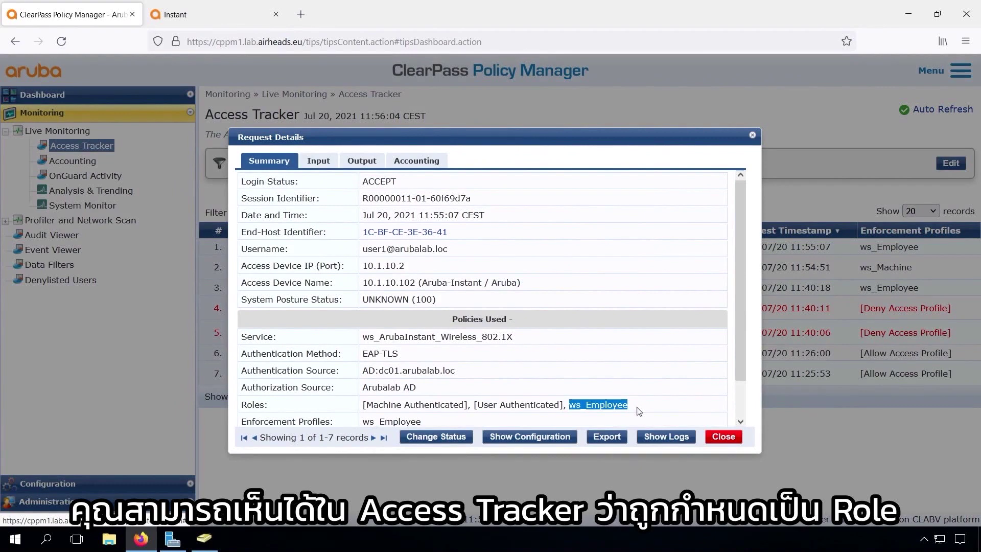
pyautogui.click(362, 161)
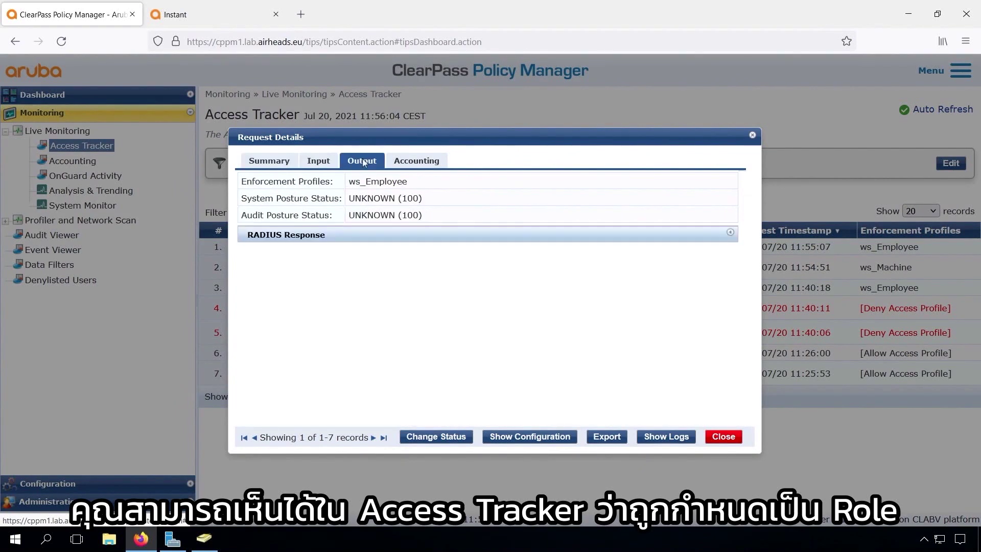
pyautogui.click(332, 236)
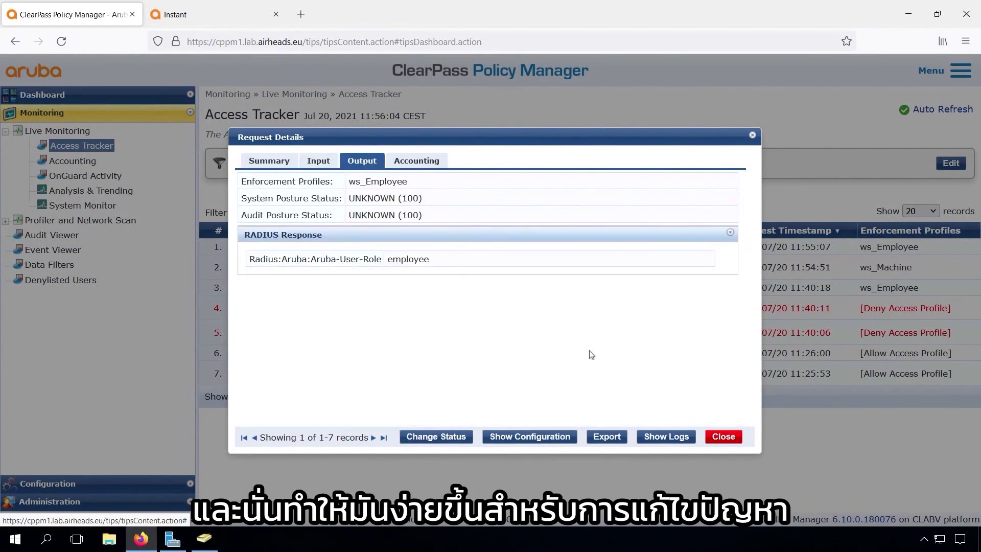
# Log in to the Instant virtual controller as admin and open the connected client's details
pyautogui.click(201, 12)
pyautogui.write('admin*******')
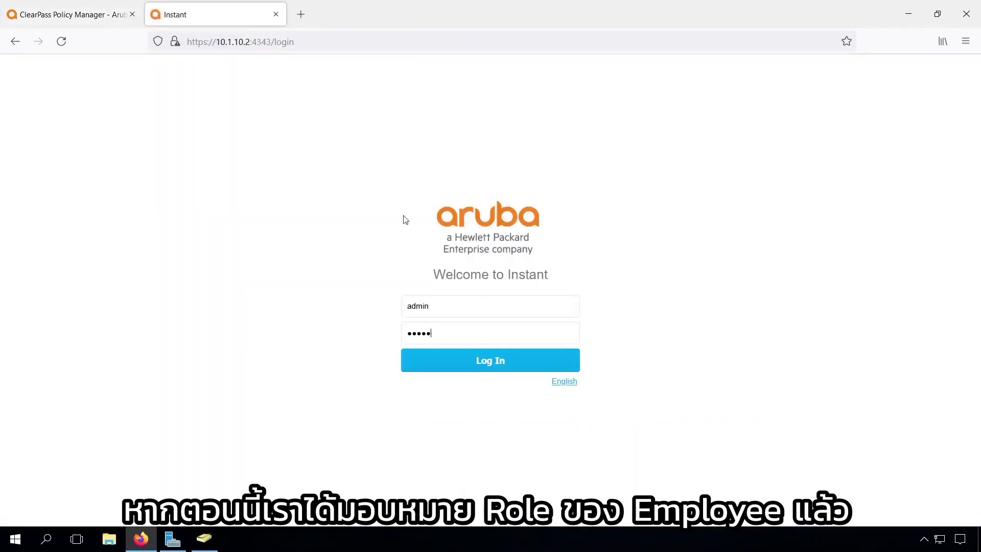
pyautogui.press('Return')
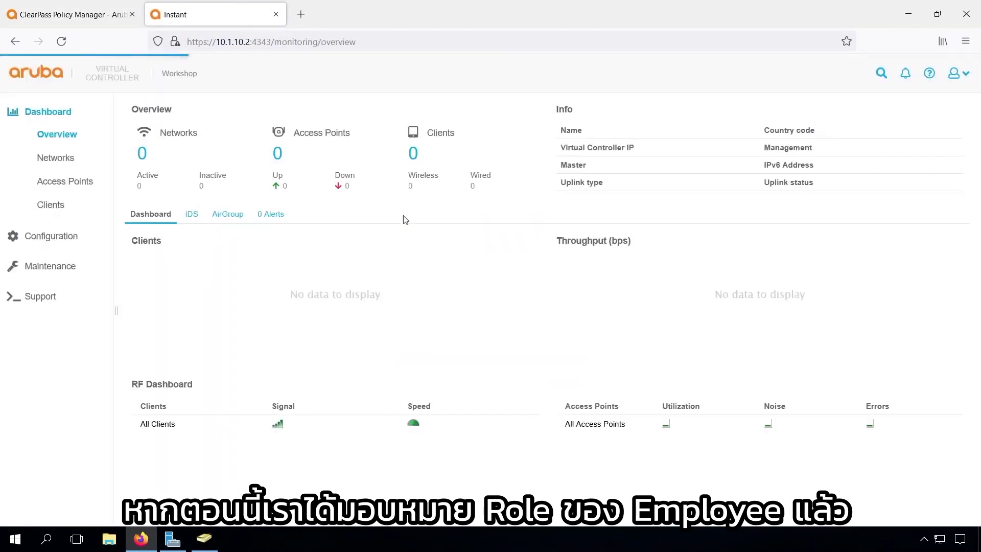
pyautogui.click(56, 207)
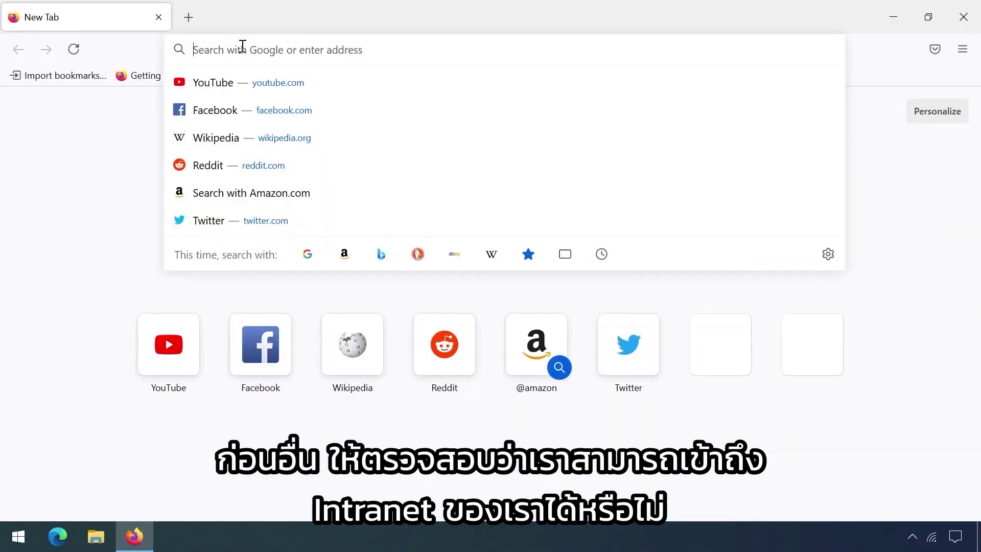
pyautogui.write('http://intra')
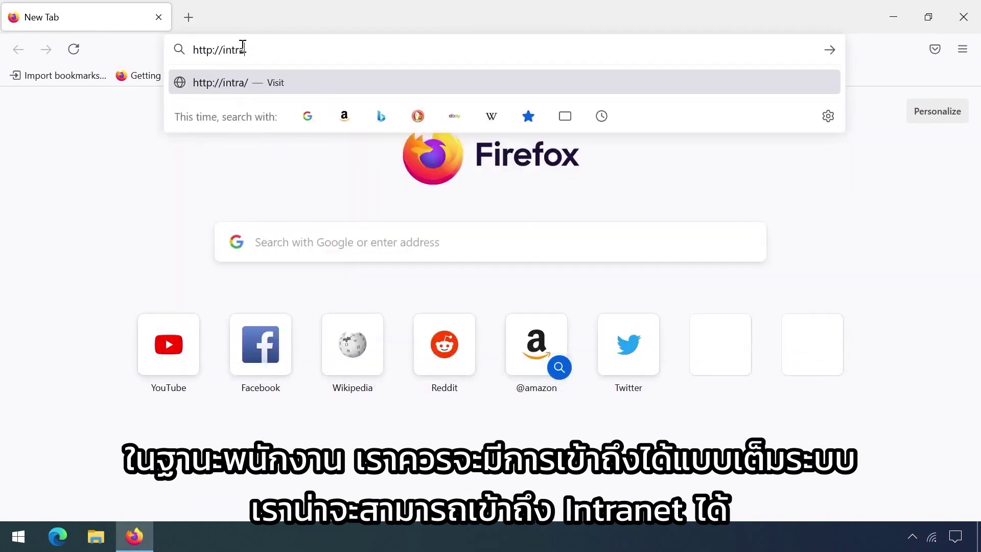
pyautogui.write('net.arubalab.loc')
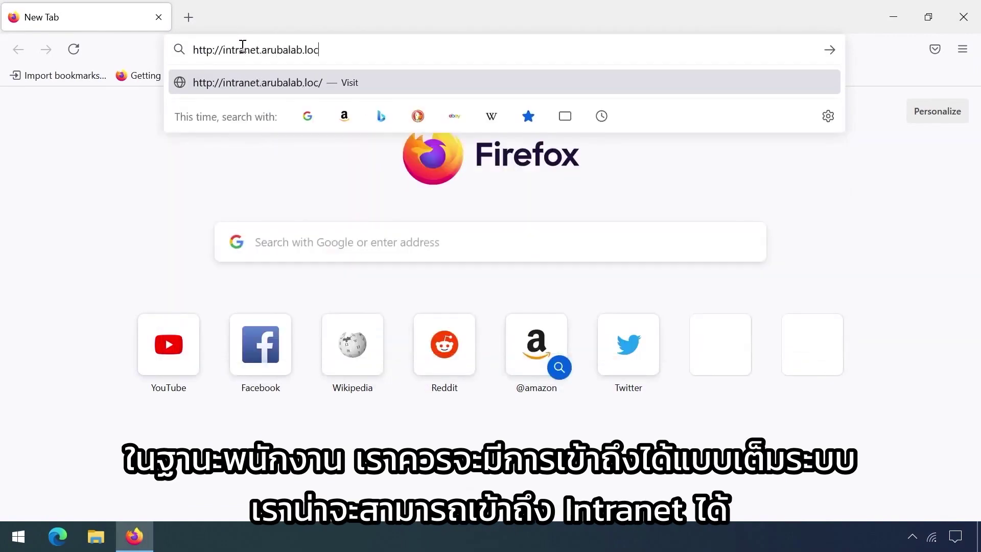
pyautogui.press('Return')
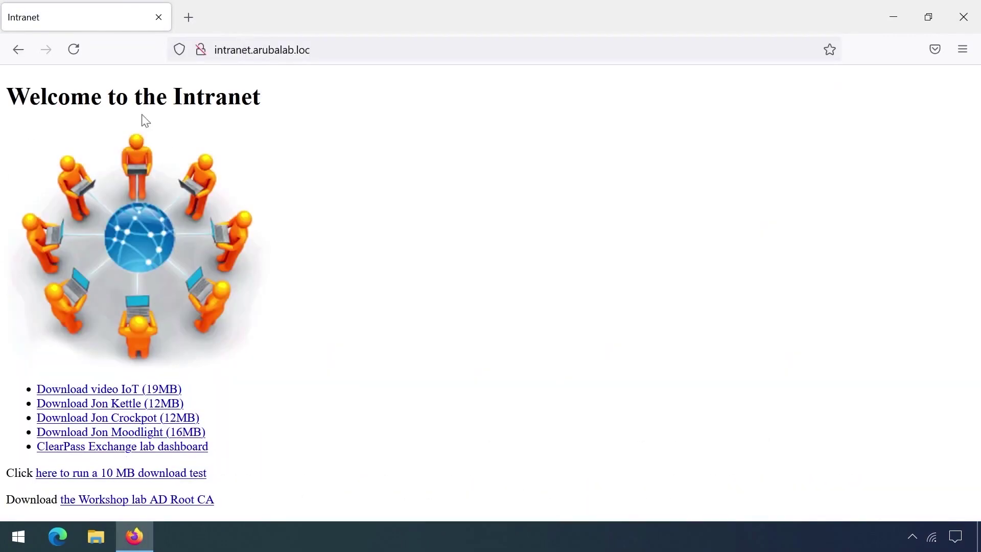
pyautogui.click(18, 536)
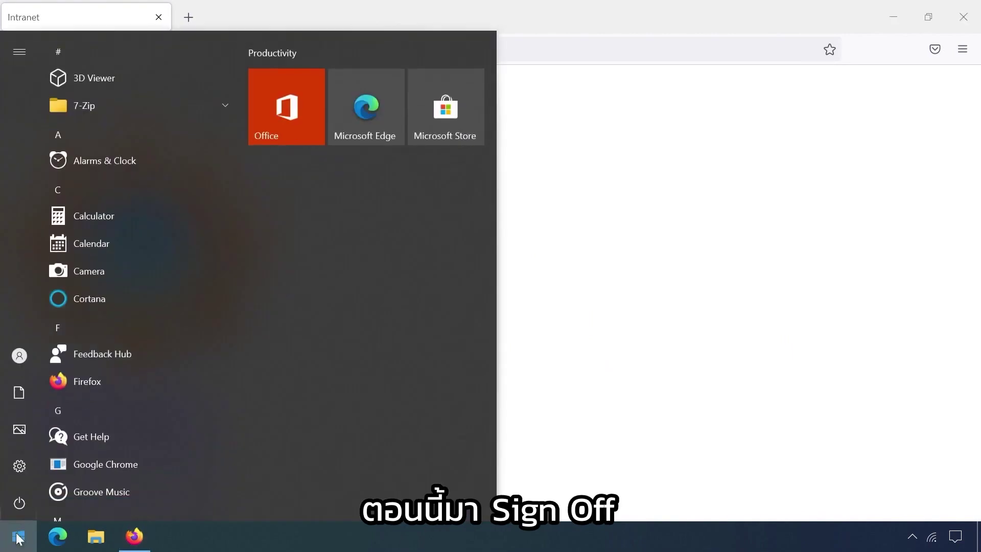
pyautogui.click(19, 358)
pyautogui.click(61, 285)
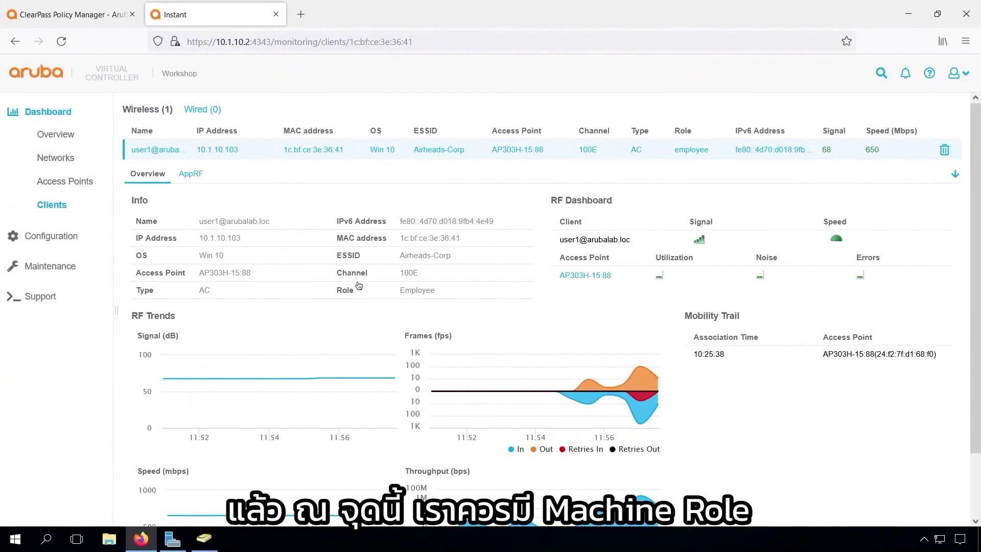
# Refresh the Instant Clients list and sign in to Windows as contractor1 via Other user
pyautogui.click(65, 182)
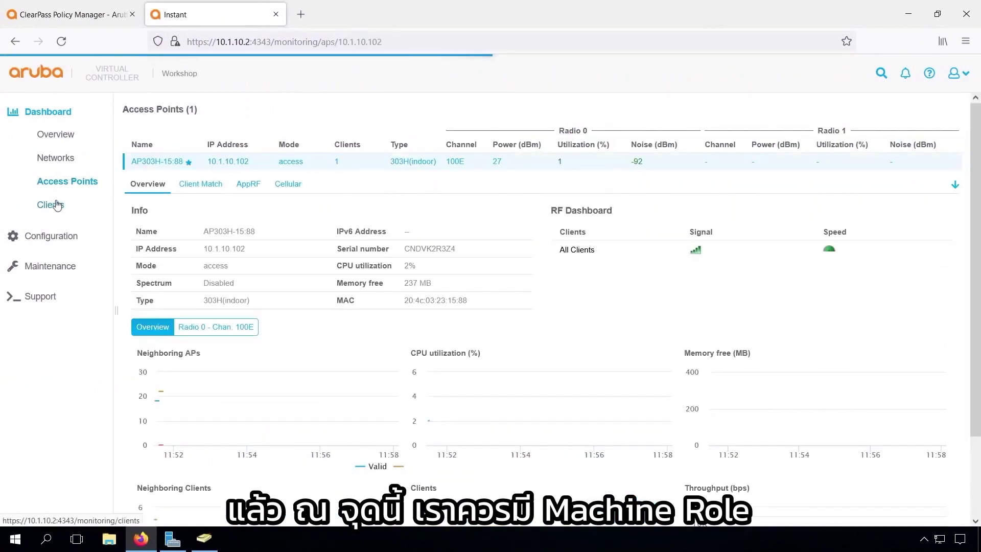
pyautogui.click(57, 205)
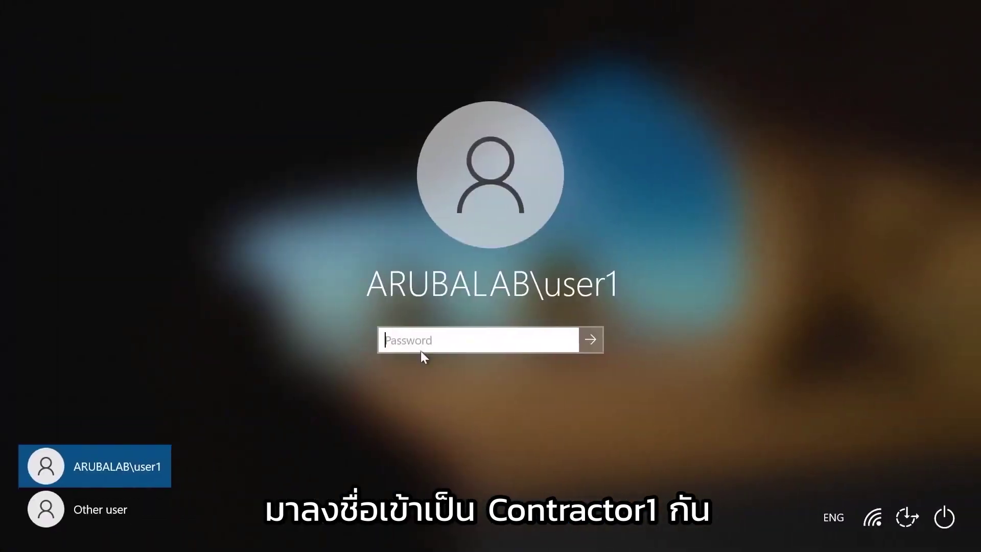
pyautogui.click(97, 509)
pyautogui.write('contractor1')
pyautogui.press('Tab')
pyautogui.write('•••••••••••')
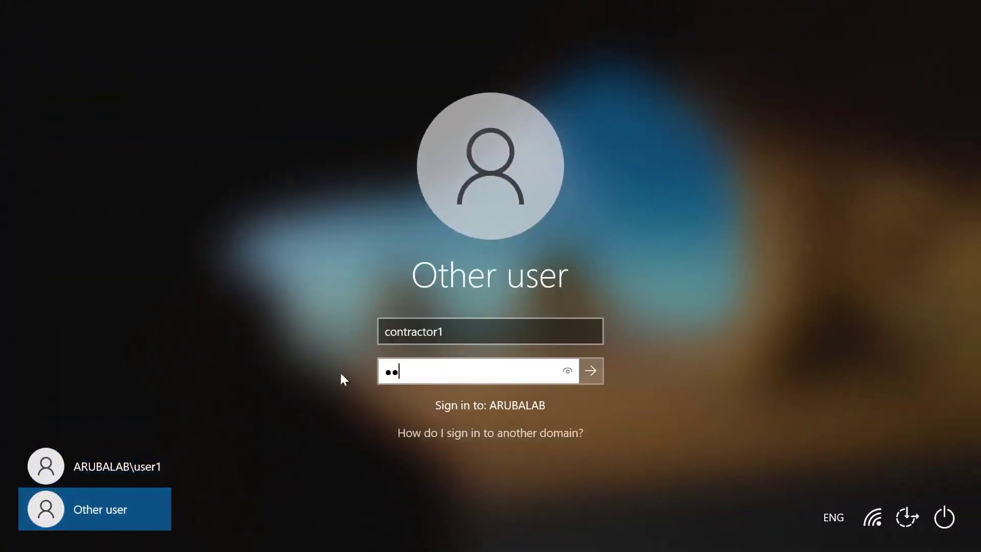
pyautogui.press('Return')
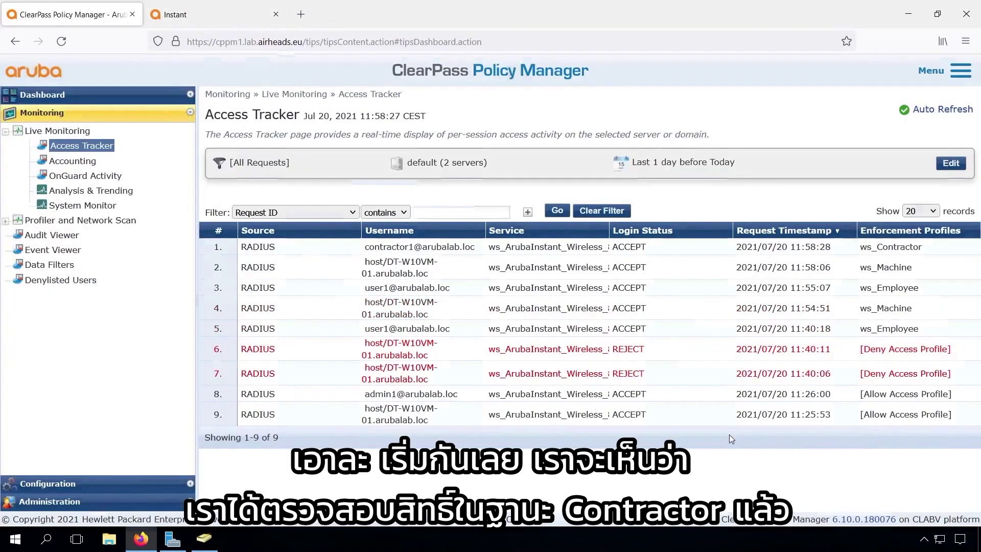
# Check the contractor session's RADIUS response for the contractor role, then close the details
pyautogui.click(456, 249)
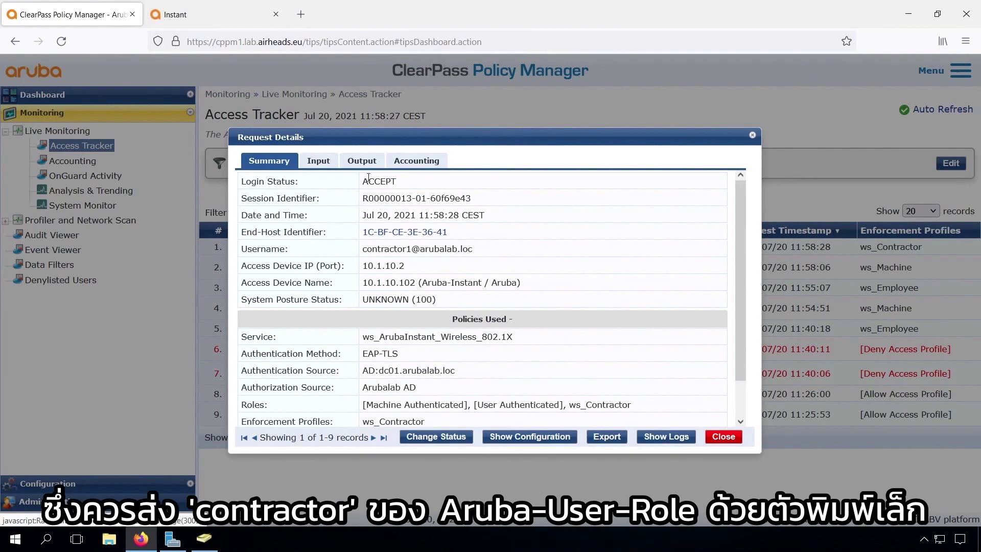
pyautogui.click(363, 161)
pyautogui.click(339, 235)
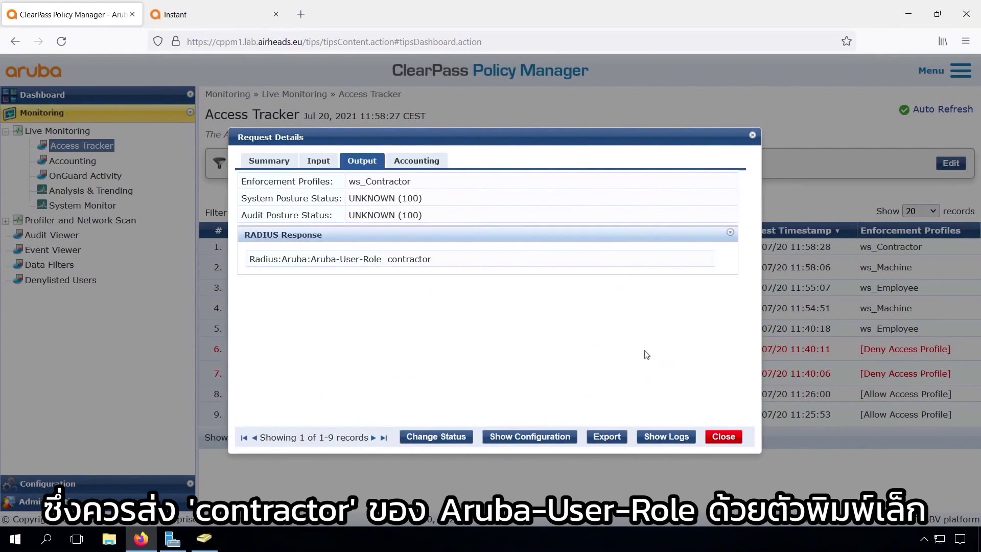
pyautogui.click(720, 437)
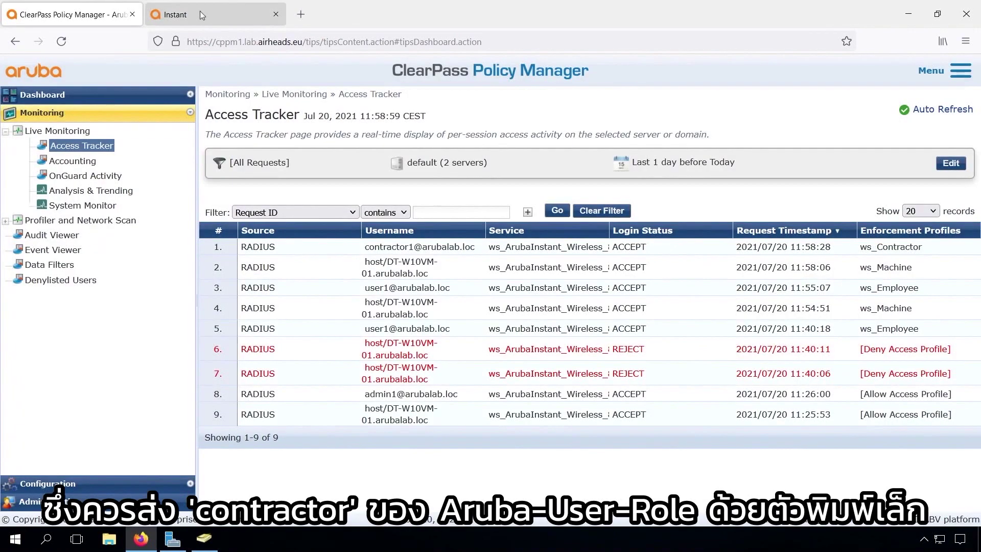
pyautogui.click(200, 11)
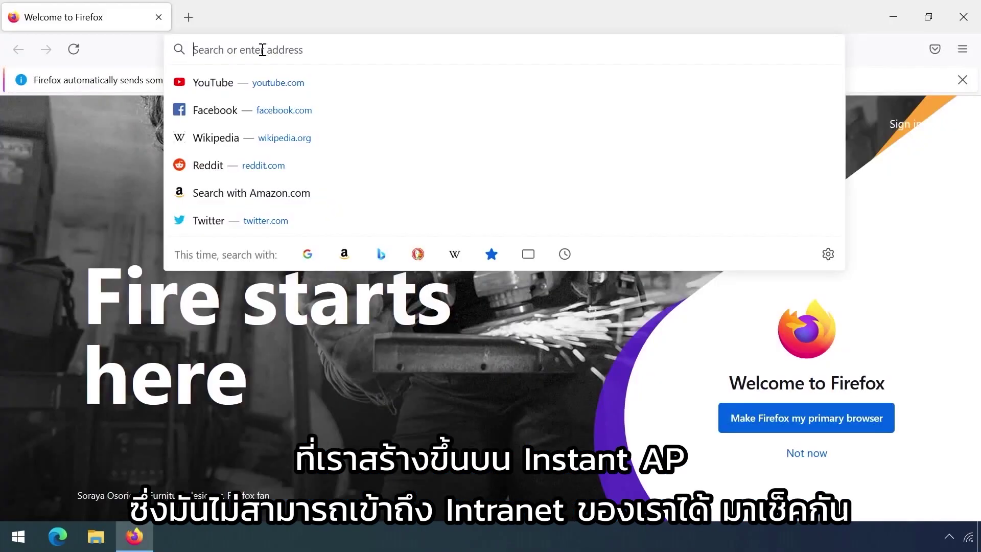
pyautogui.write('http://intranet.arubalab.loc')
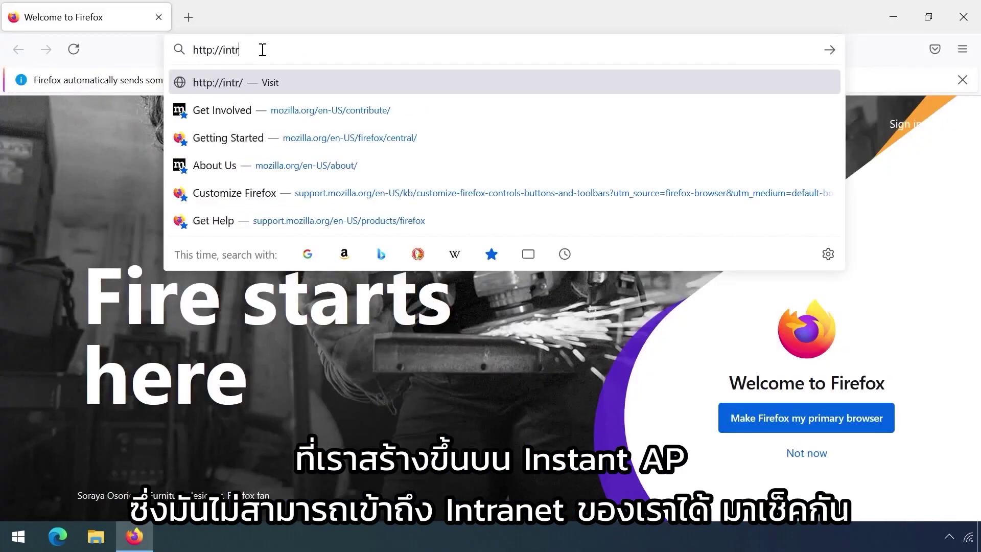
pyautogui.press('Return')
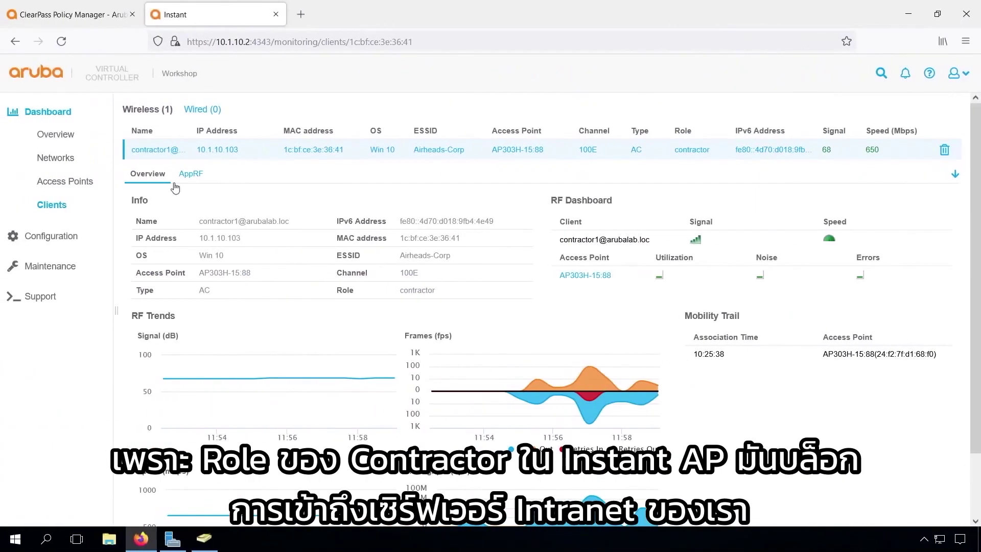
# In Access Tracker, reveal the contractor's Authorization Attributes: Groups 'Workshop Contractors' and memberOf CN=Workshop Contractors,CN=Users,DC=arubalab,DC=loc
pyautogui.click(89, 15)
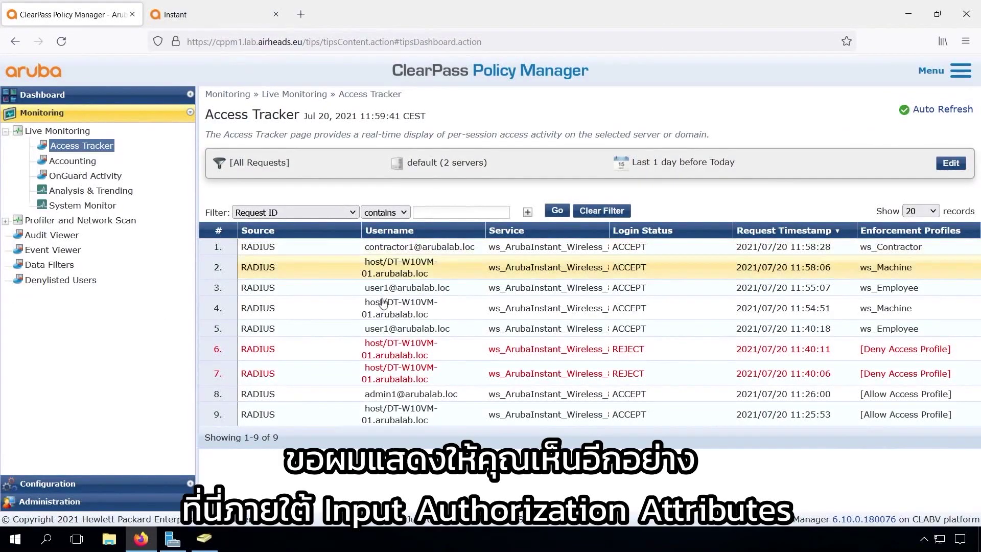
pyautogui.click(399, 249)
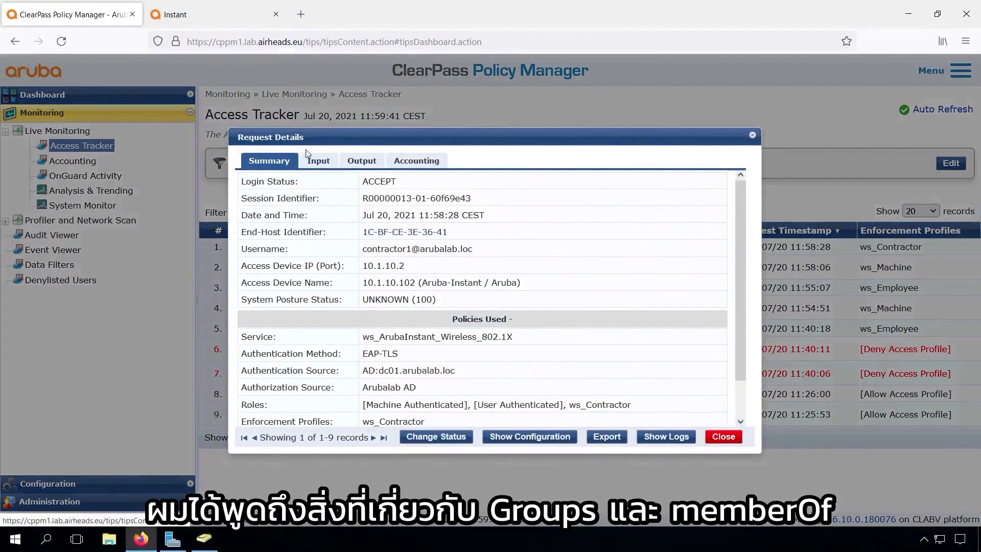
pyautogui.click(319, 163)
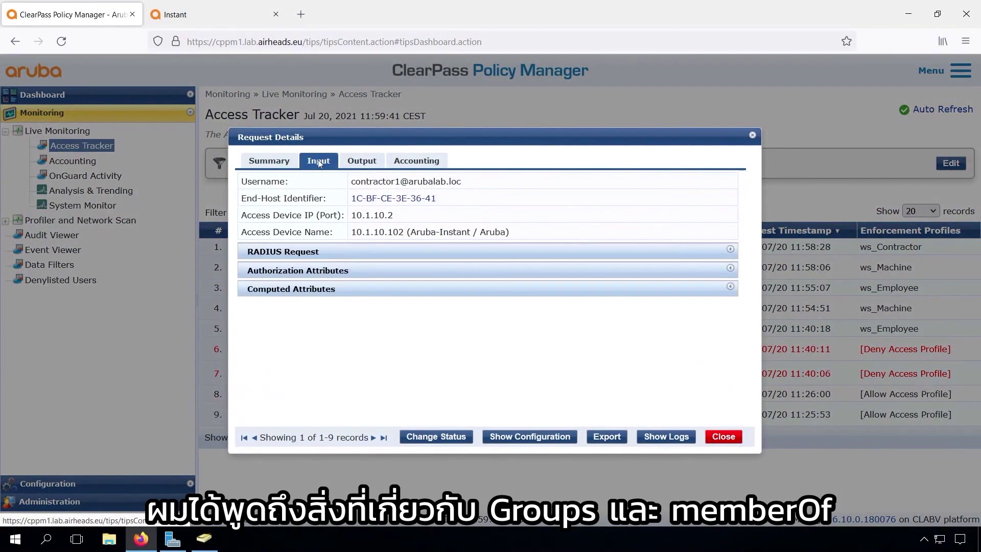
pyautogui.click(305, 272)
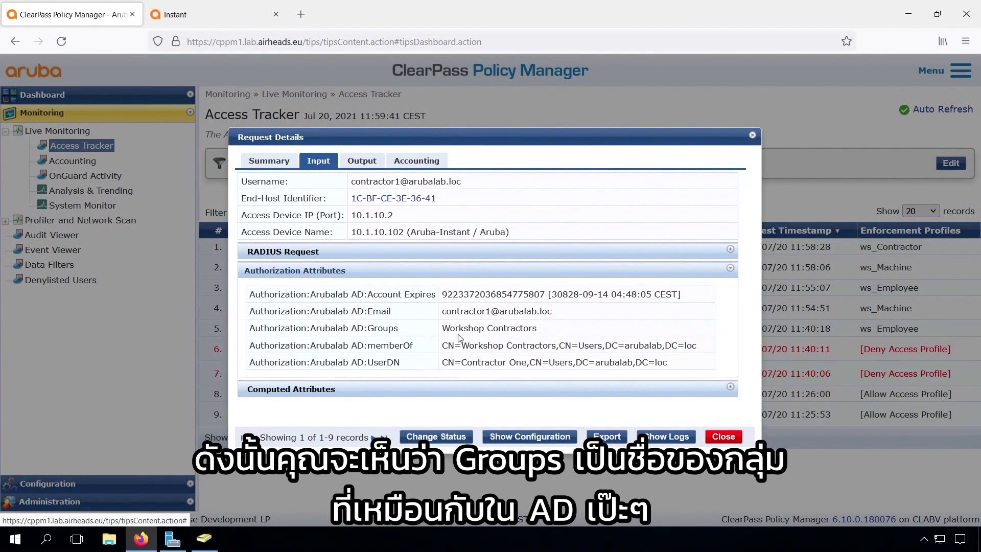
pyautogui.moveTo(442, 328); pyautogui.dragTo(536, 328)
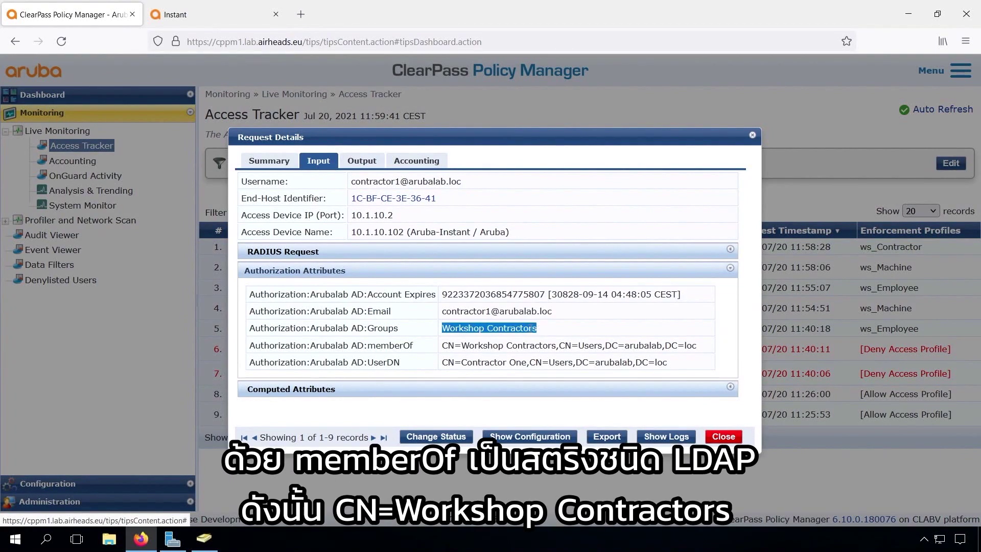
pyautogui.moveTo(446, 345); pyautogui.dragTo(699, 354)
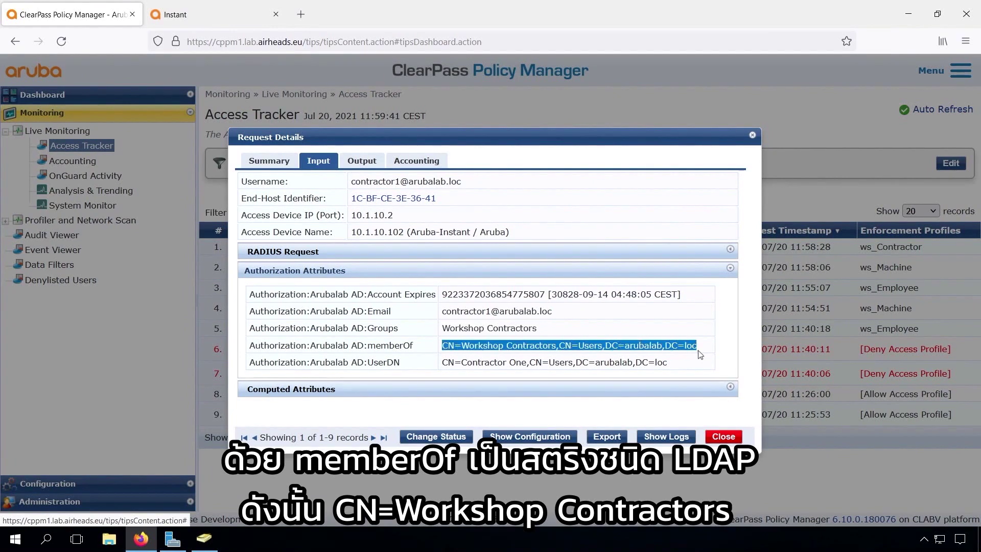